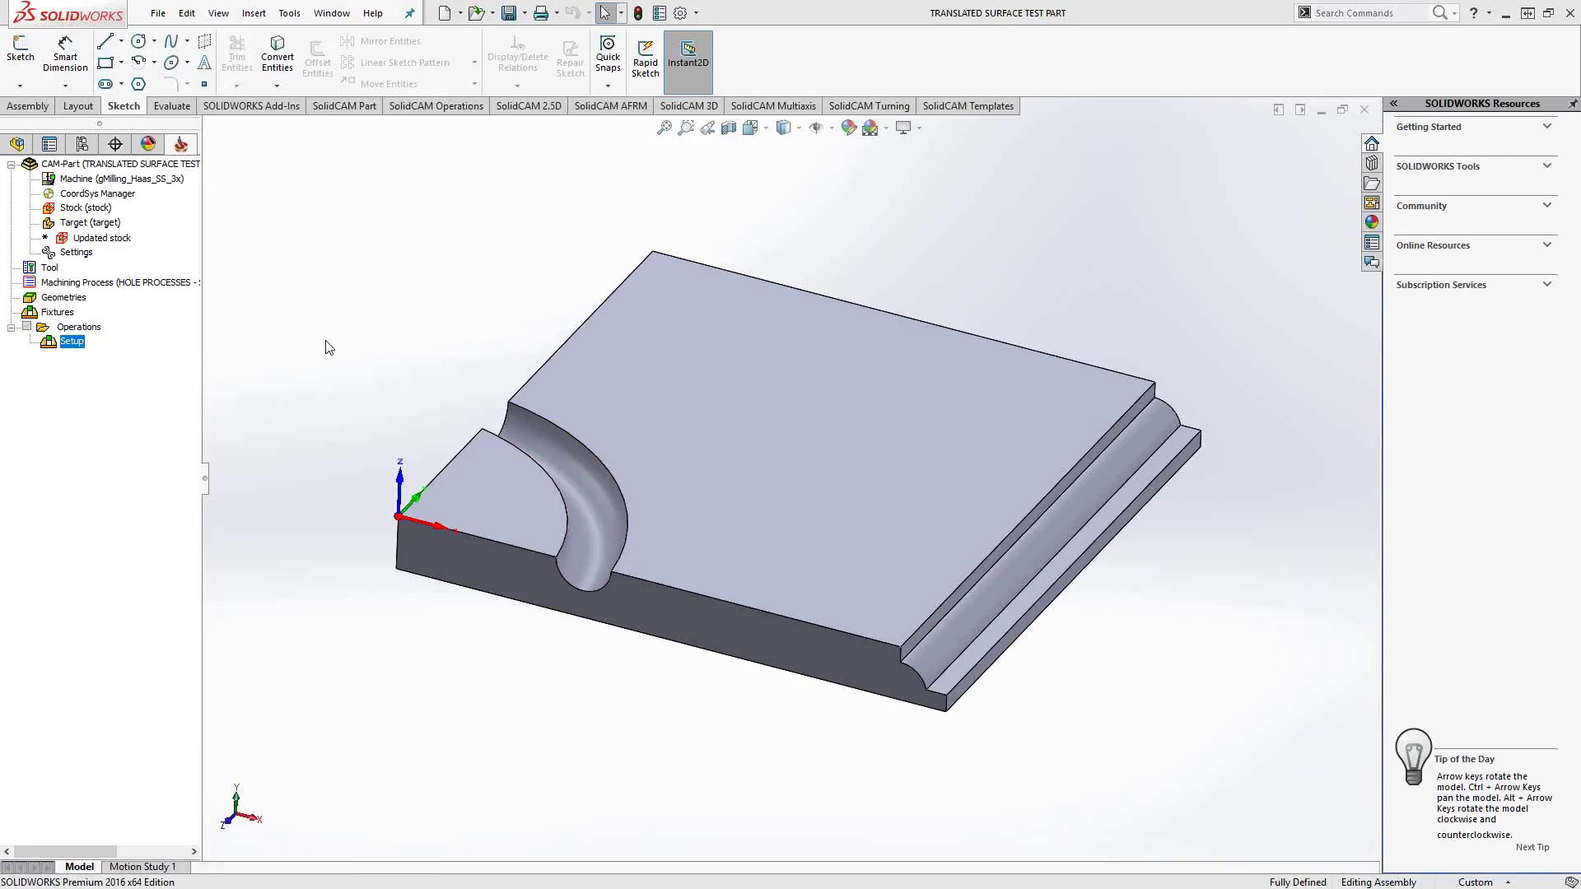
{"action": "right_click", "coordinate": [76, 343]}
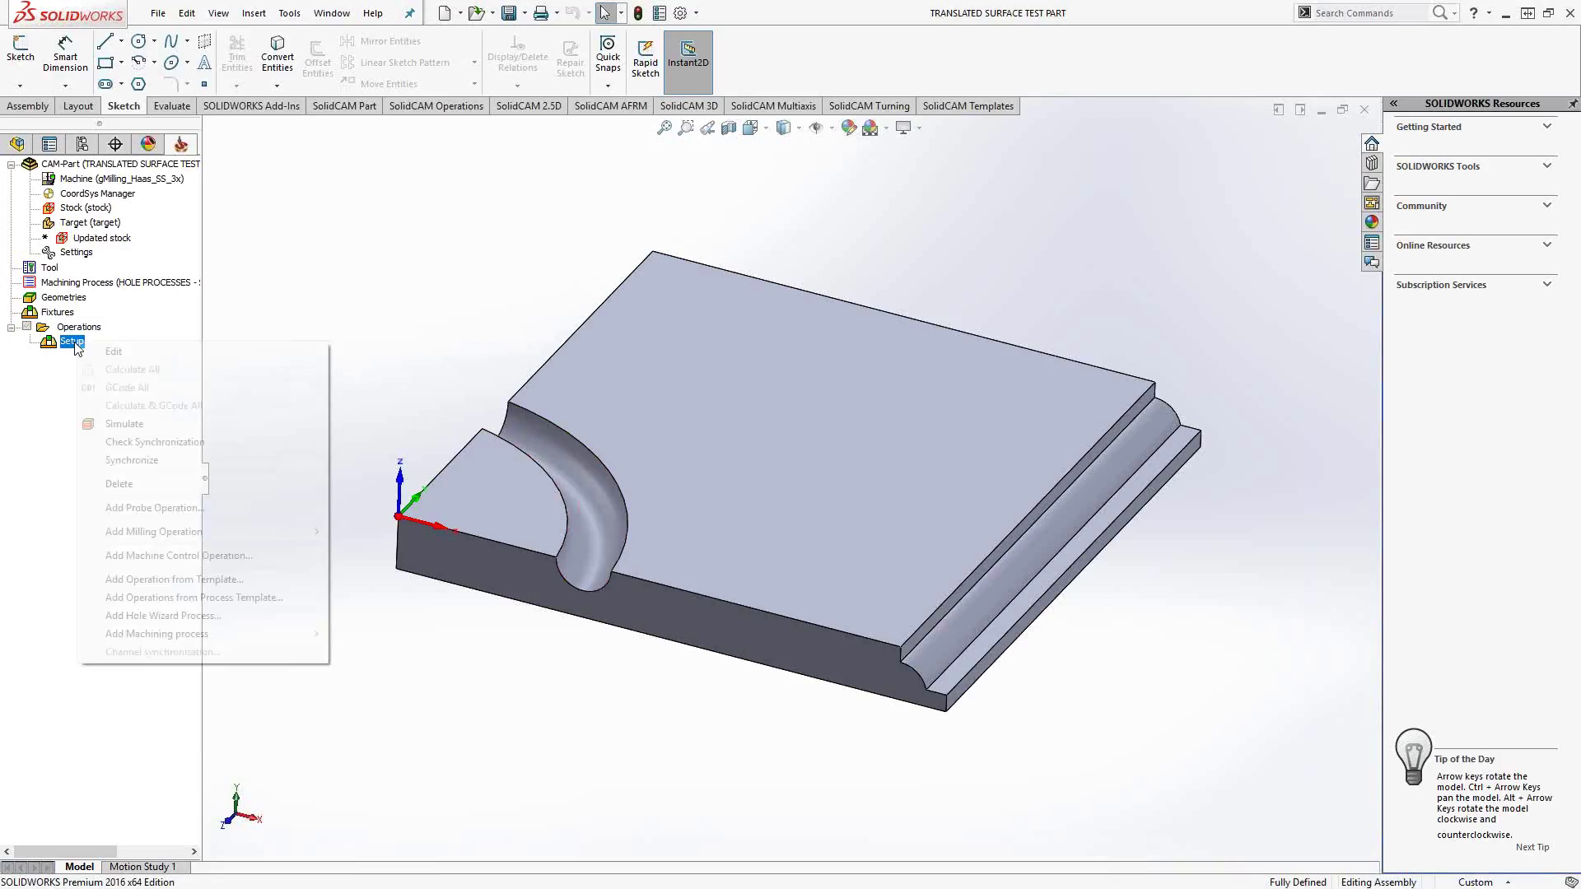
{"action": "mouse_move", "coordinate": [231, 542]}
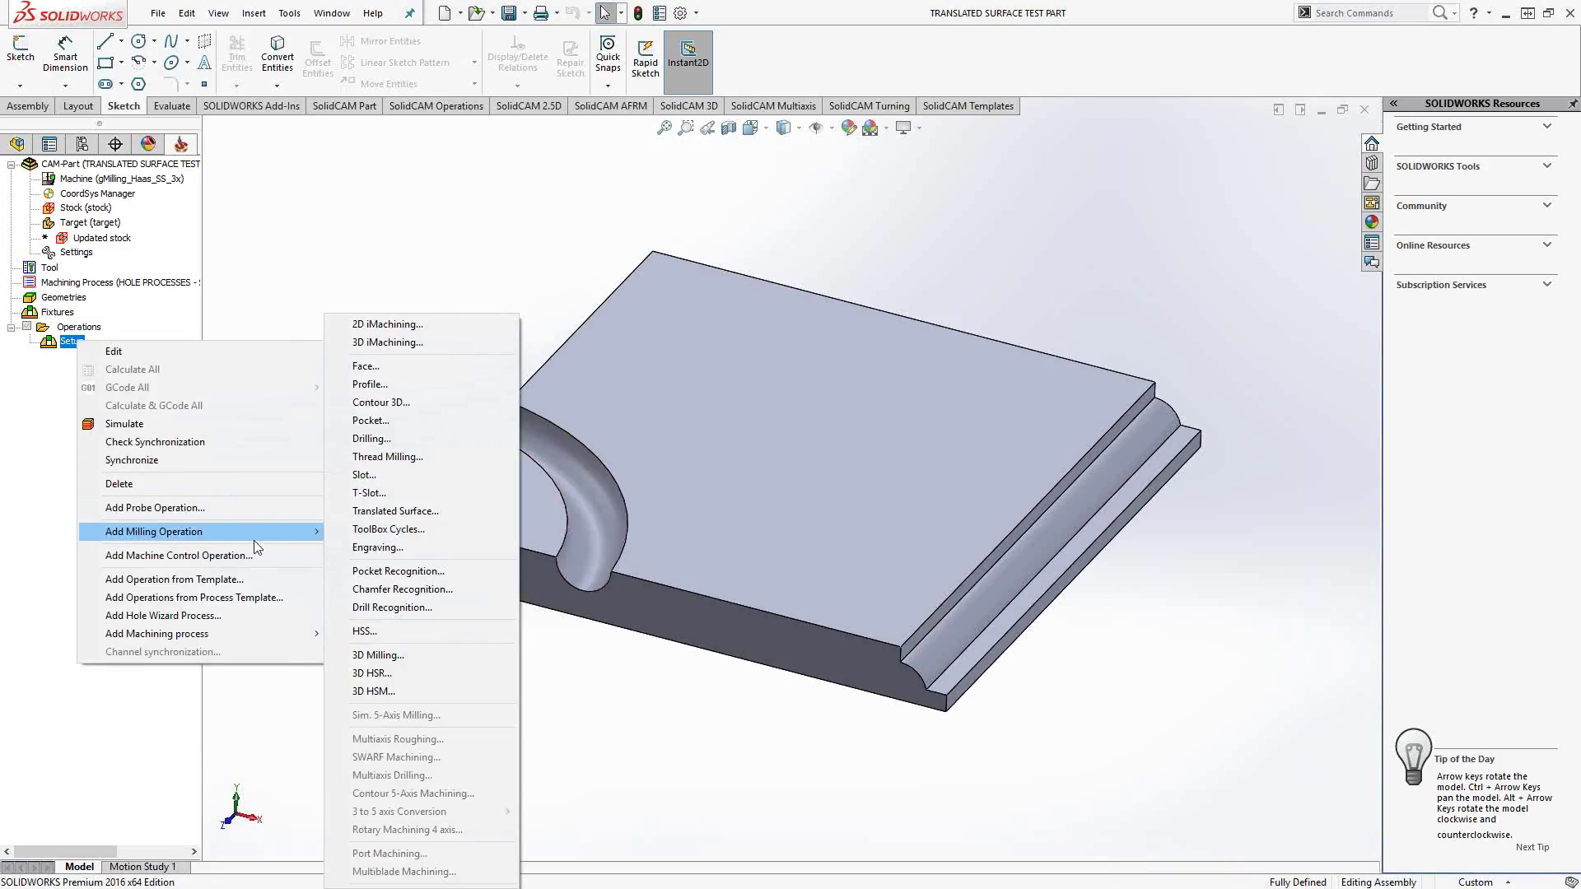
{"action": "left_click", "coordinate": [362, 515]}
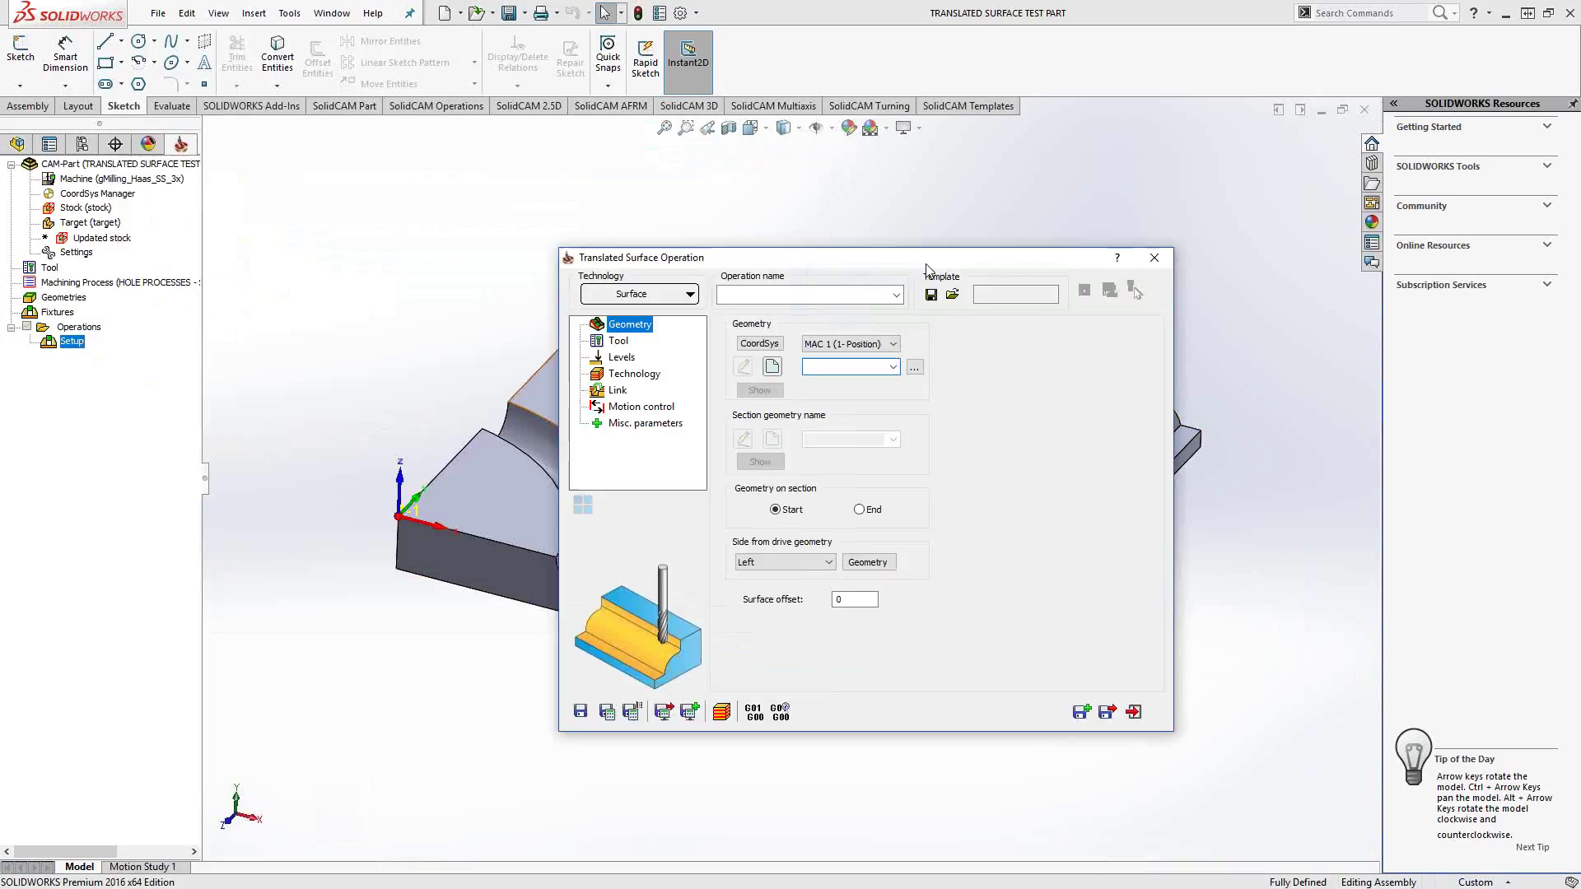
{"action": "left_click_drag", "start_coordinate": [894, 263], "coordinate": [1005, 272]}
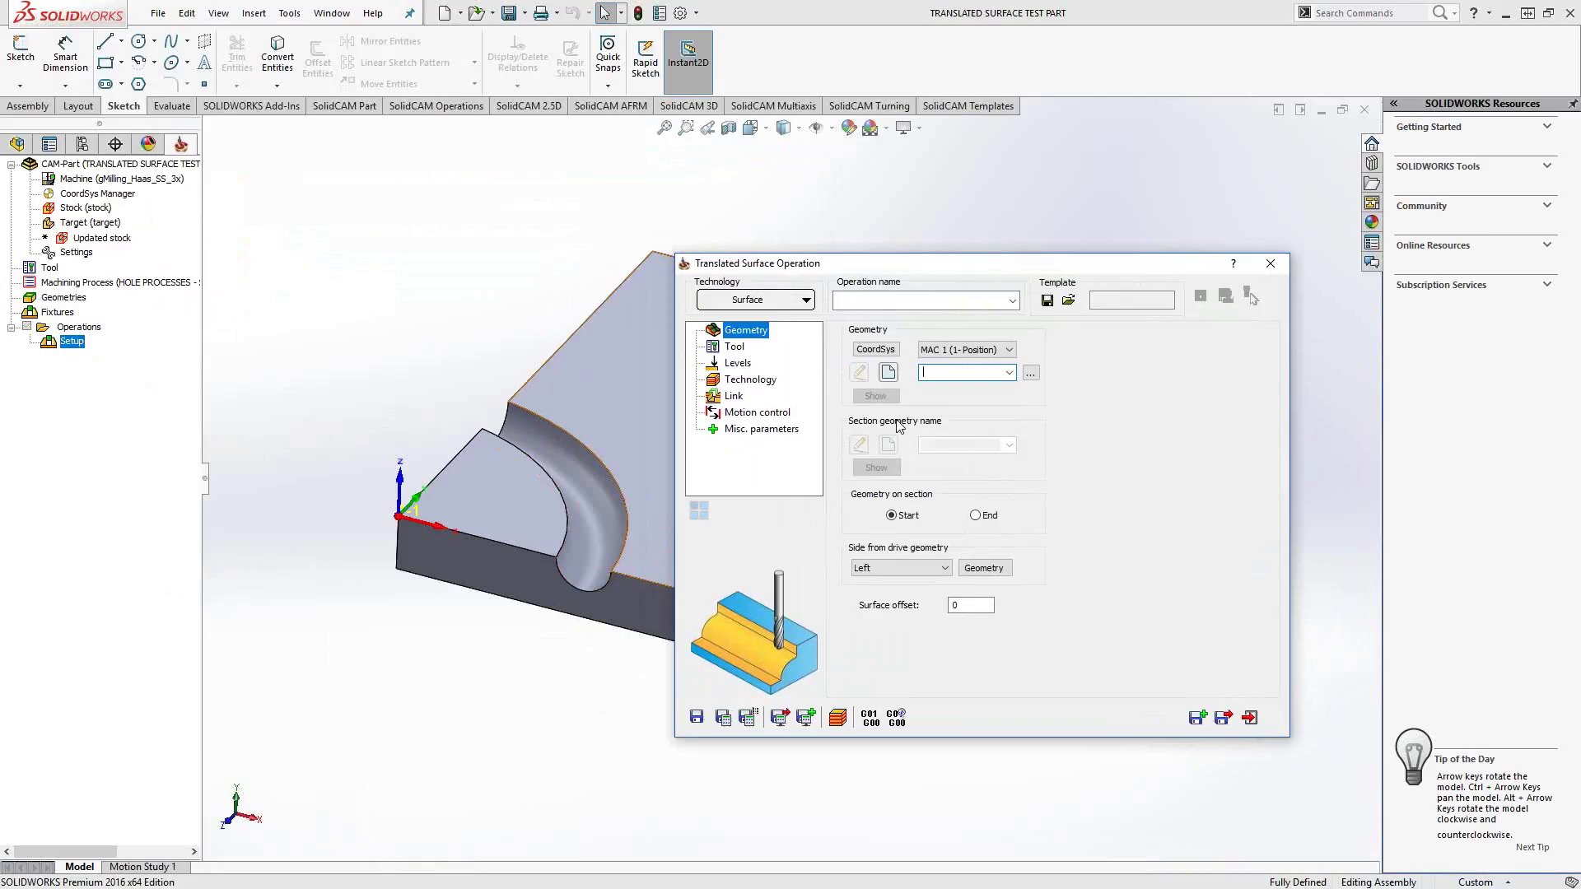
{"action": "middle_click_drag", "start_coordinate": [527, 544], "coordinate": [602, 565]}
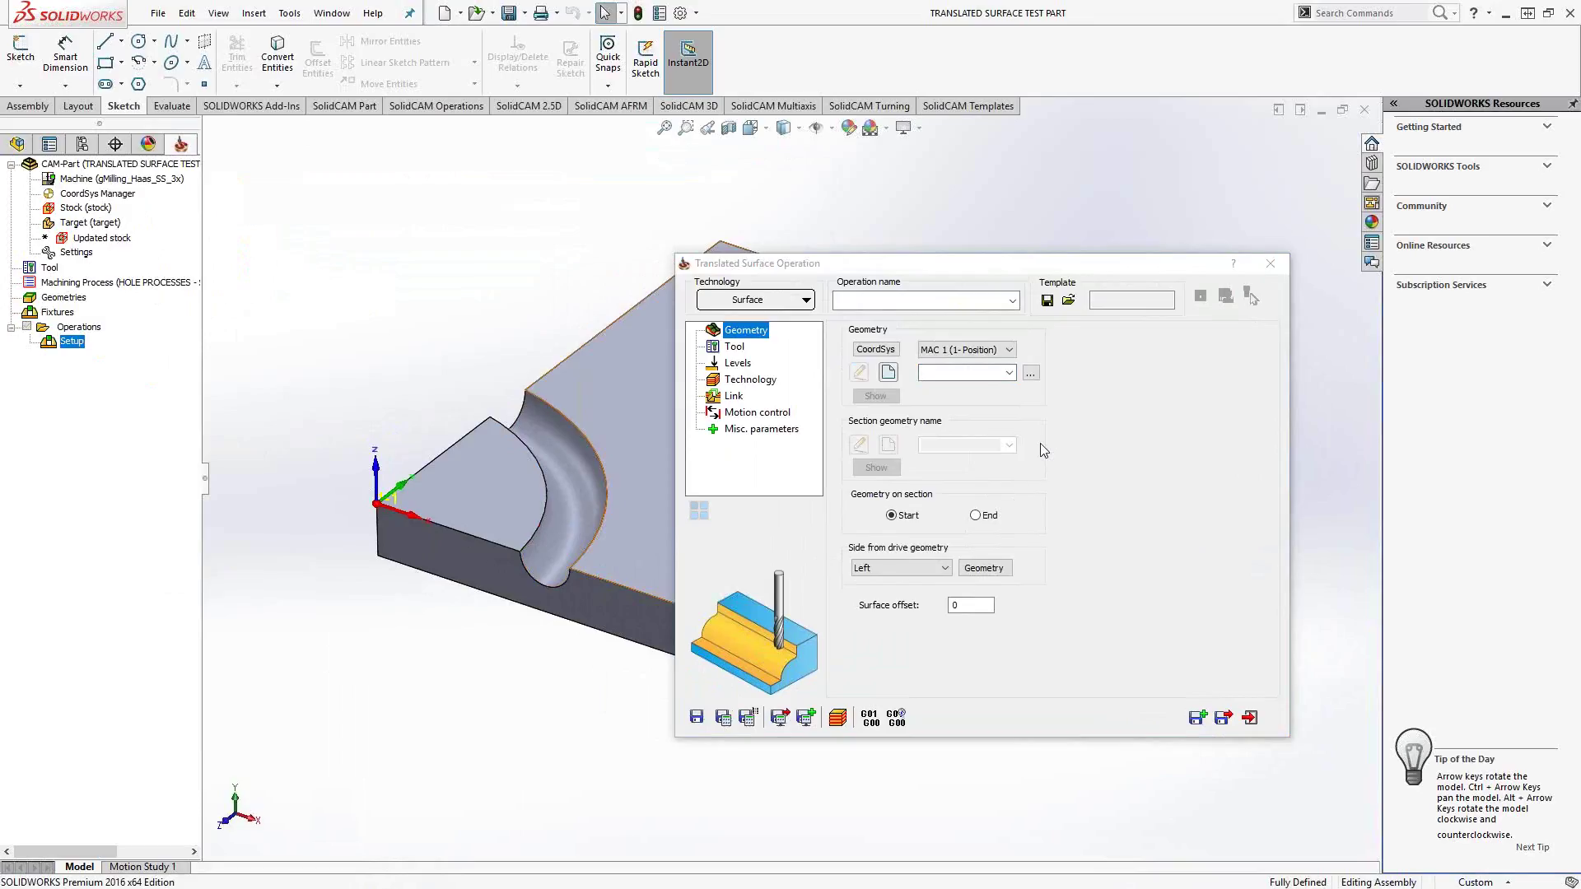
{"action": "left_click", "coordinate": [1271, 263]}
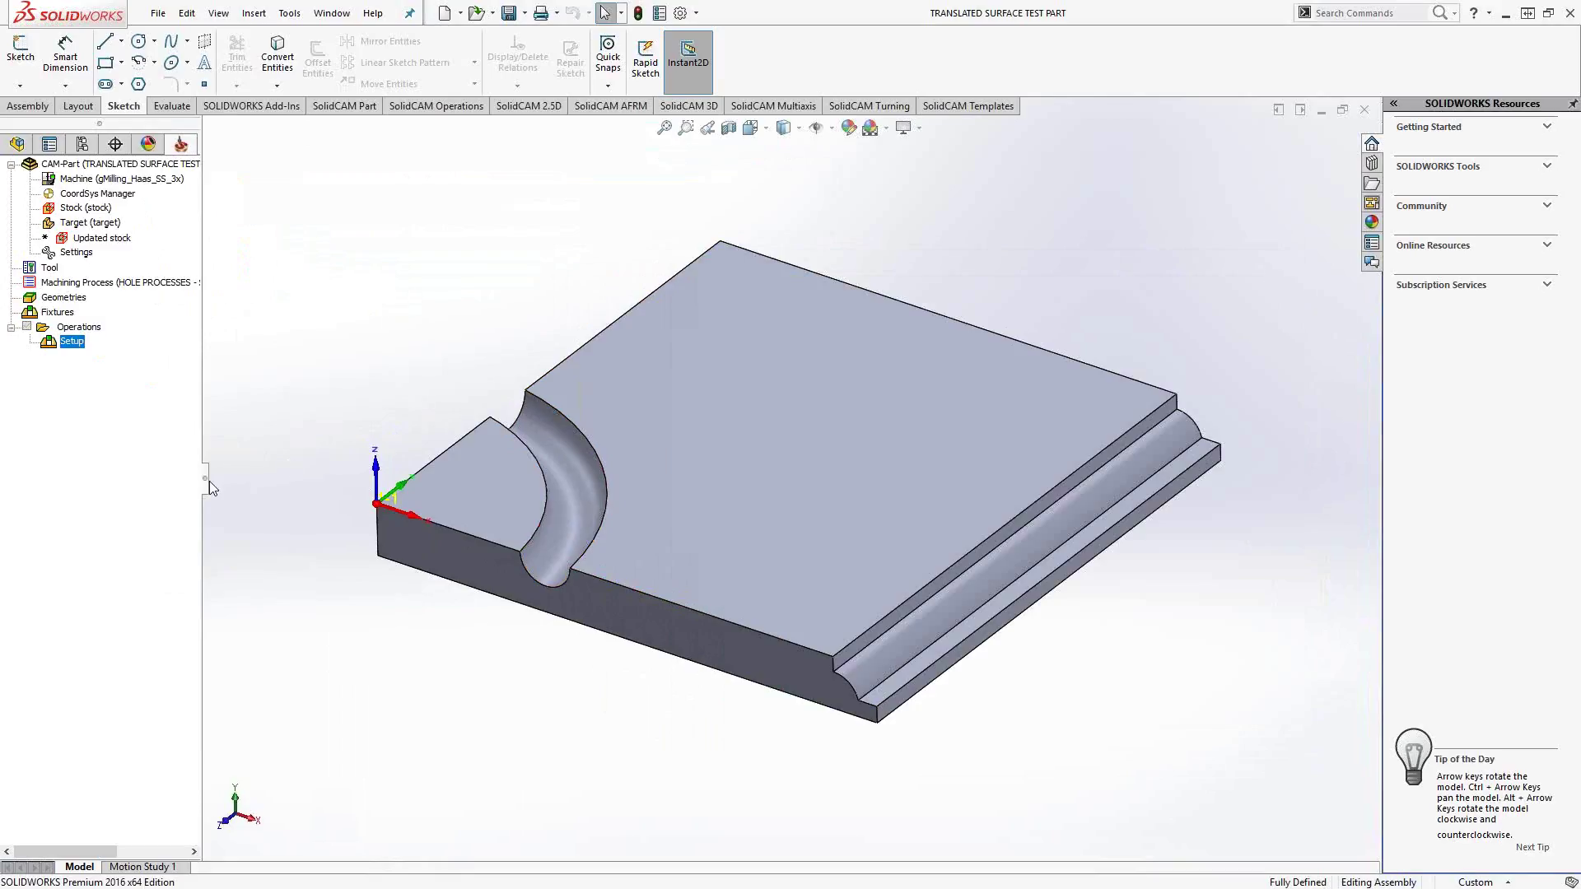
Sketch on the part's front face and convert the curved groove's end edge into a sketch curve.
{"action": "left_click_drag", "start_coordinate": [209, 481], "coordinate": [274, 484]}
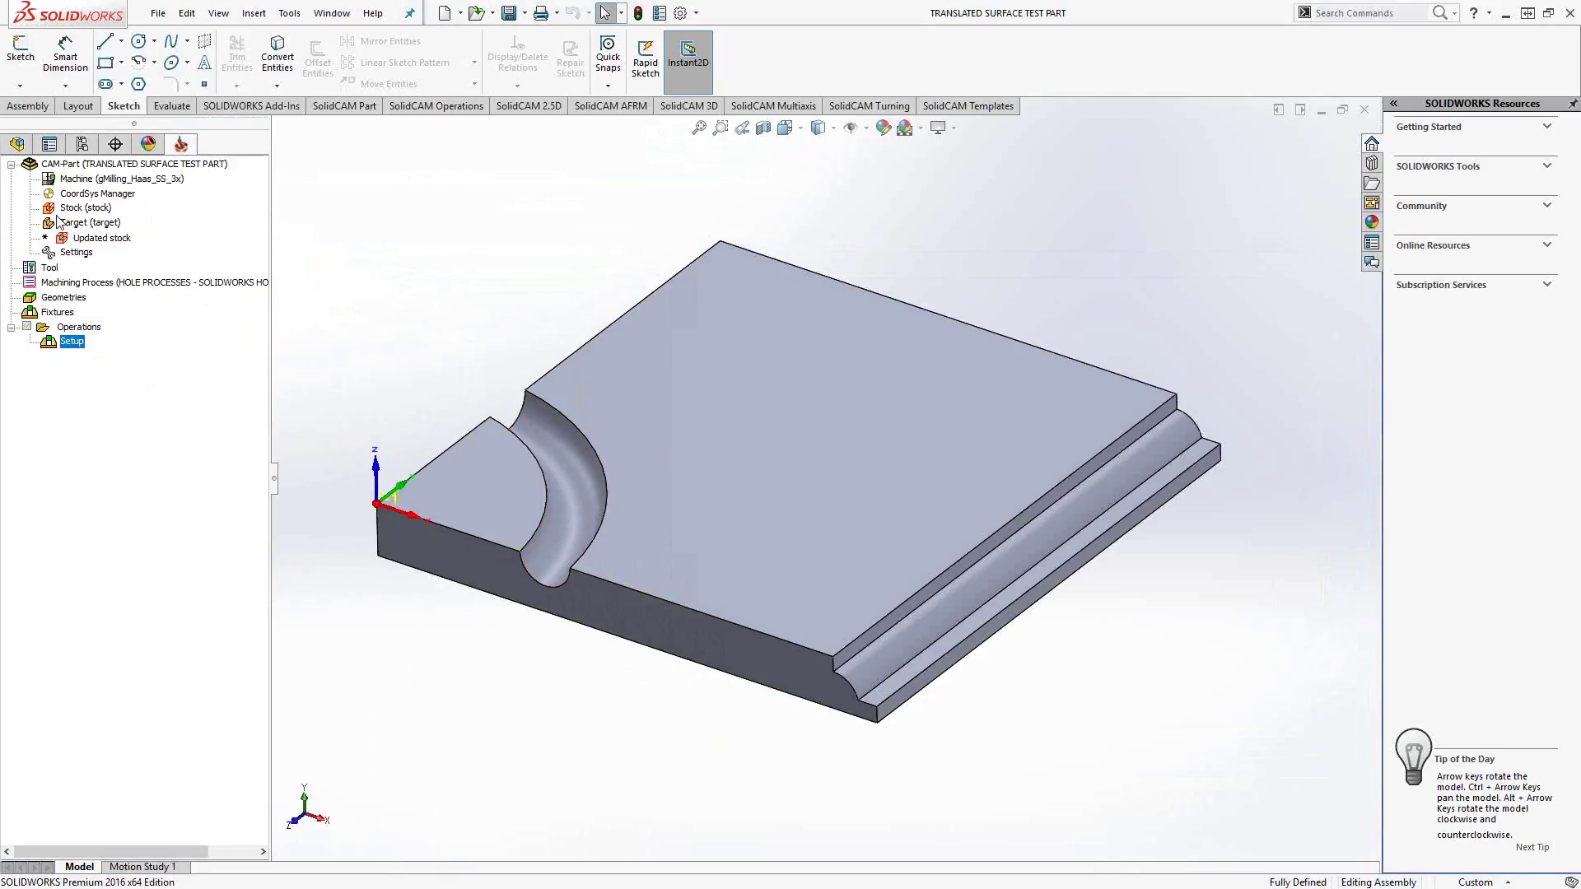
{"action": "left_click", "coordinate": [16, 145]}
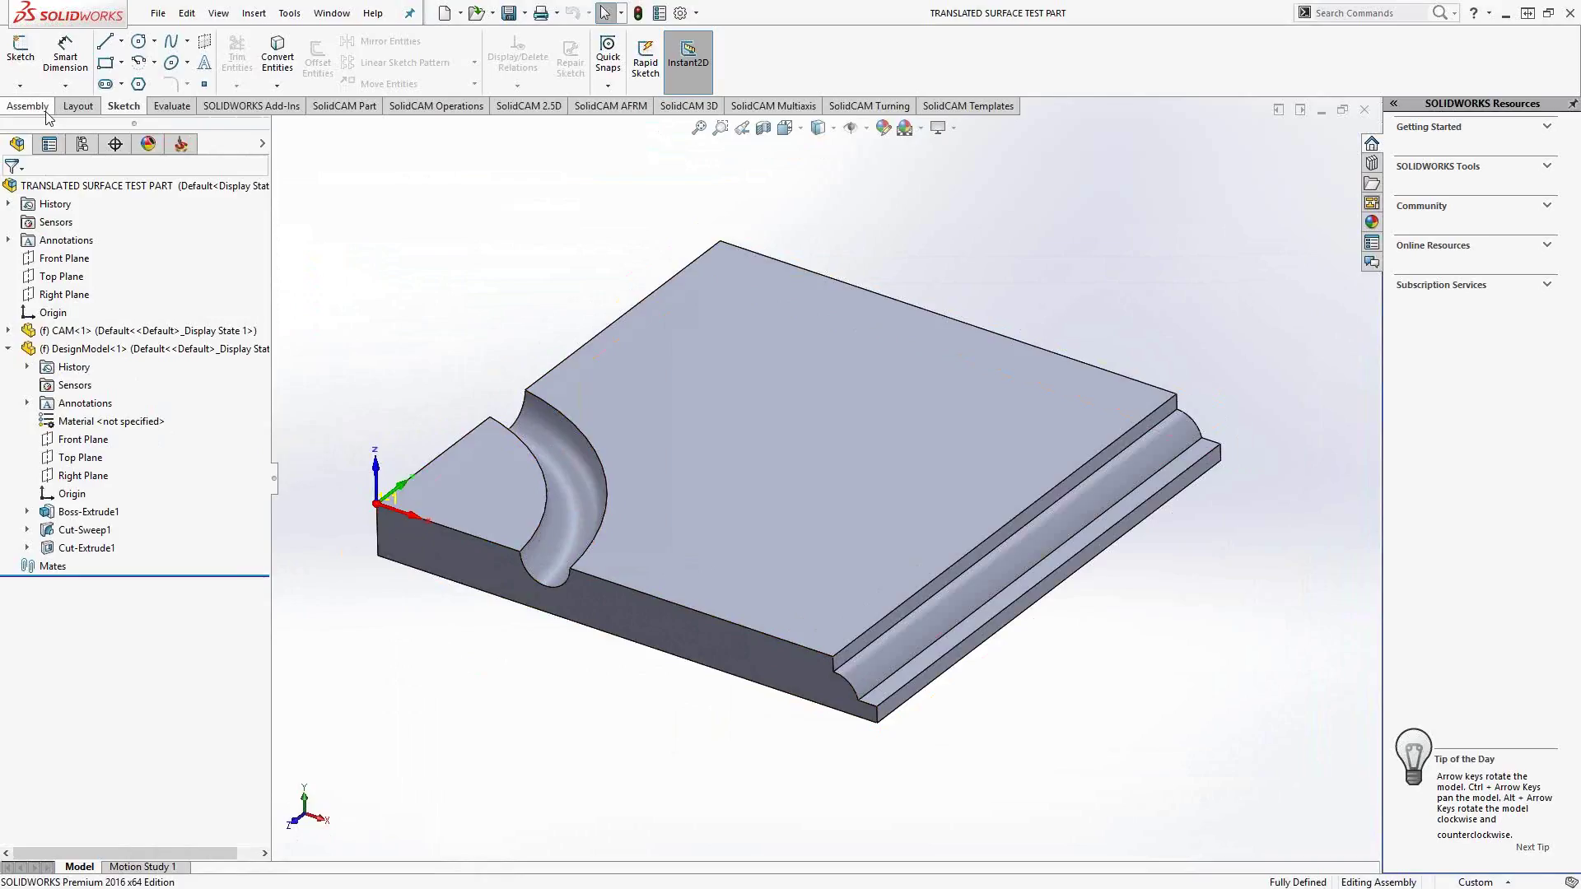
{"action": "left_click", "coordinate": [21, 60]}
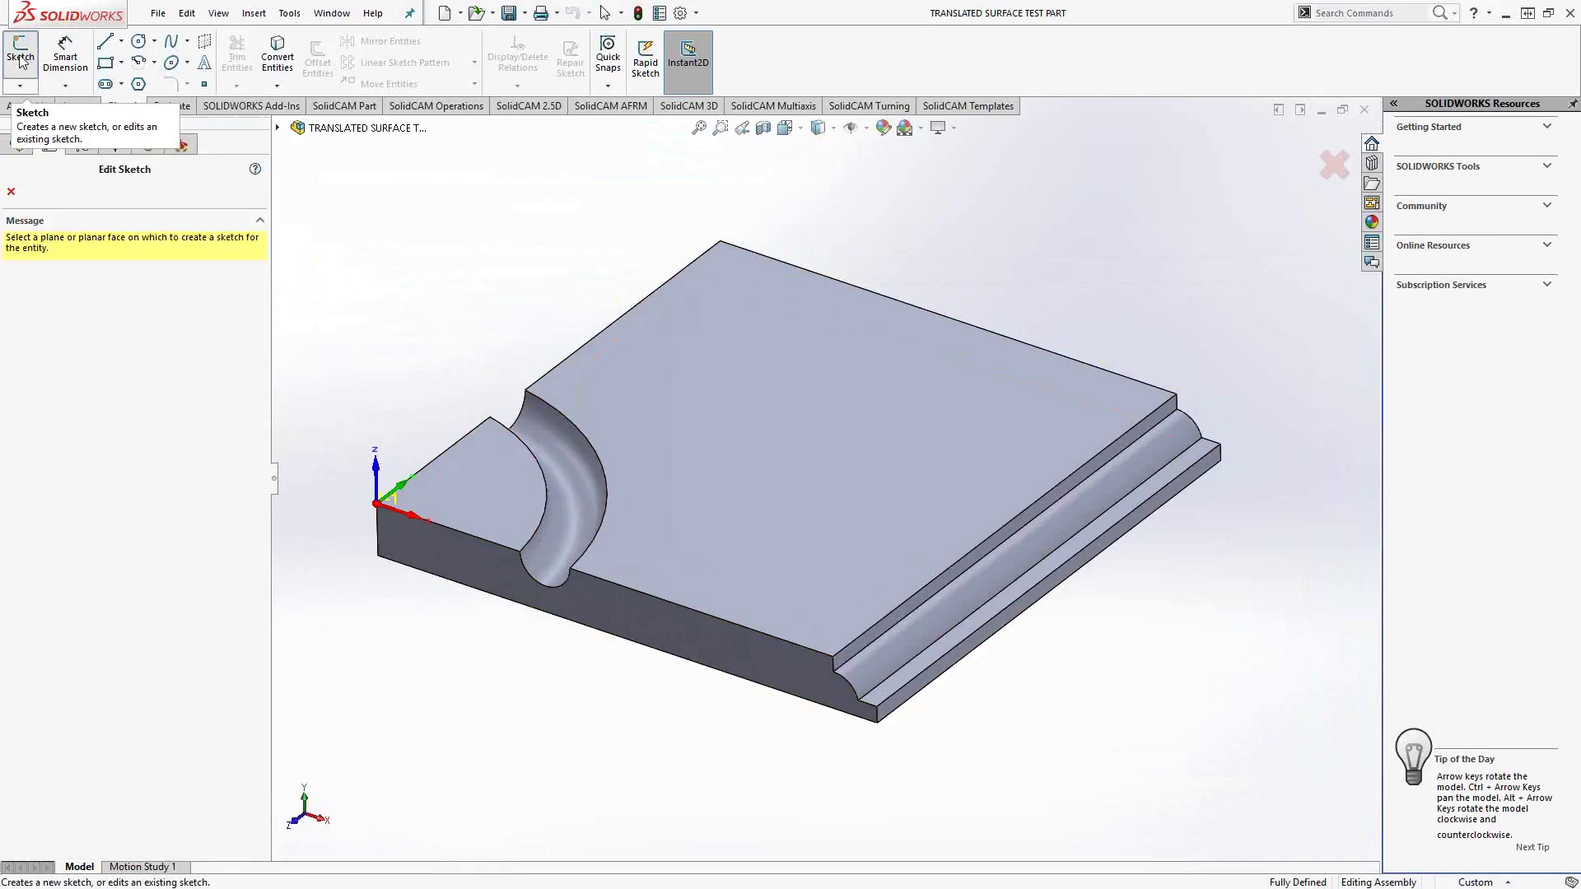
{"action": "left_click", "coordinate": [478, 568]}
{"action": "scroll", "coordinate": [477, 561], "scroll_direction": "down", "scroll_amount": 5}
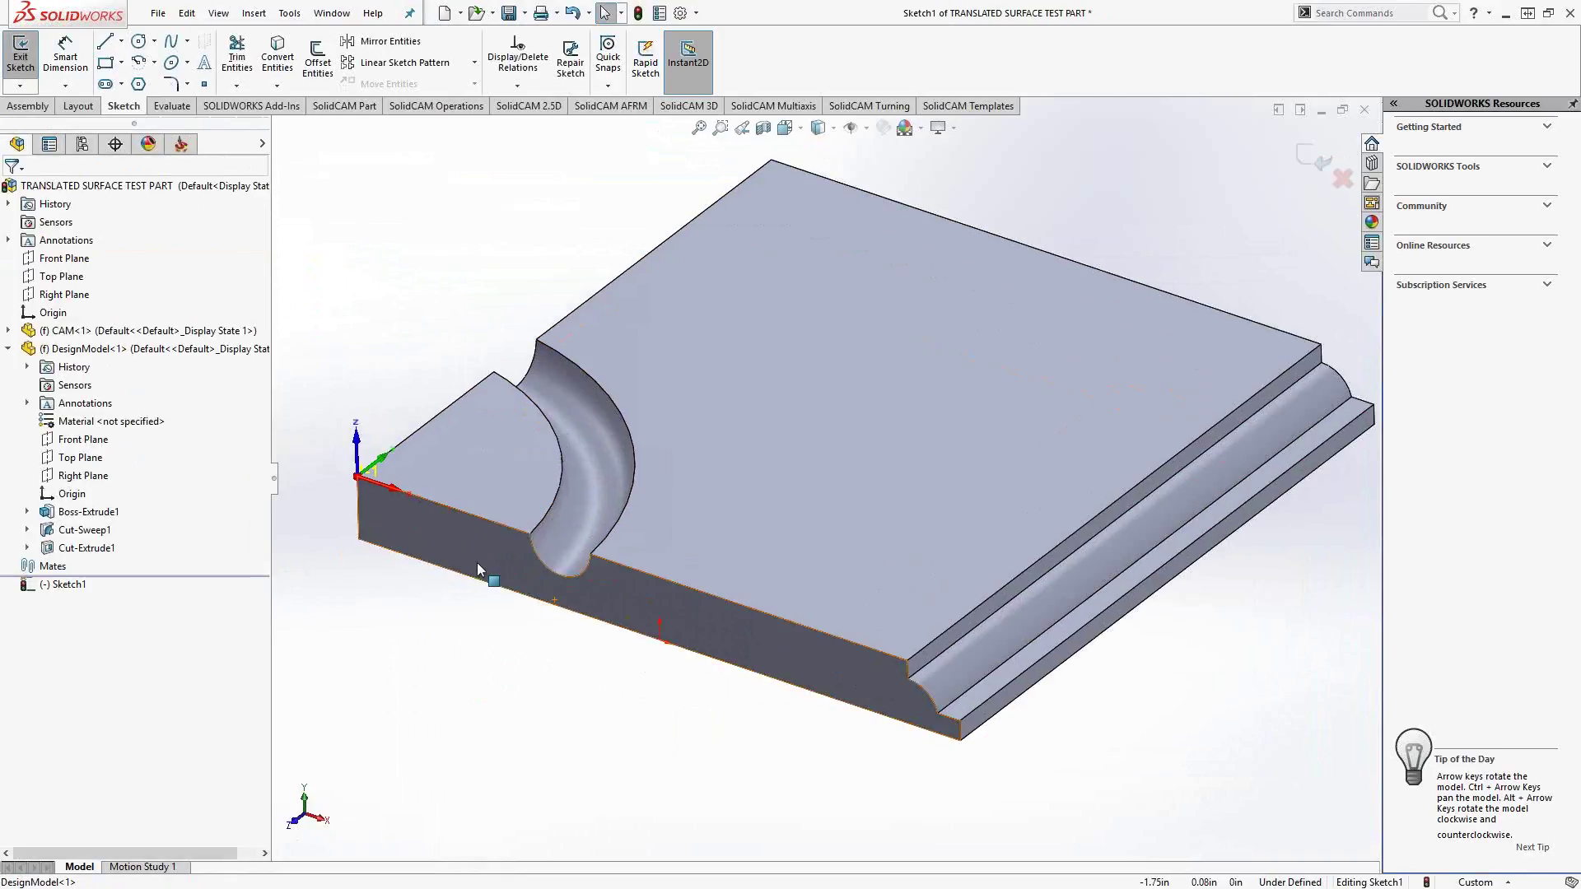
{"action": "left_click", "coordinate": [277, 56]}
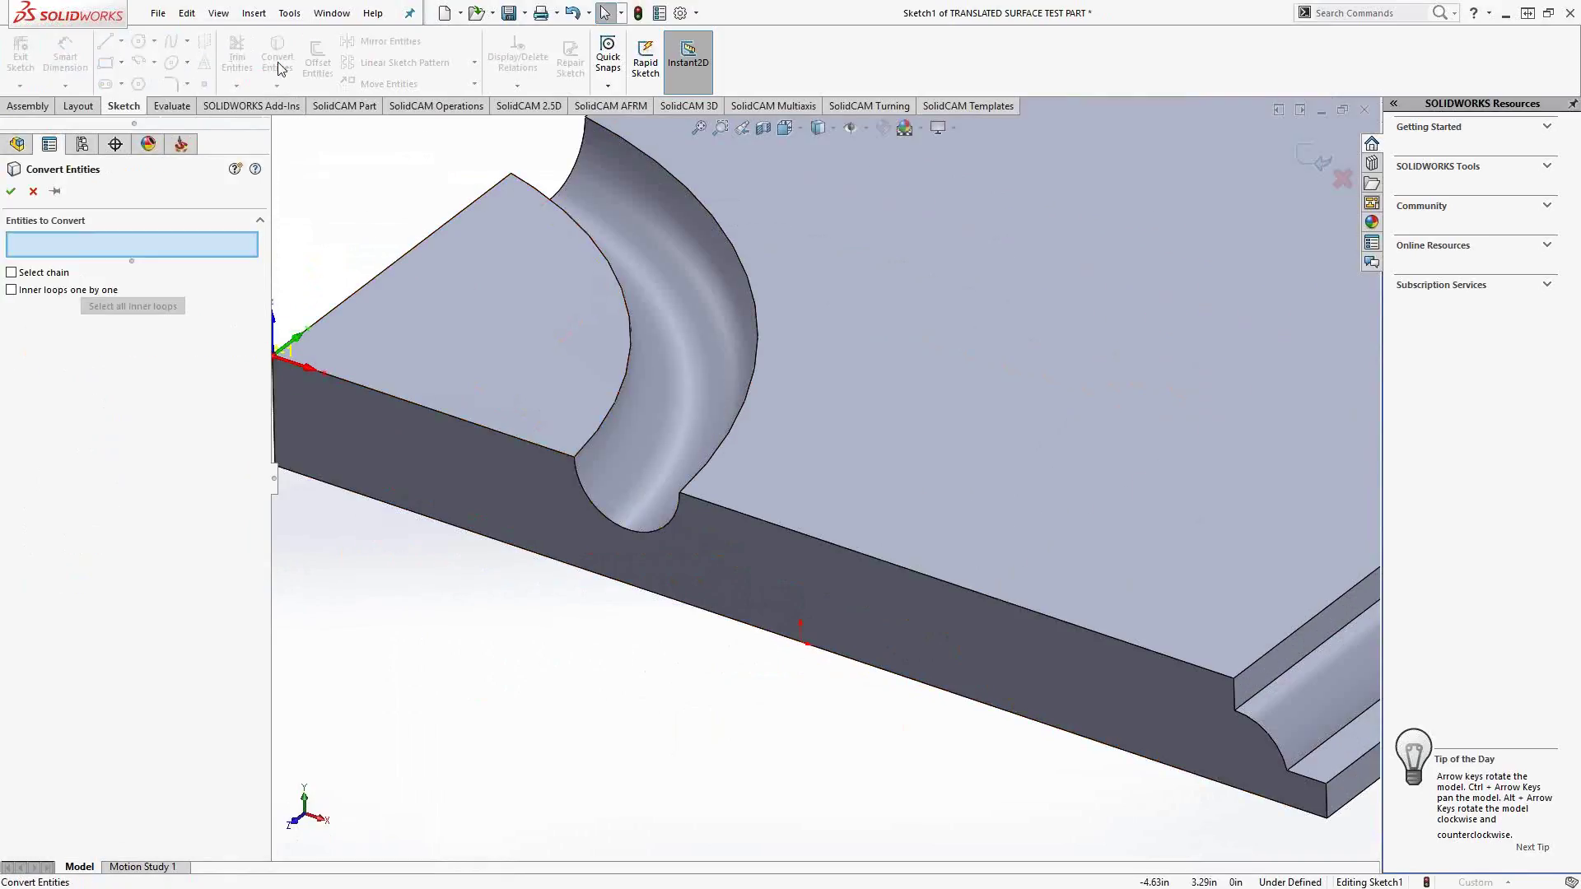
{"action": "left_click", "coordinate": [656, 537]}
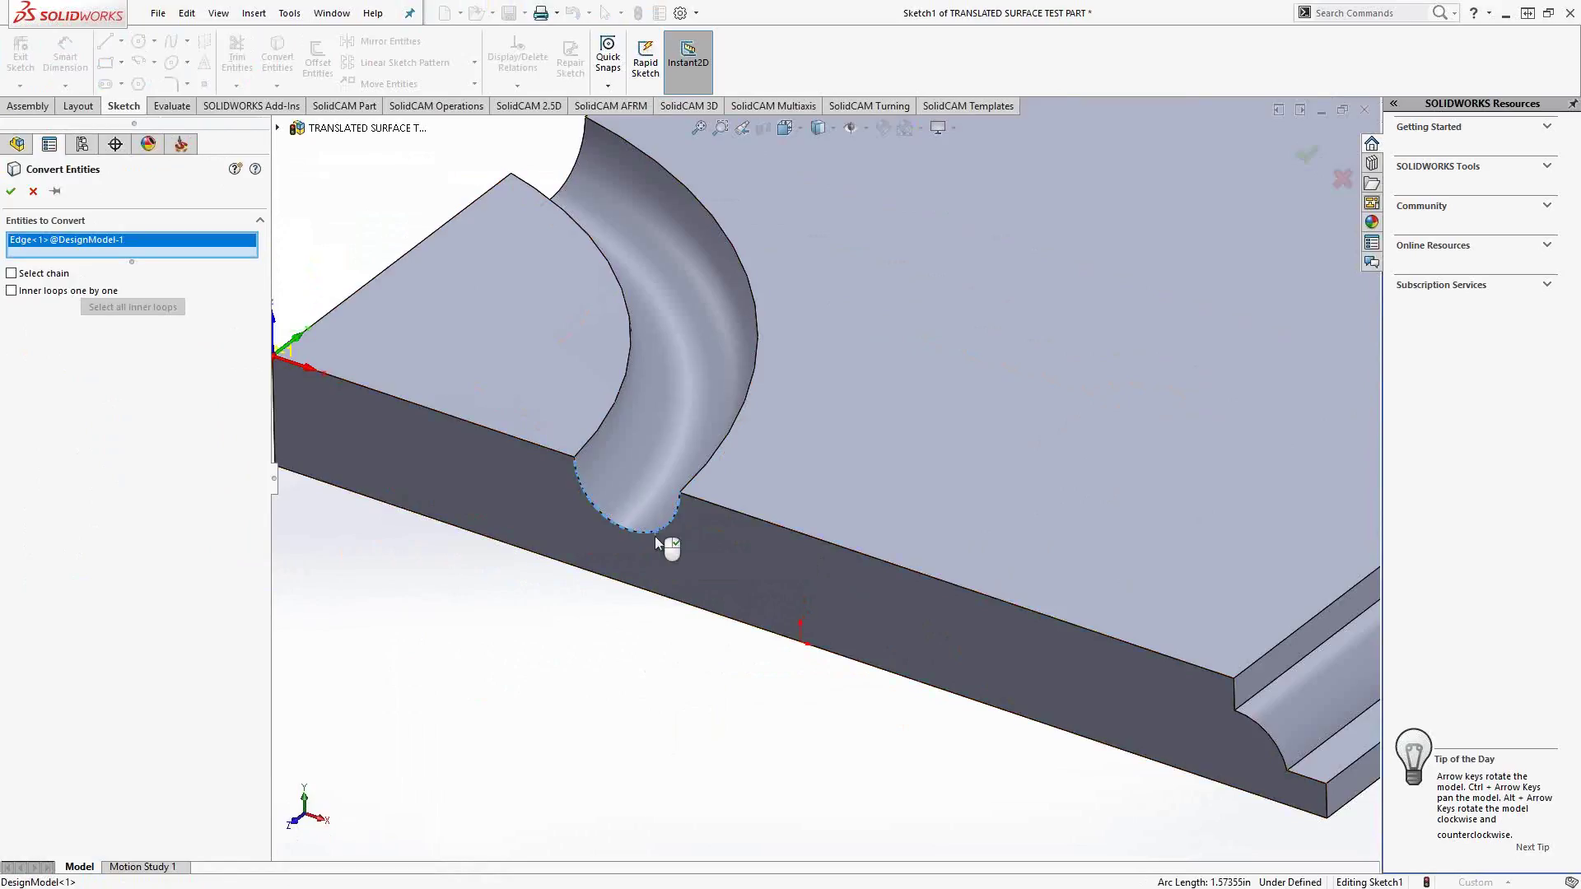
{"action": "left_click", "coordinate": [11, 192]}
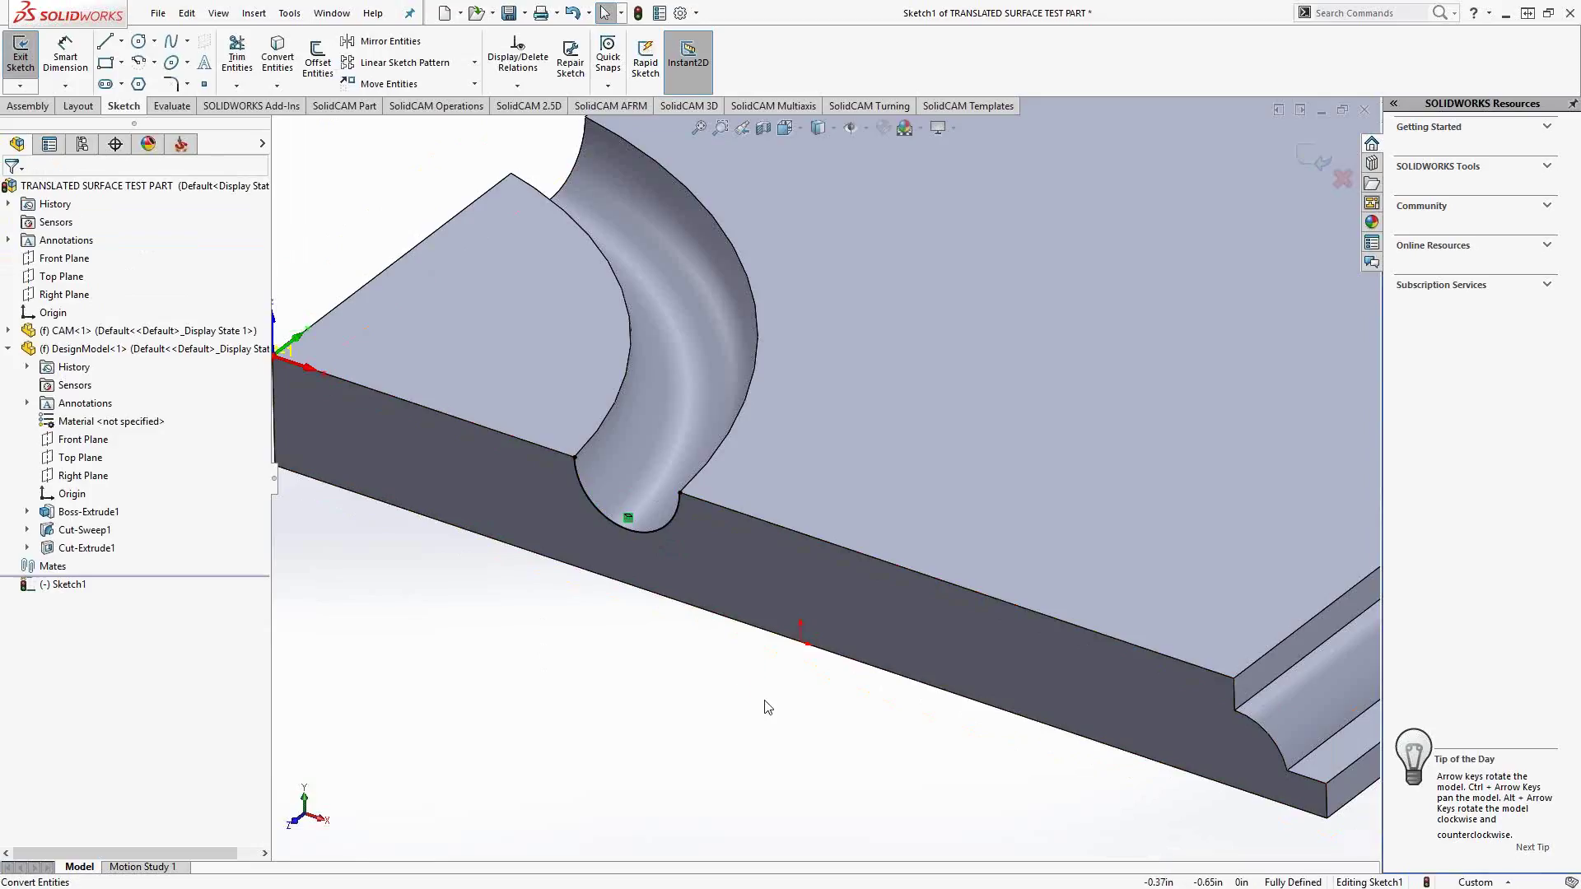
Copy the converted groove profile curve, accepting that unsupported selected items are skipped, and exit the sketch.
{"action": "left_click_drag", "start_coordinate": [767, 708], "coordinate": [468, 368]}
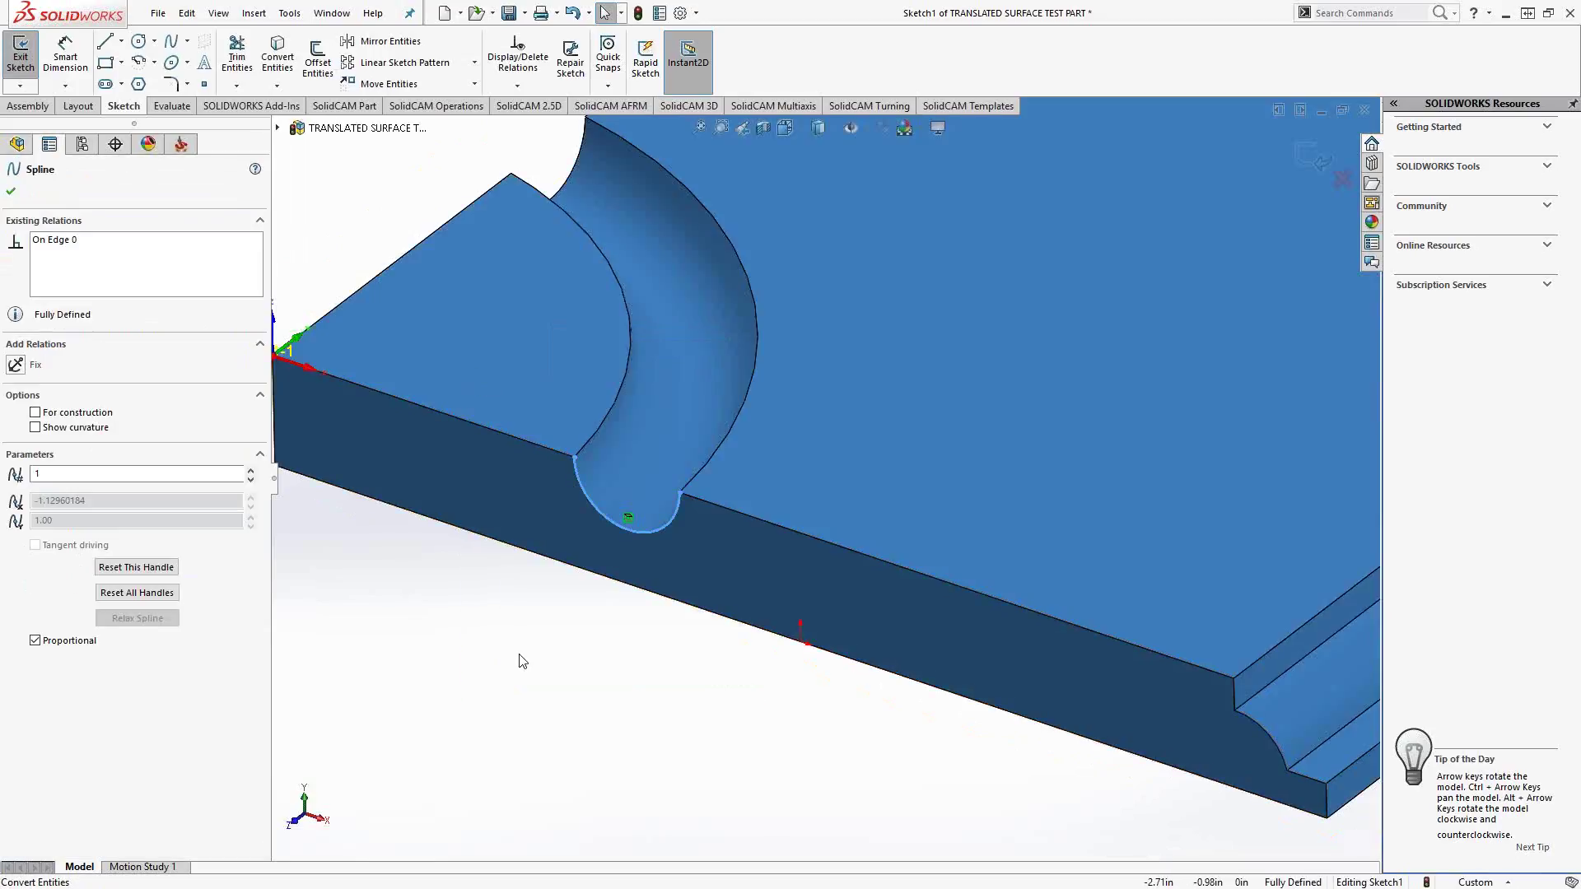
{"action": "key", "text": "ctrl+c"}
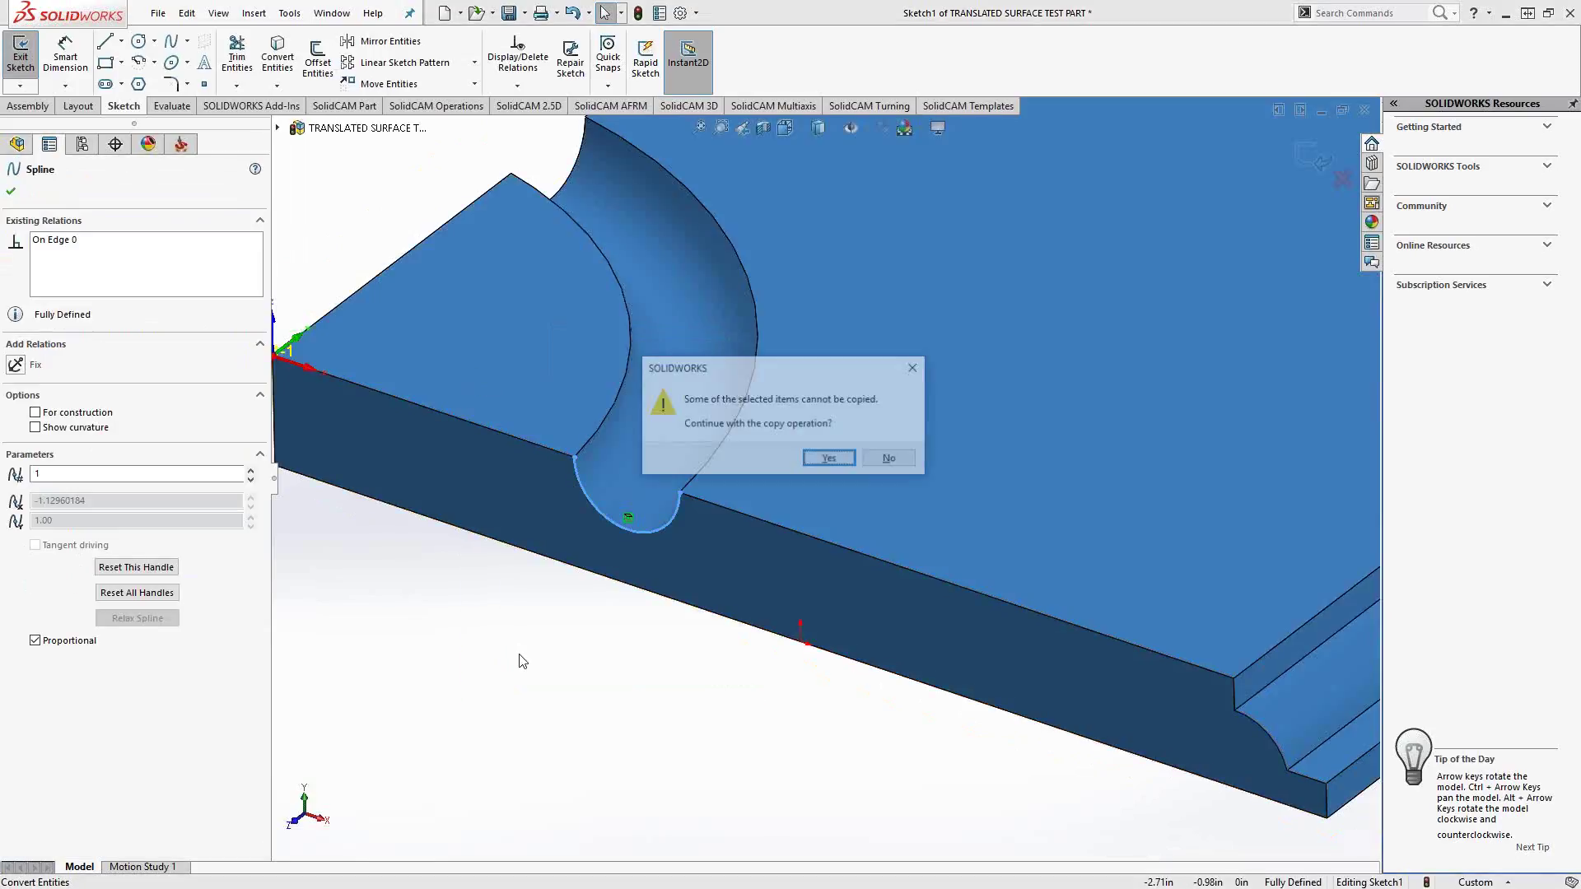
{"action": "left_click", "coordinate": [830, 460]}
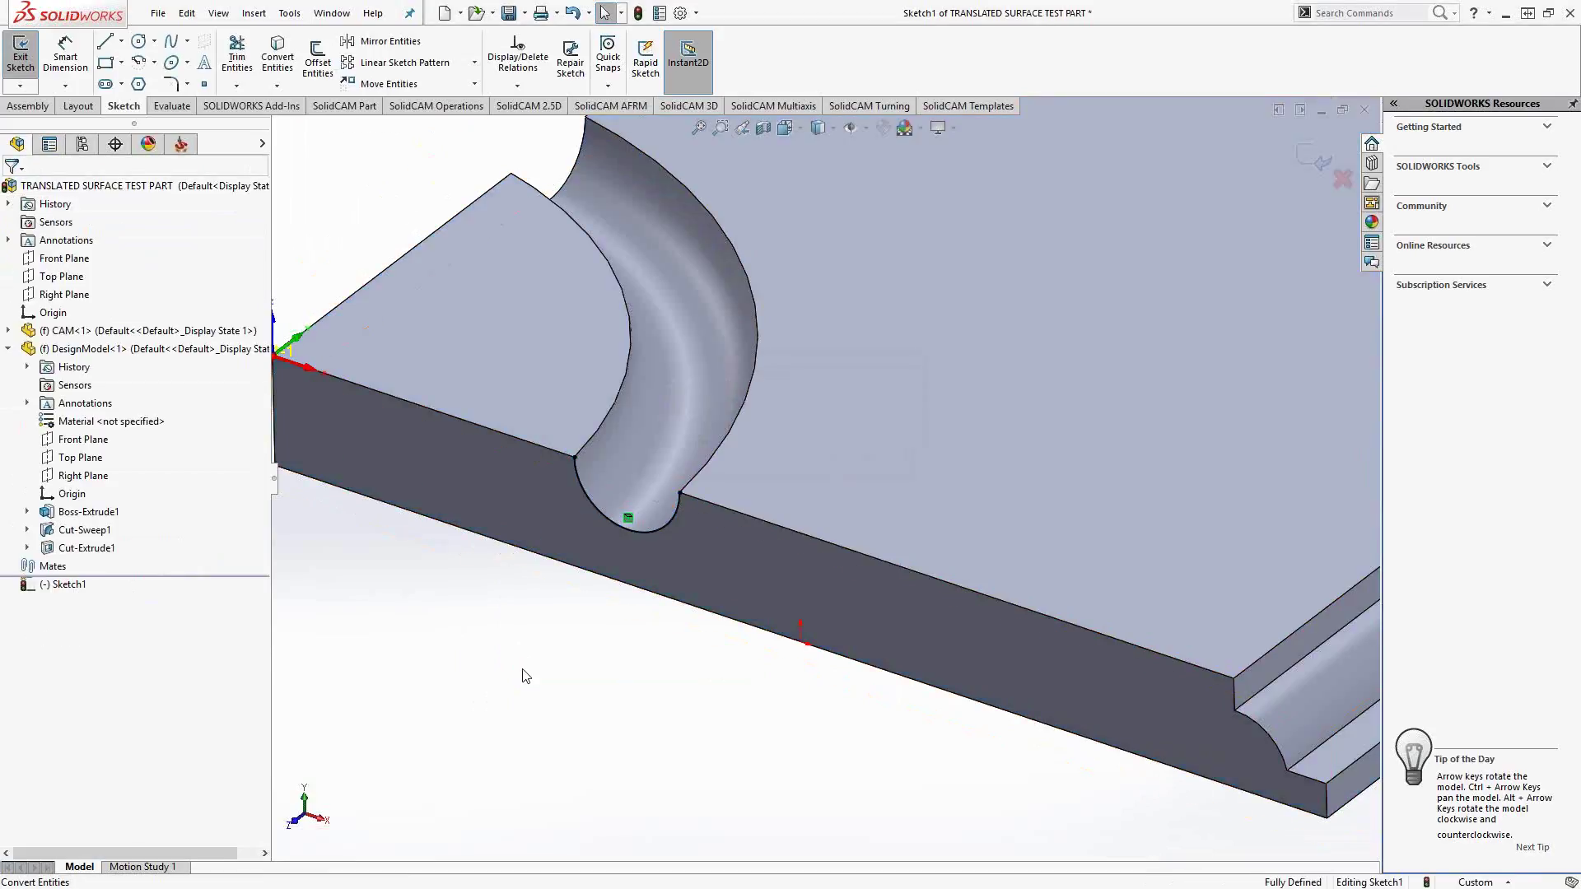
{"action": "key", "text": "f"}
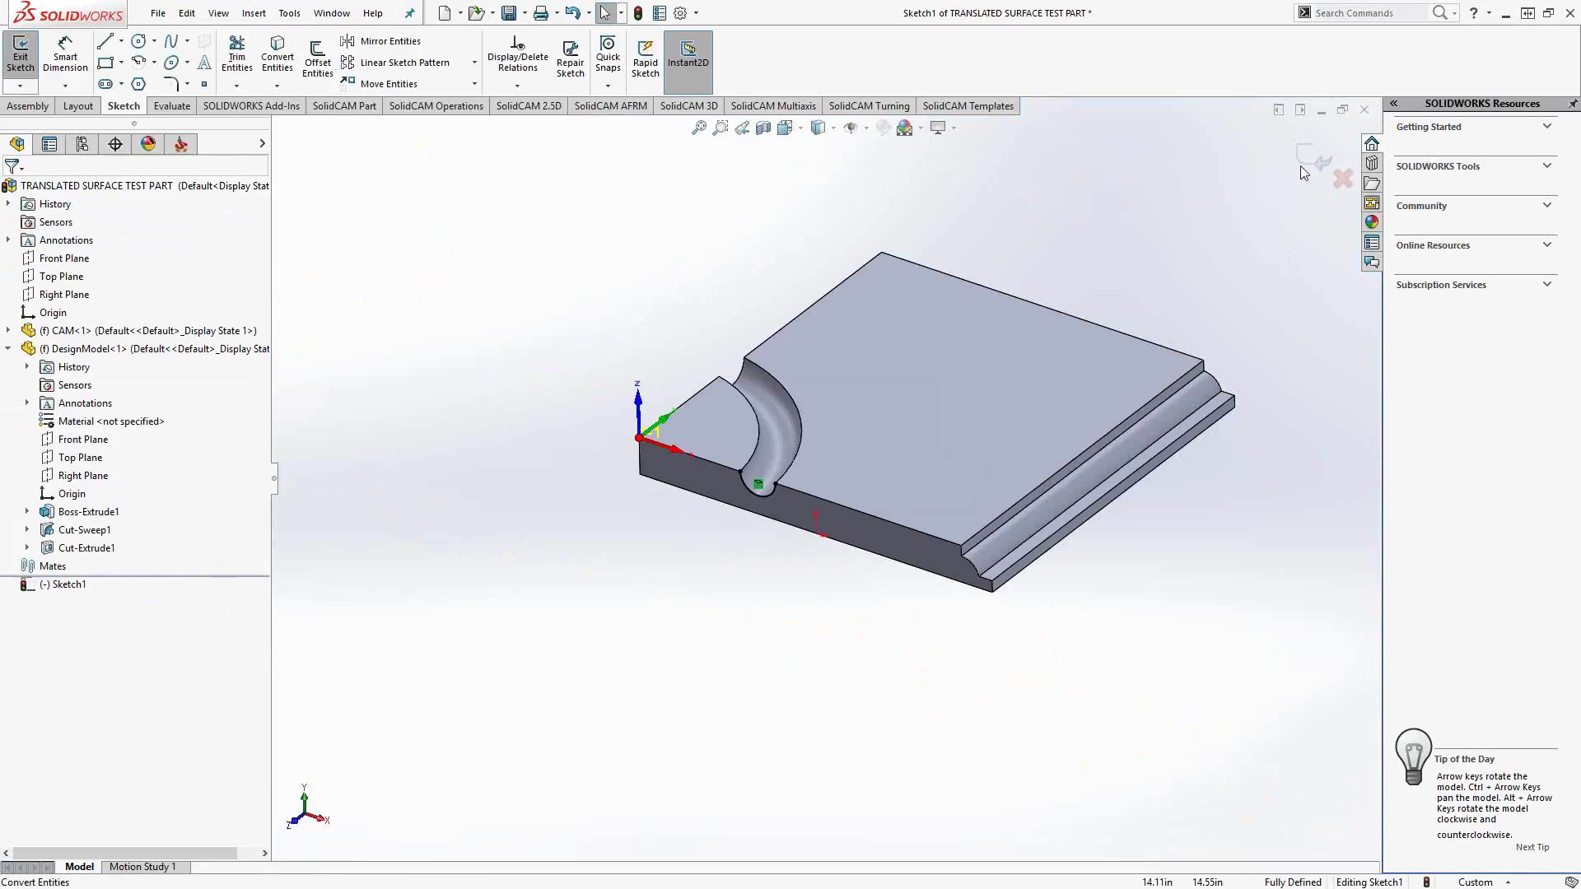
{"action": "left_click", "coordinate": [1313, 157]}
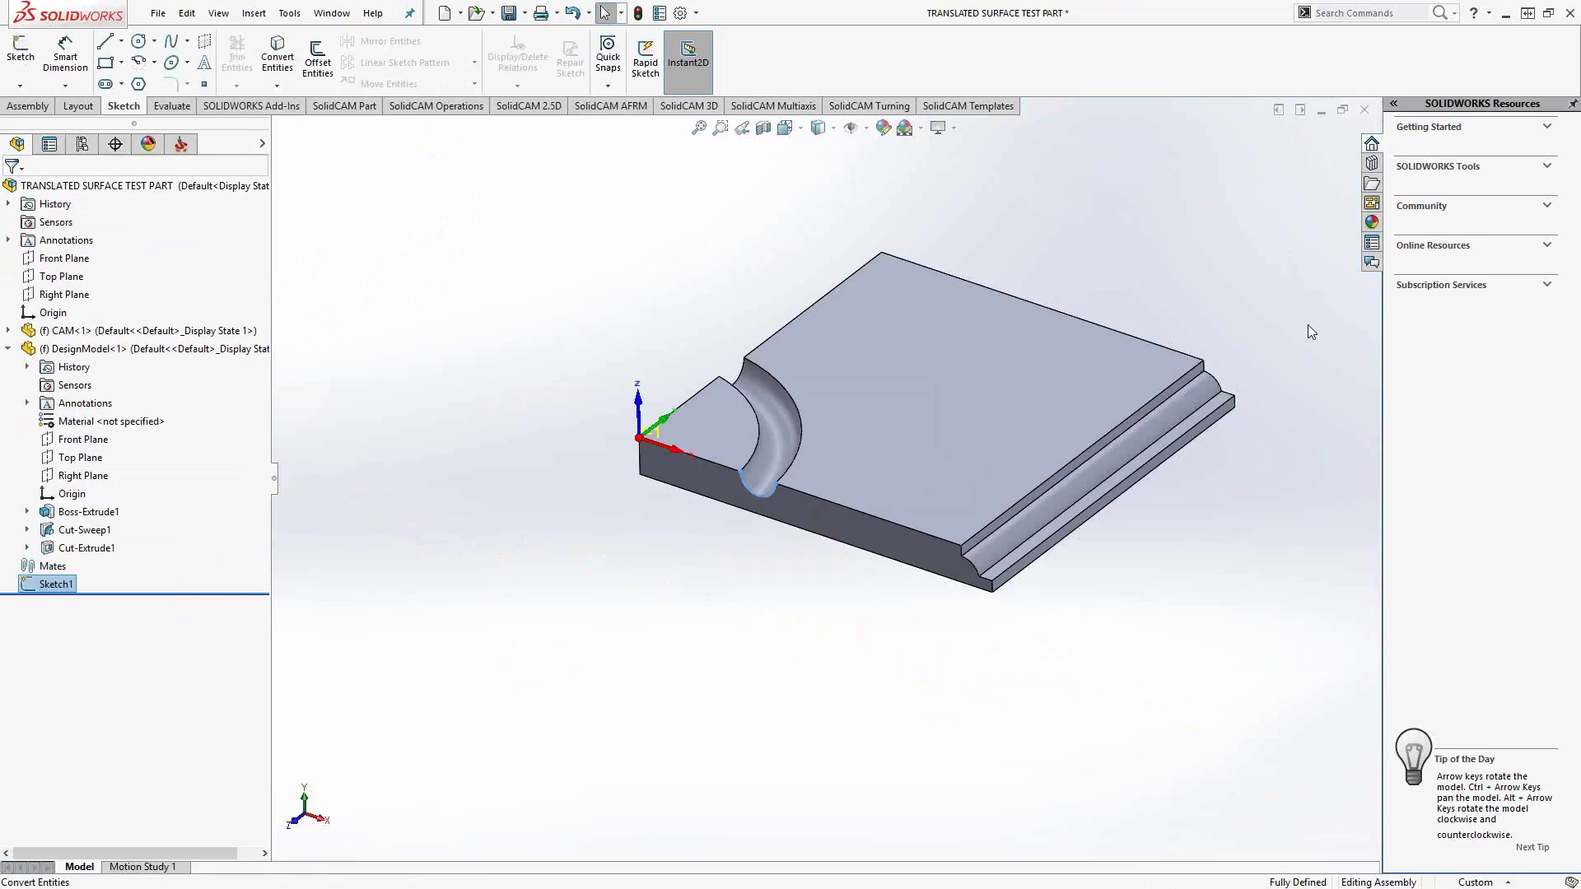
{"action": "scroll", "coordinate": [822, 364], "scroll_direction": "down", "scroll_amount": 2}
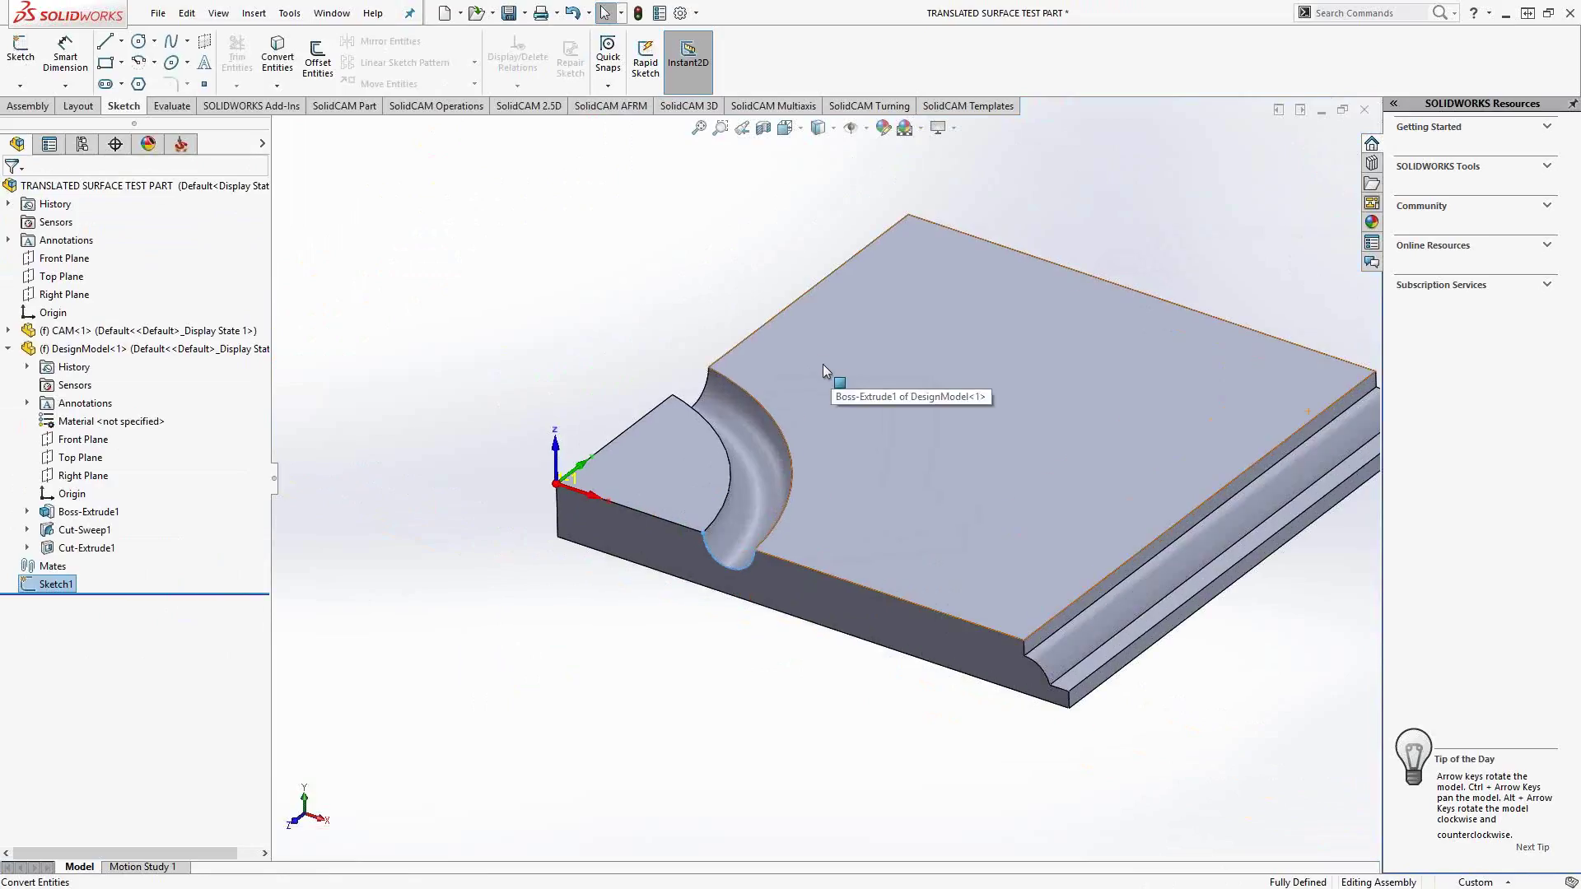
{"action": "left_click", "coordinate": [486, 228]}
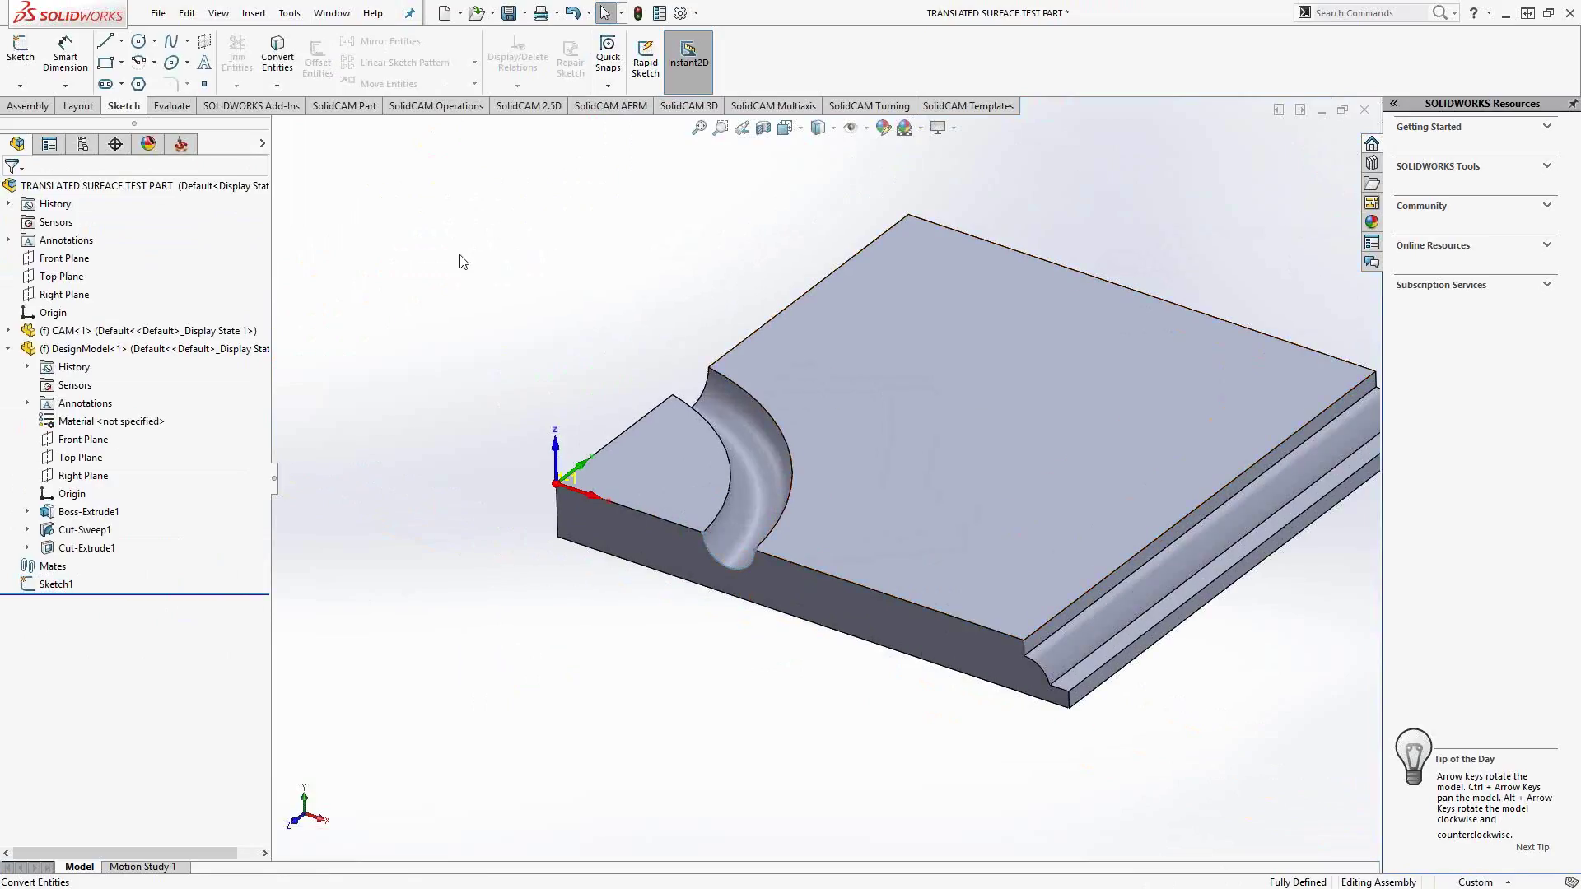
Create a sketch on the small top face beside the curved groove and paste the copied profile curve into it.
{"action": "left_click", "coordinate": [21, 49]}
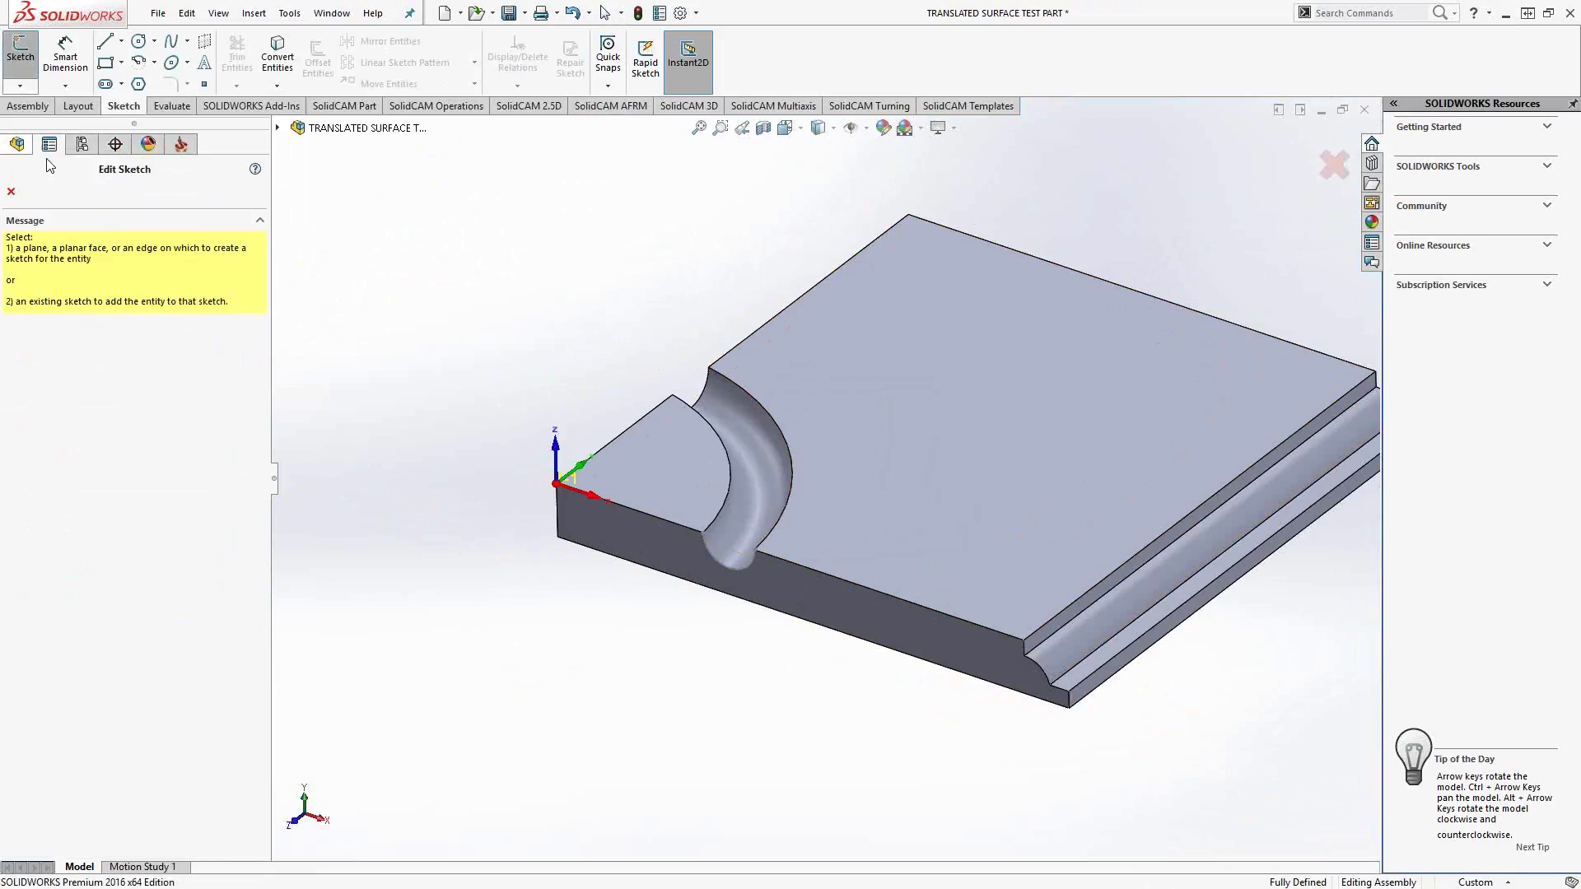
{"action": "left_click", "coordinate": [669, 471]}
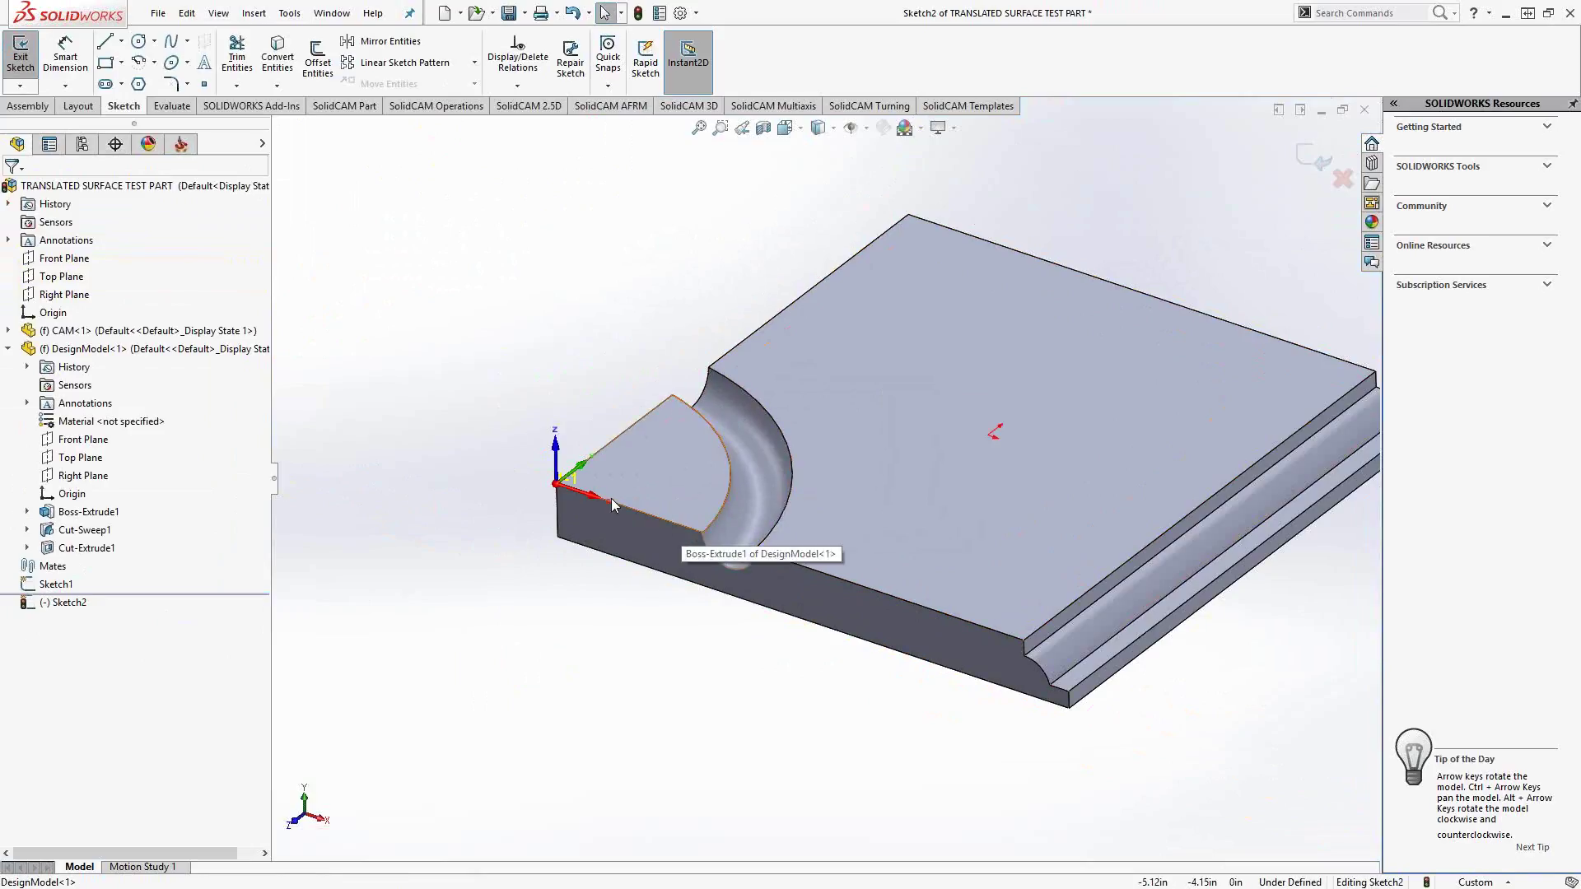
{"action": "key", "text": "ctrl+v"}
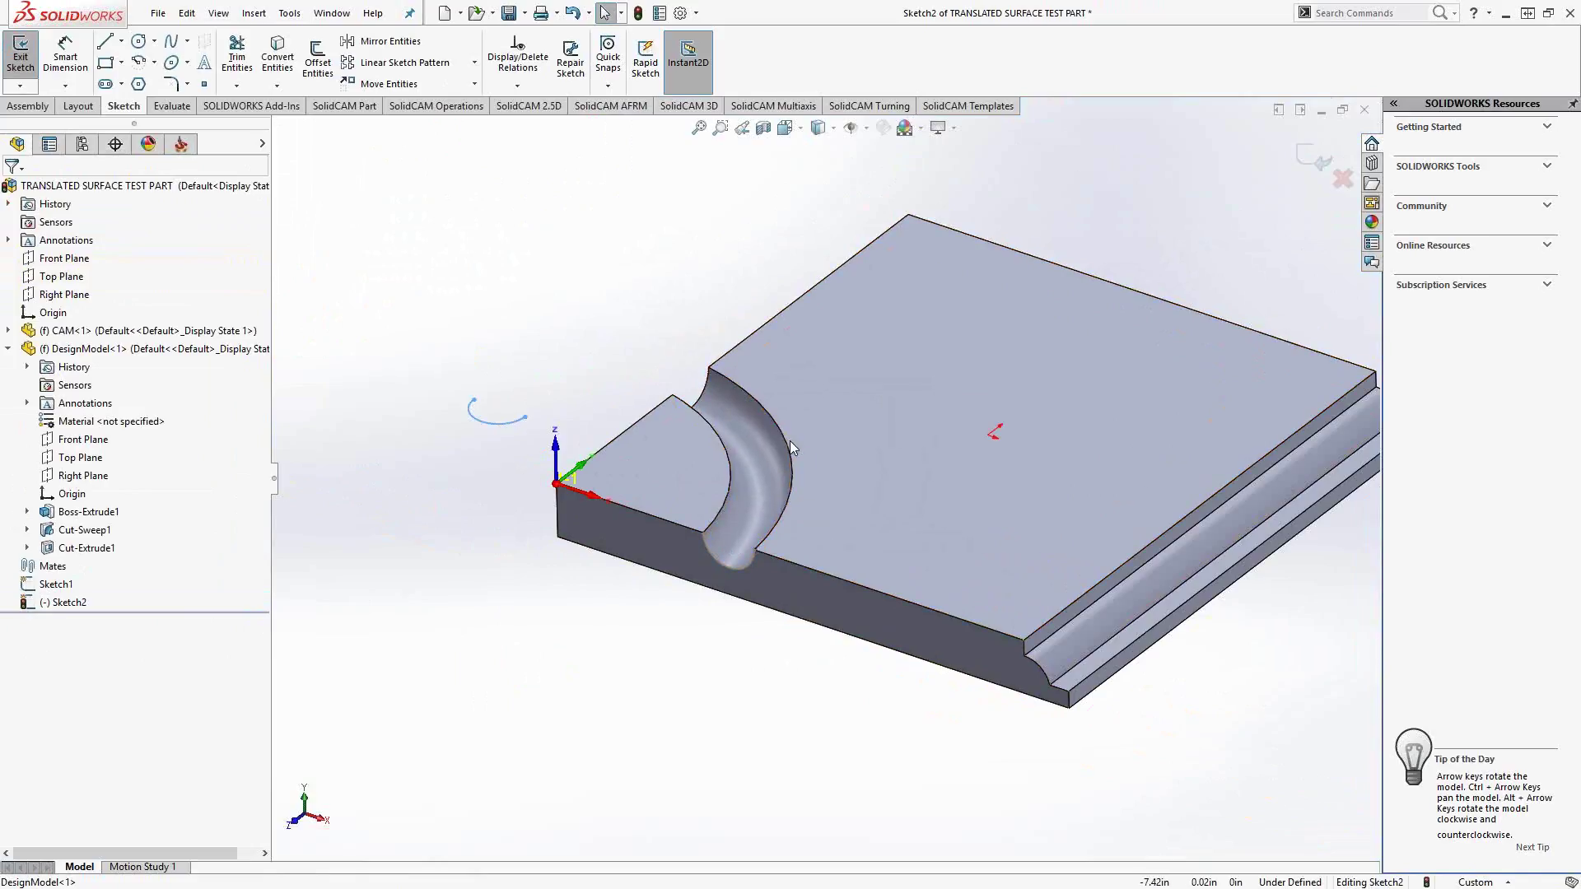
{"action": "left_click", "coordinate": [463, 234]}
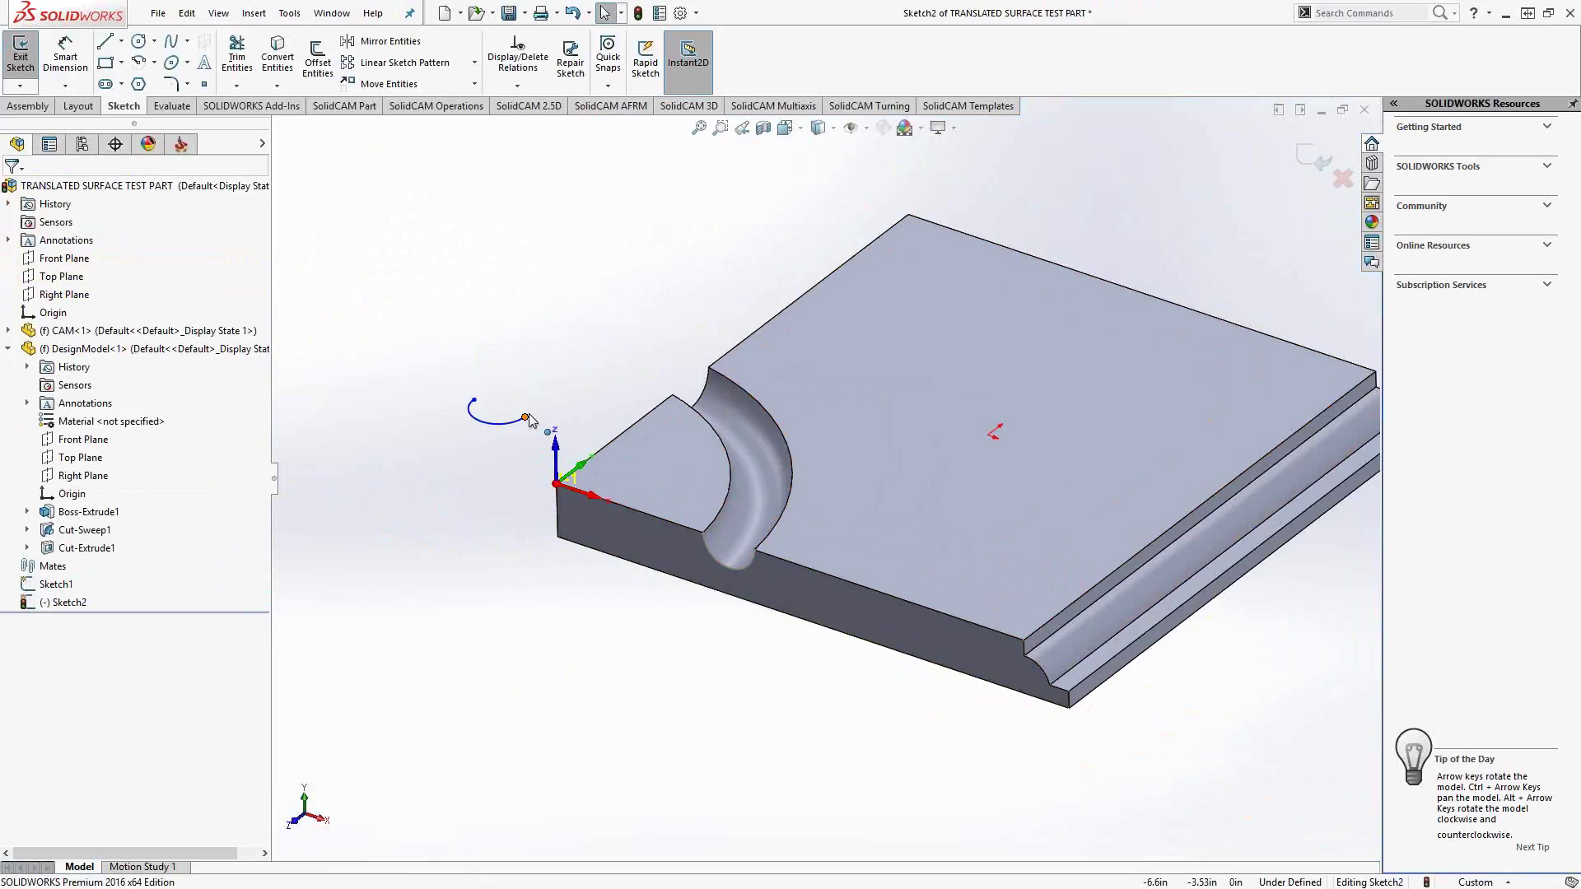
Attach both ends of the pasted curve to the groove's corners on the top front edge, exit the sketch and save the file.
{"action": "left_click_drag", "start_coordinate": [529, 421], "coordinate": [759, 560]}
{"action": "scroll", "coordinate": [695, 635], "scroll_direction": "down", "scroll_amount": 3}
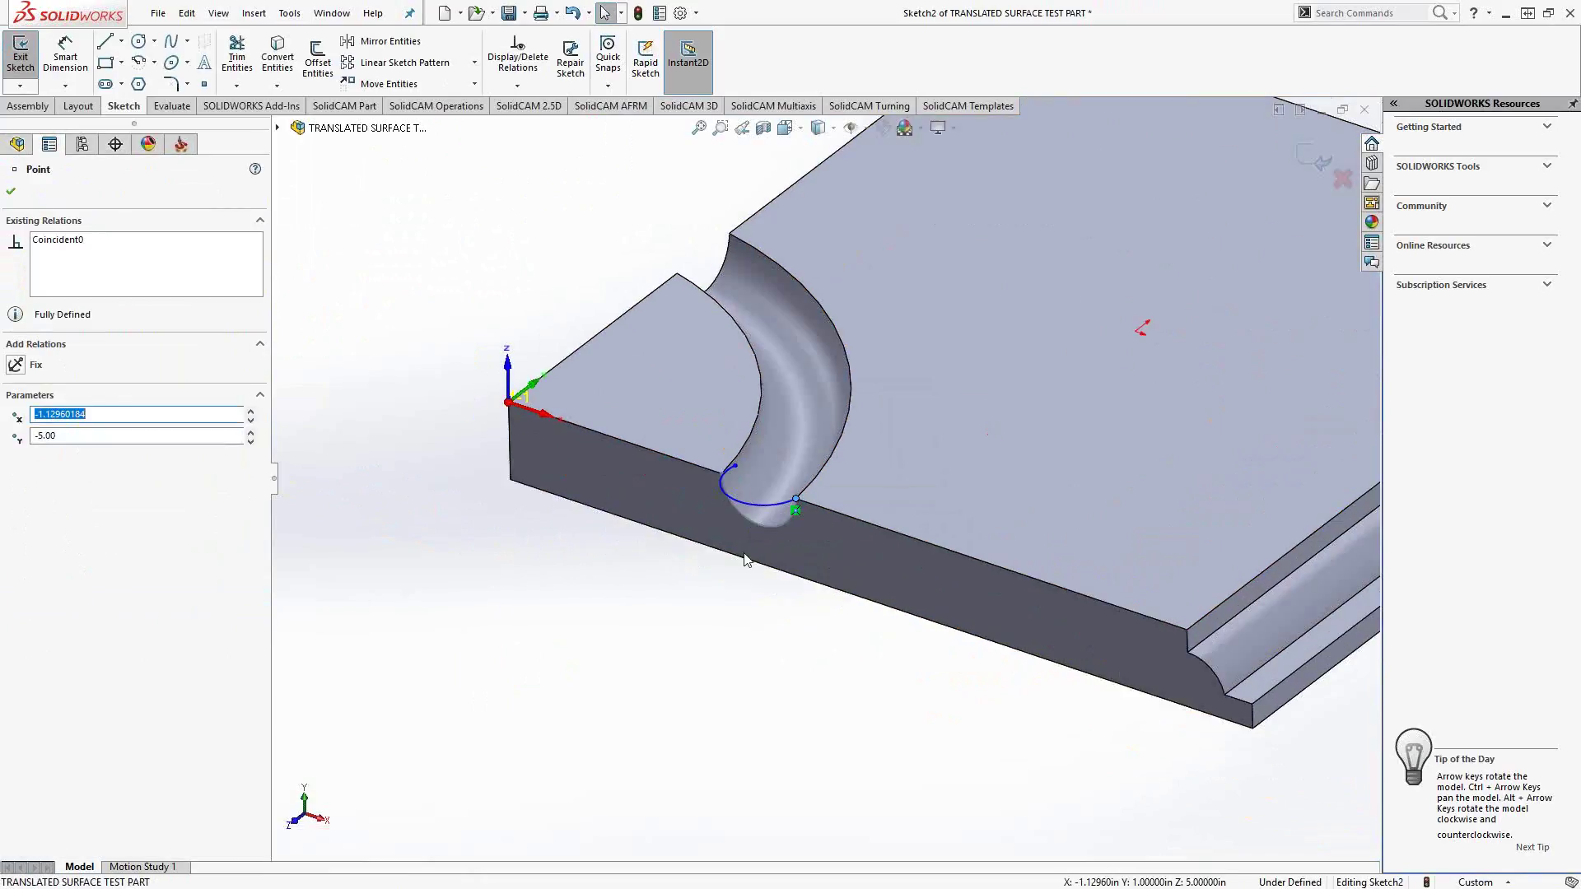
{"action": "middle_click_drag", "start_coordinate": [761, 517], "coordinate": [772, 601]}
{"action": "scroll", "coordinate": [745, 397], "scroll_direction": "down", "scroll_amount": 2}
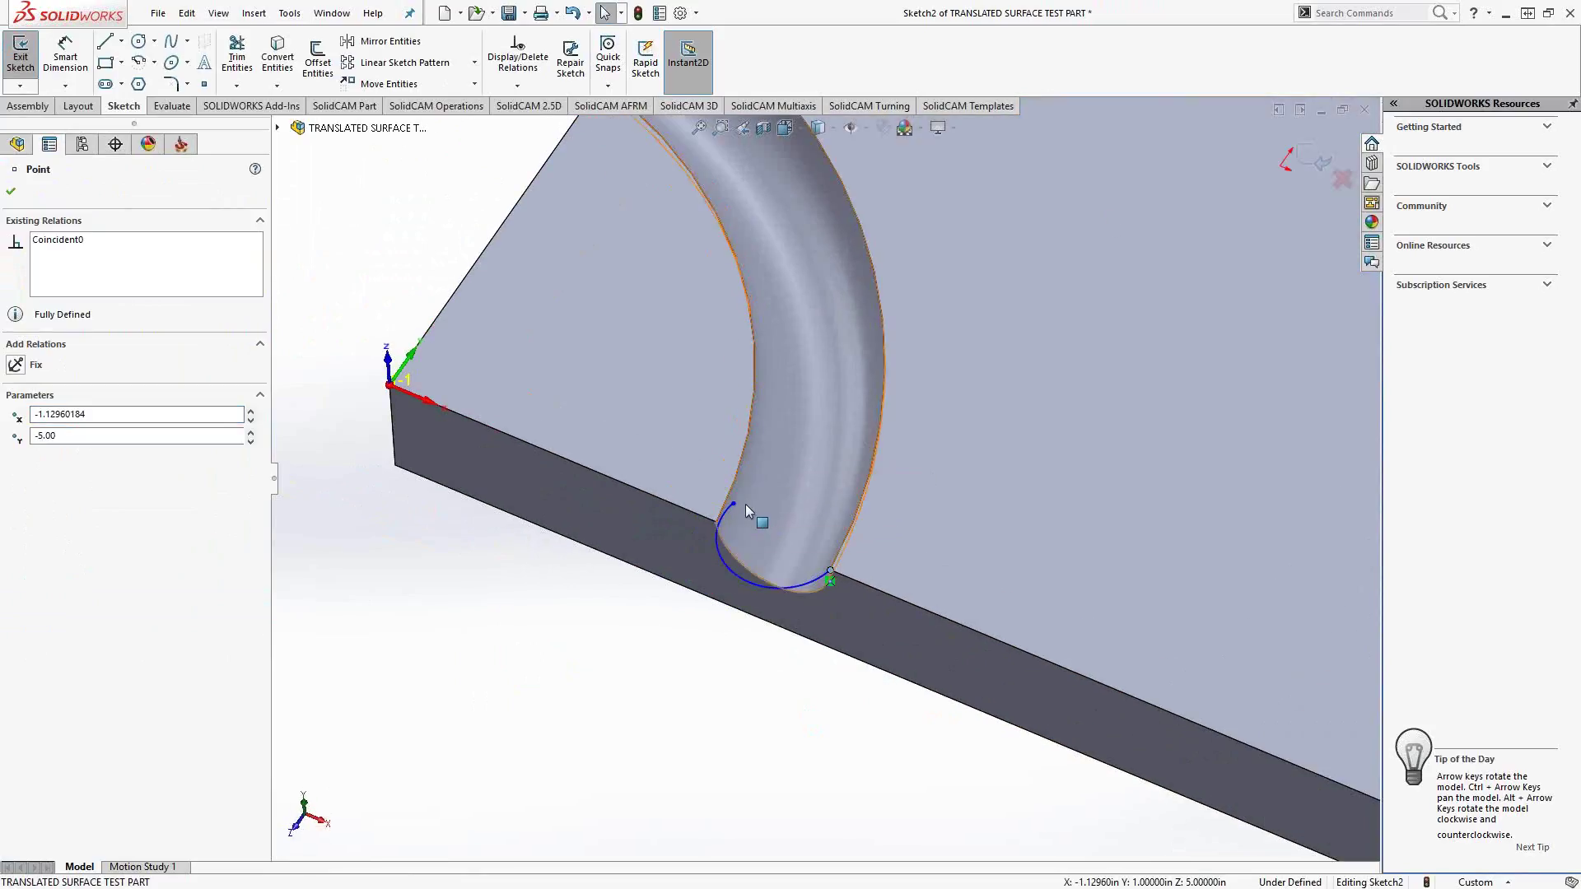
{"action": "mouse_move", "coordinate": [739, 506]}
{"action": "left_mouse_down"}
{"action": "mouse_move", "coordinate": [741, 541]}
{"action": "mouse_move", "coordinate": [716, 533]}
{"action": "left_mouse_up"}
{"action": "left_click", "coordinate": [506, 646]}
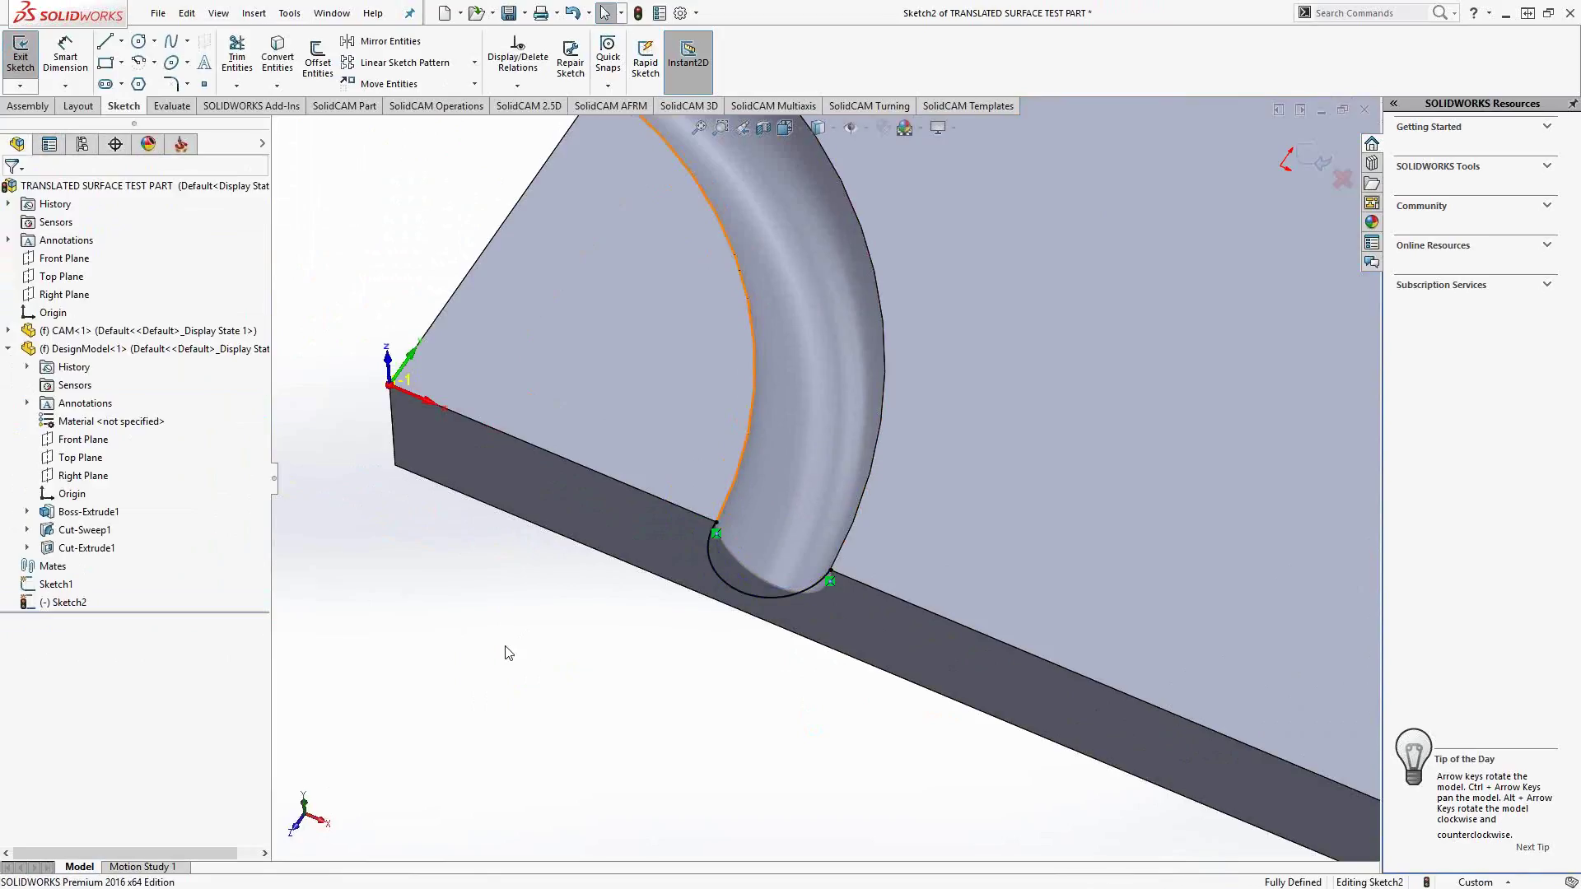
{"action": "middle_click_drag", "start_coordinate": [551, 653], "coordinate": [519, 639]}
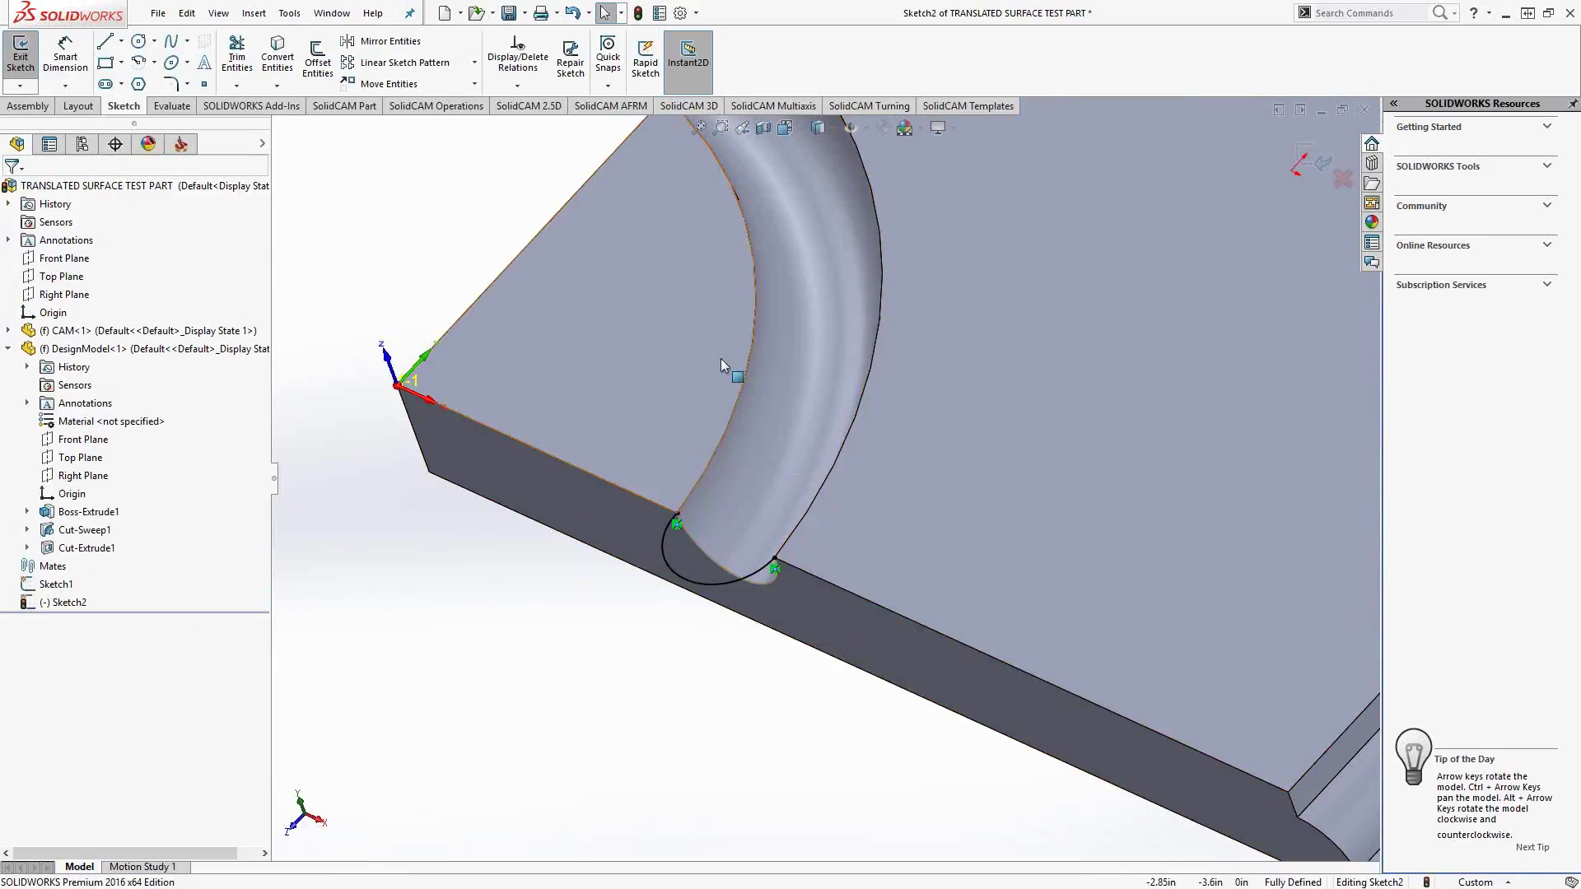
{"action": "left_click", "coordinate": [1311, 154]}
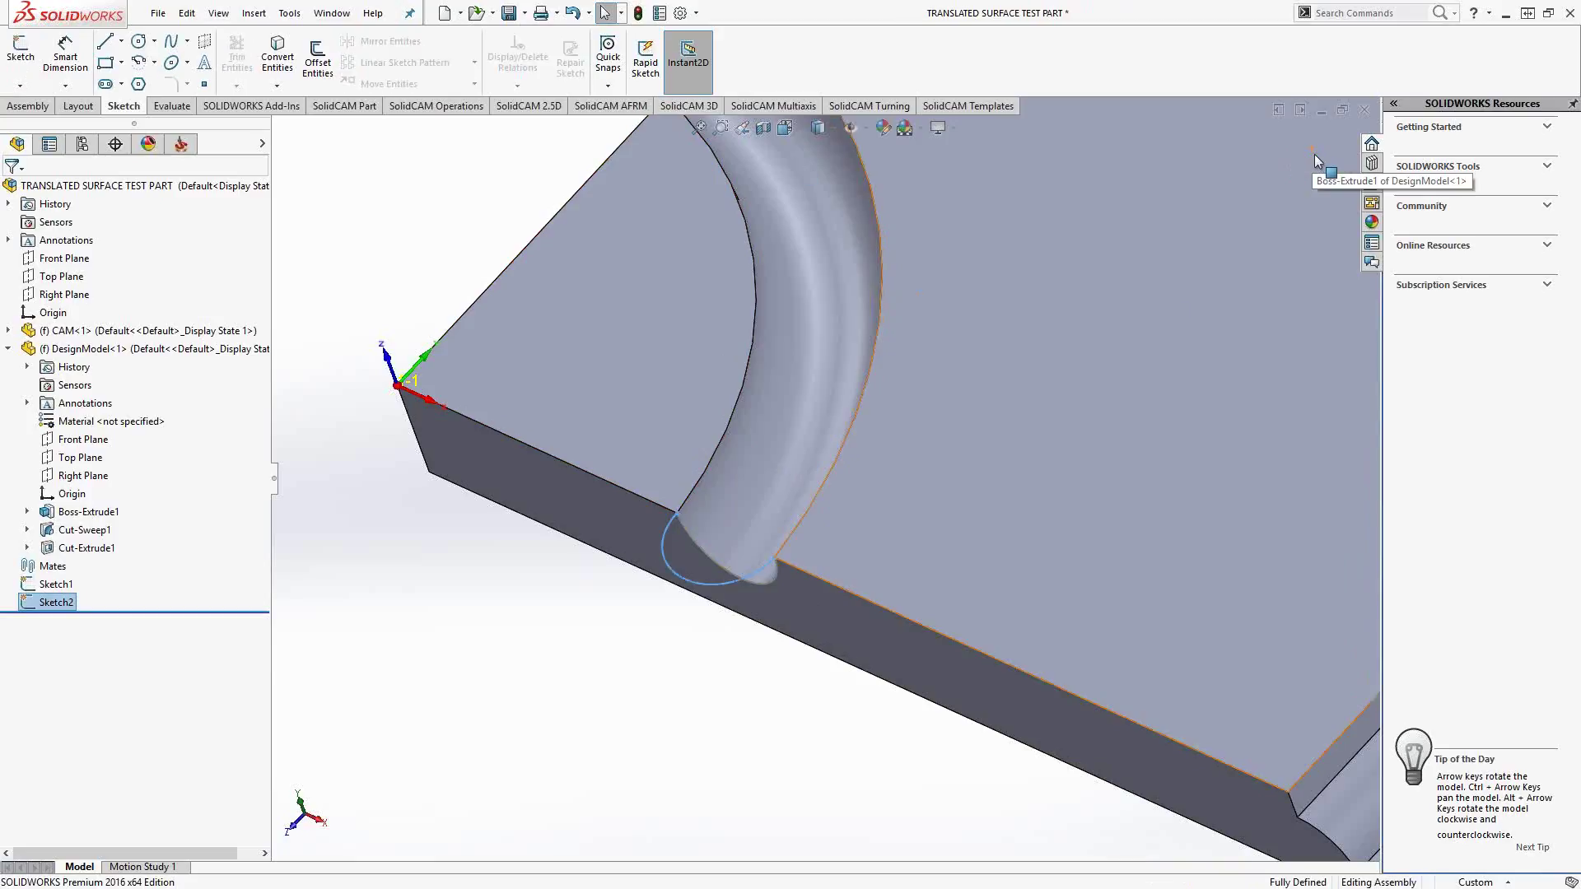
{"action": "left_click", "coordinate": [509, 12]}
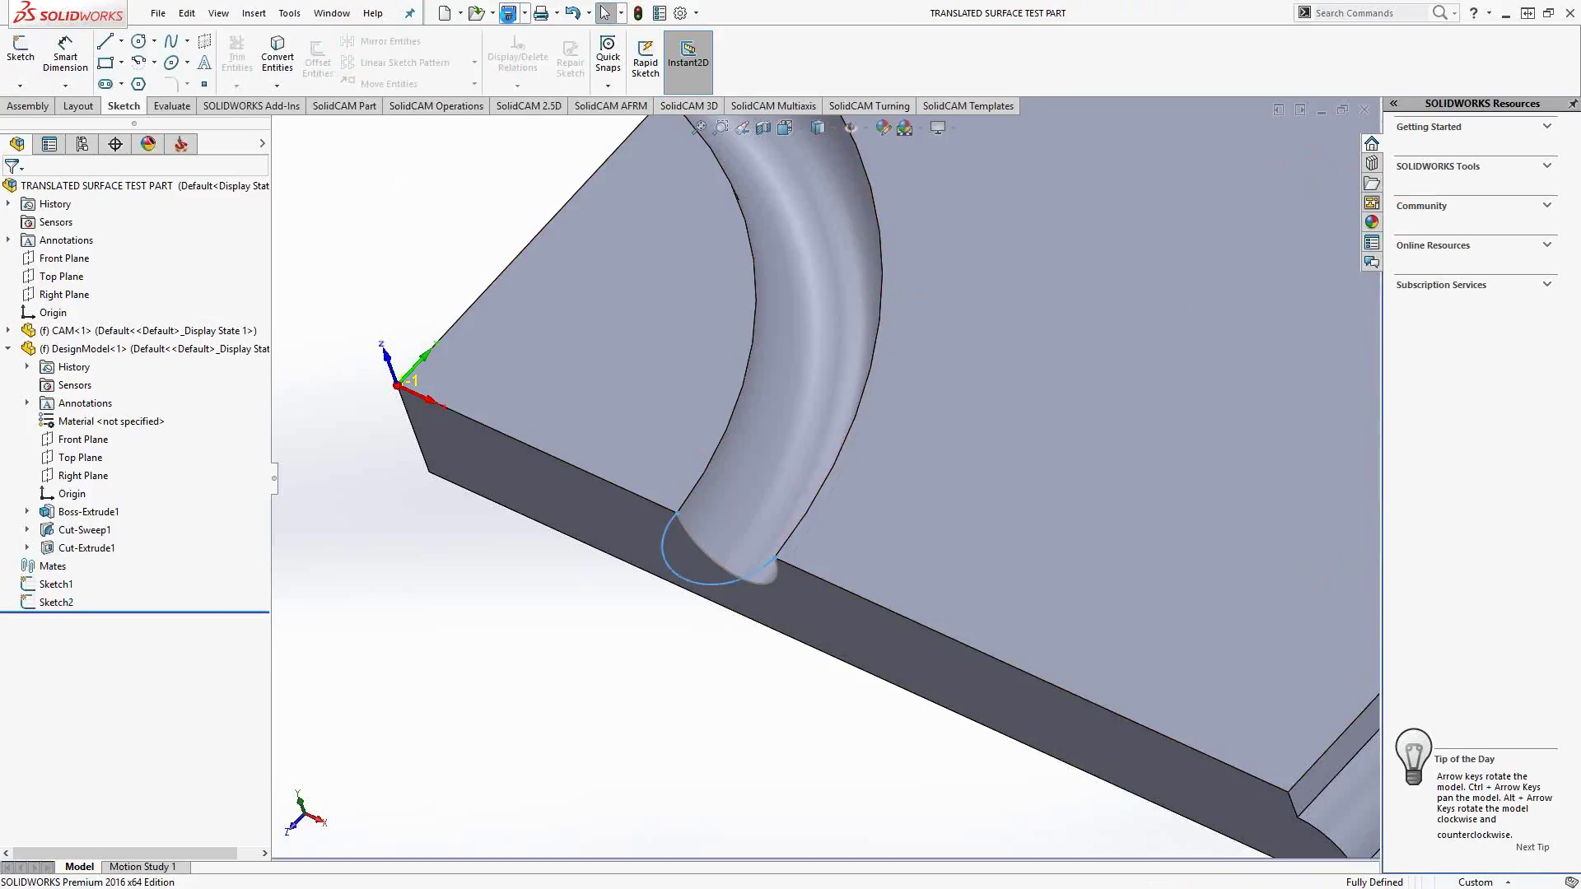
Add a Translated Surface milling operation to the setup in the CAM tree.
{"action": "left_click", "coordinate": [180, 145]}
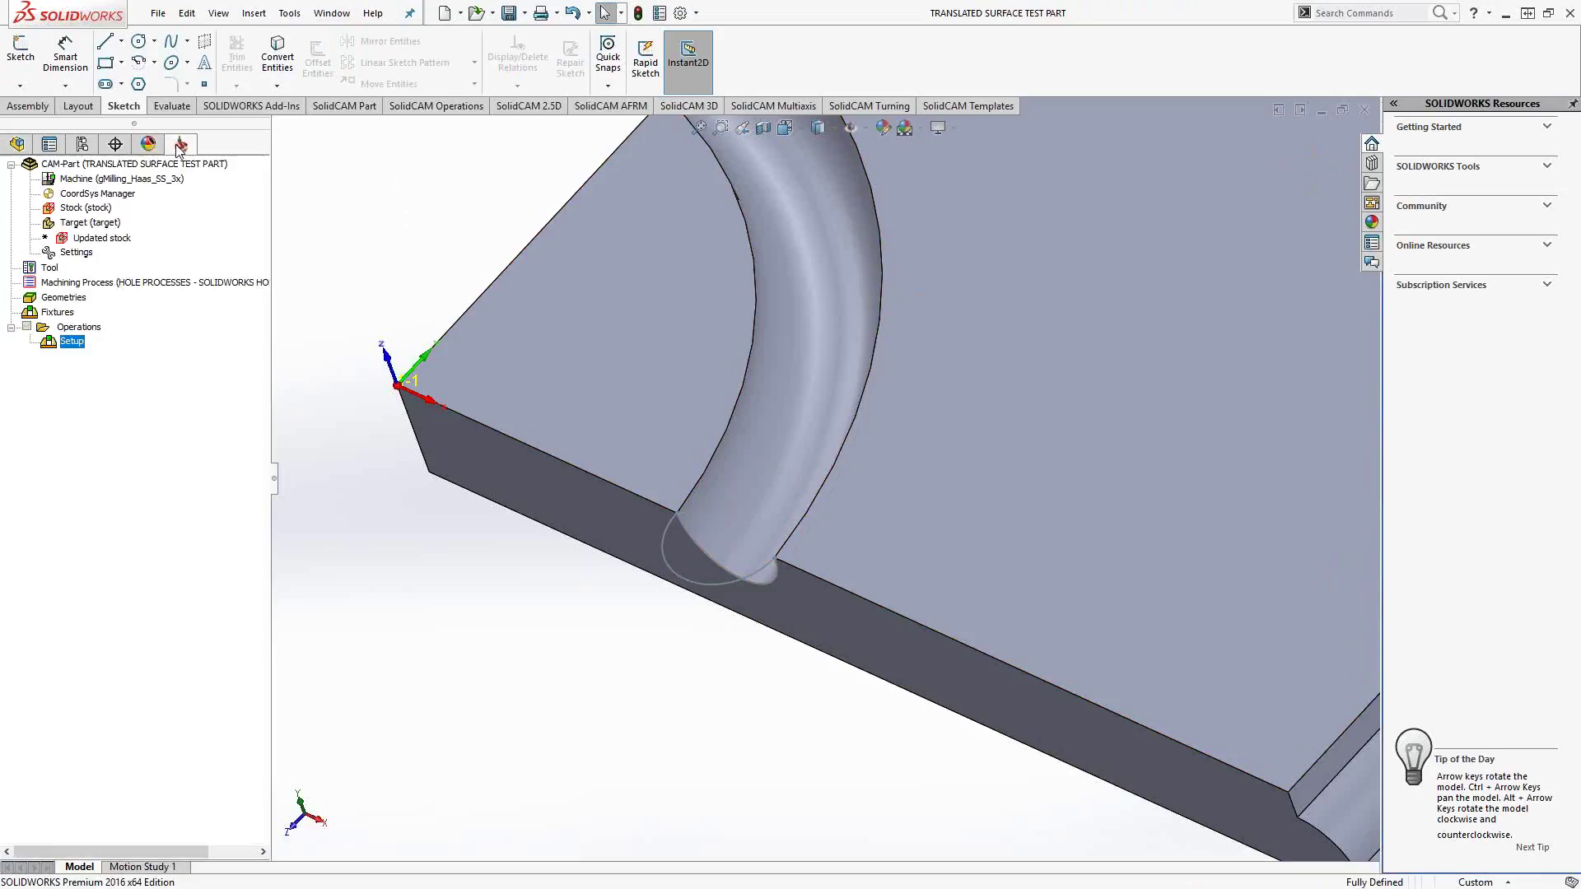
{"action": "right_click", "coordinate": [73, 342]}
{"action": "mouse_move", "coordinate": [282, 528]}
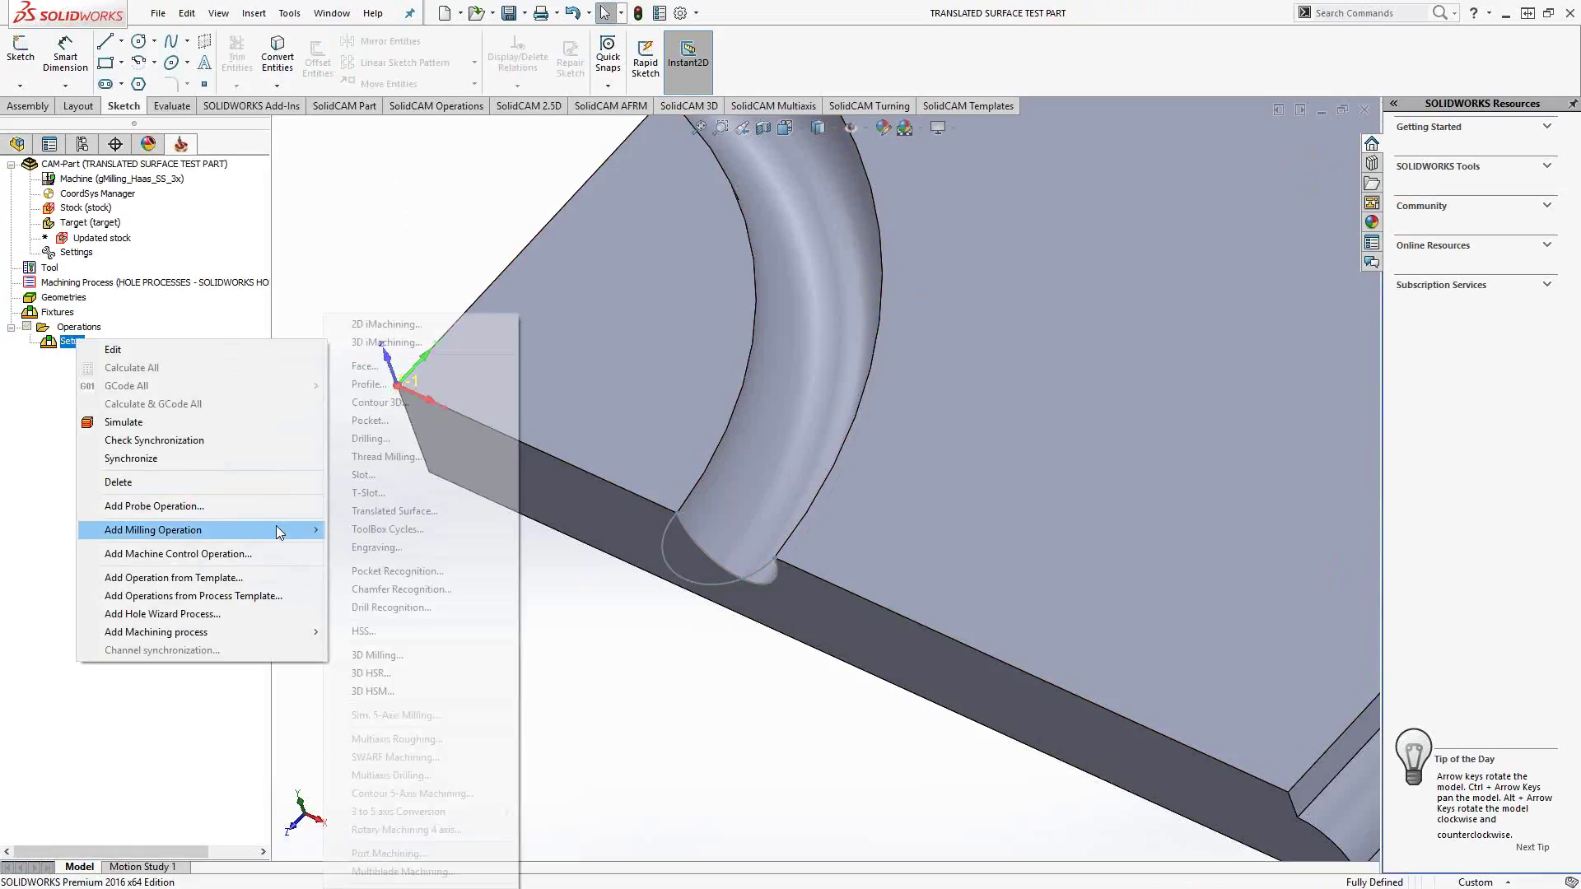
{"action": "left_click", "coordinate": [387, 512]}
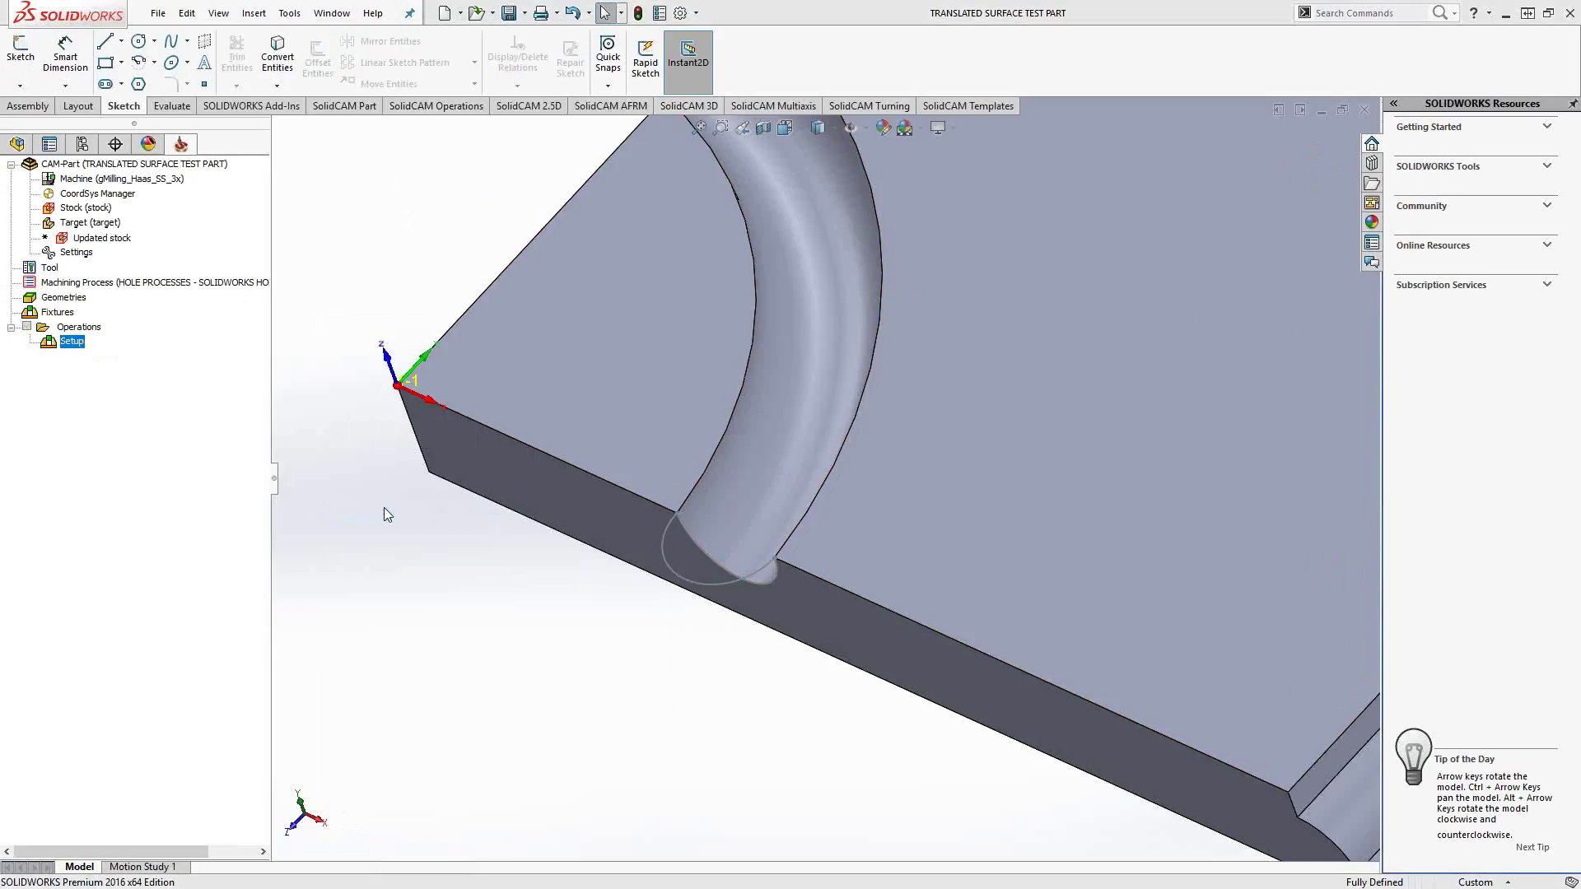
{"action": "left_click_drag", "start_coordinate": [973, 274], "coordinate": [325, 265]}
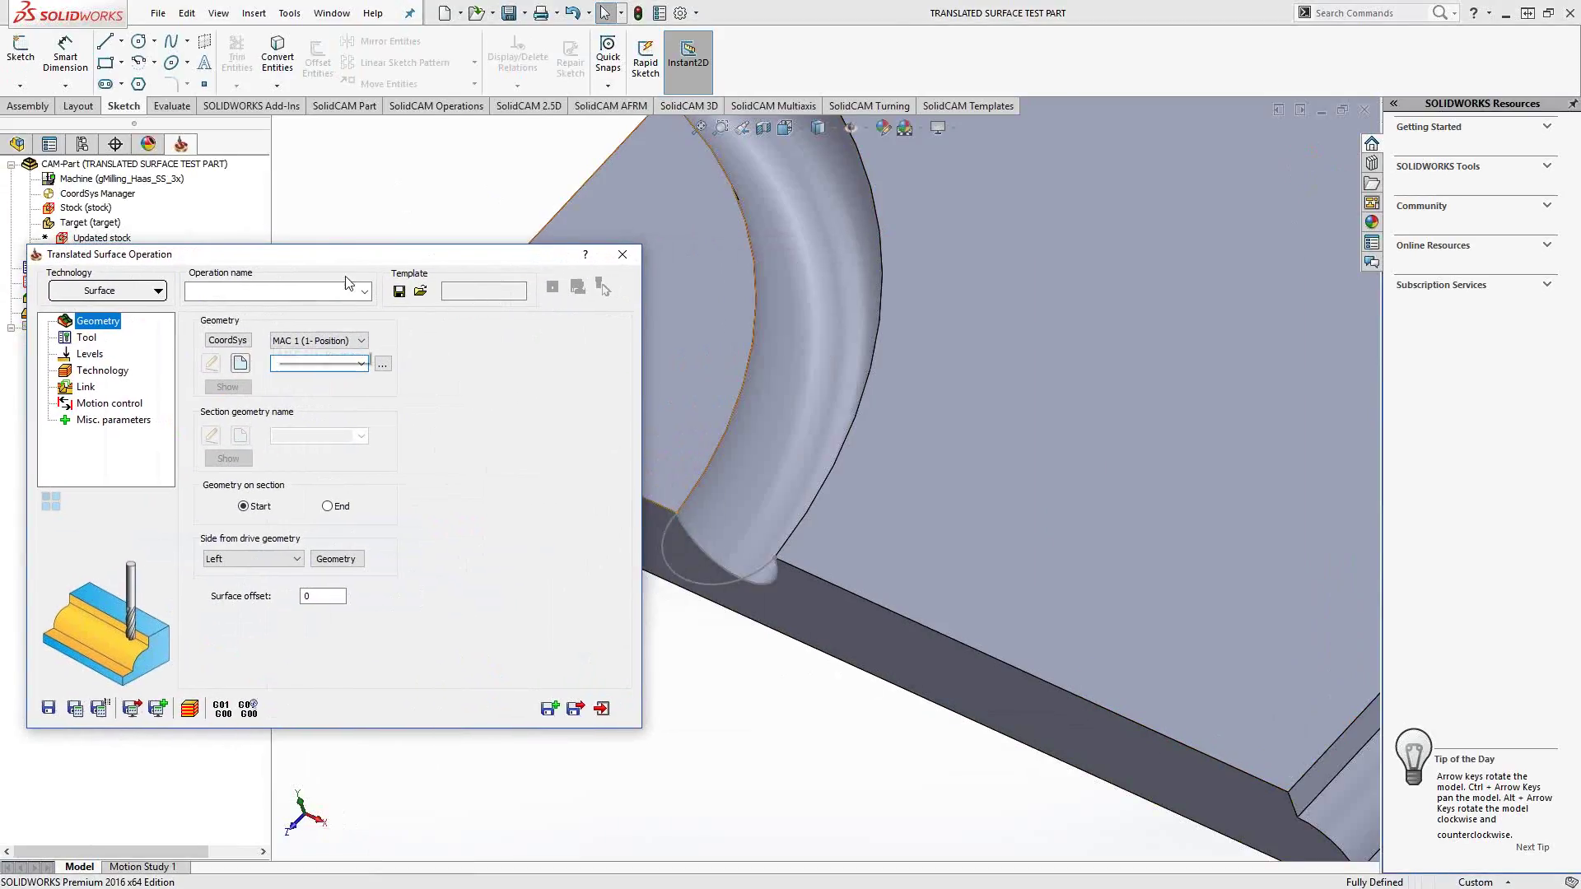
Define the operation's drive geometry as a single curve chain along the curved groove's outer top edge, starting at the front face.
{"action": "left_click", "coordinate": [239, 364]}
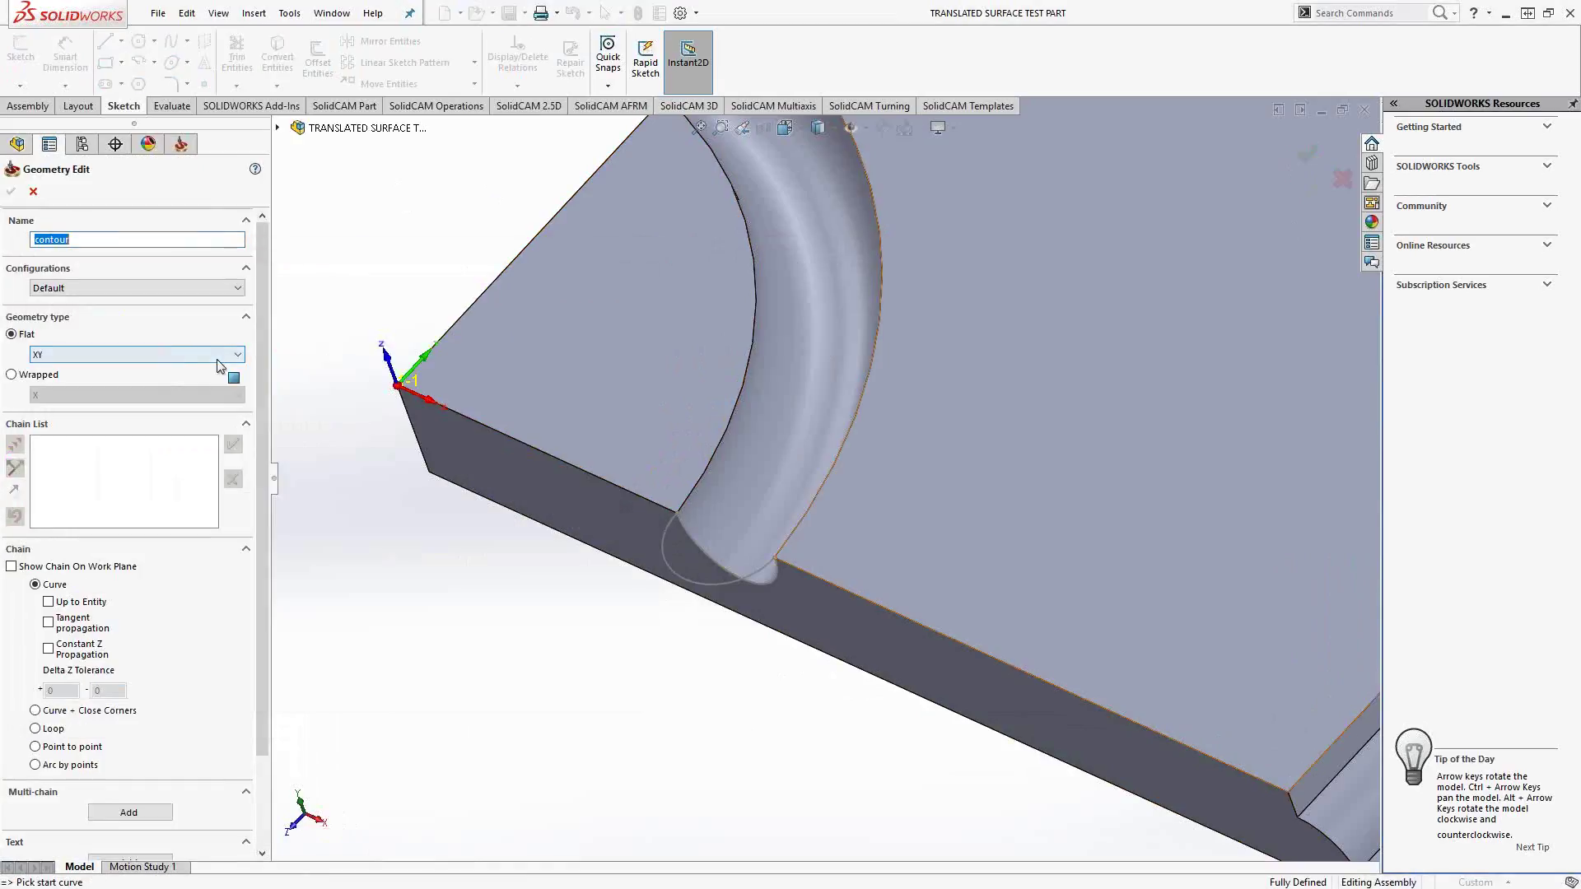
{"action": "left_click", "coordinate": [807, 522]}
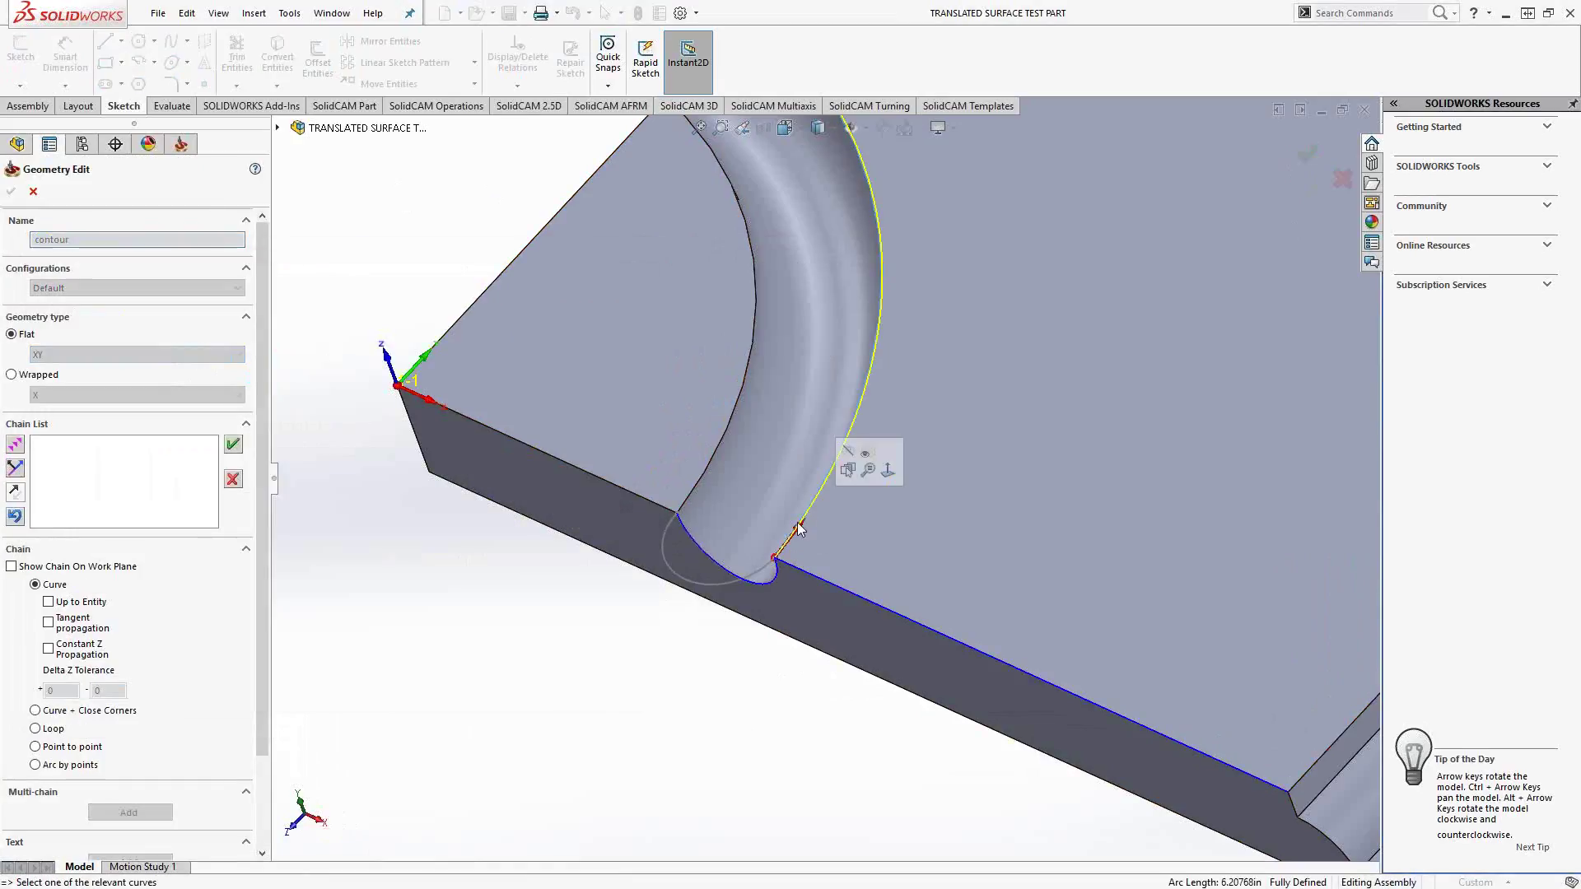
{"action": "left_click", "coordinate": [233, 445]}
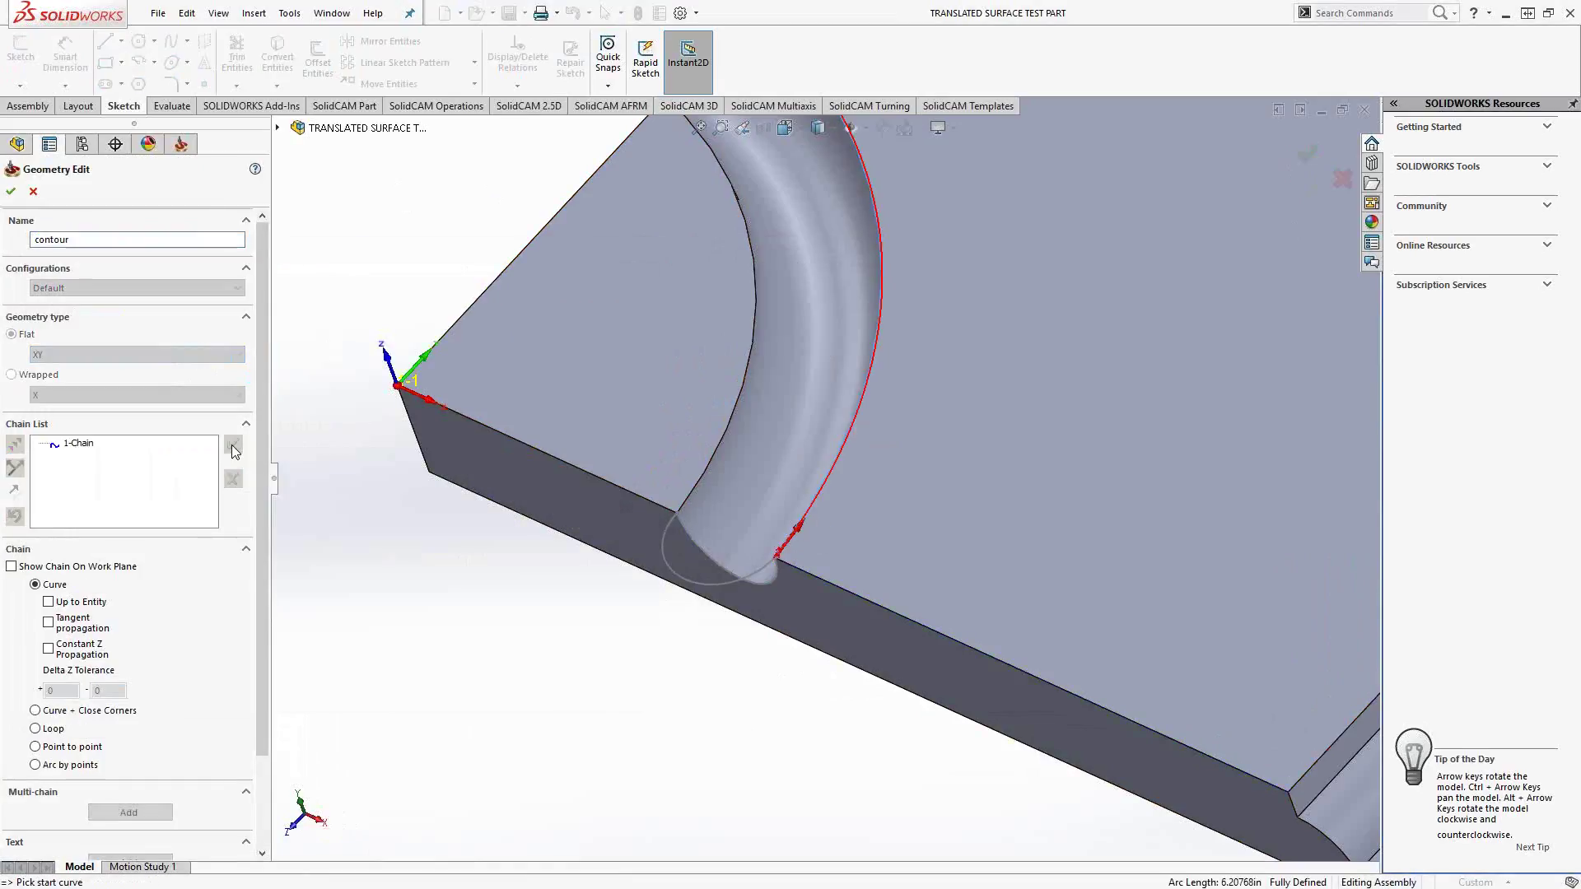
{"action": "left_click", "coordinate": [10, 191]}
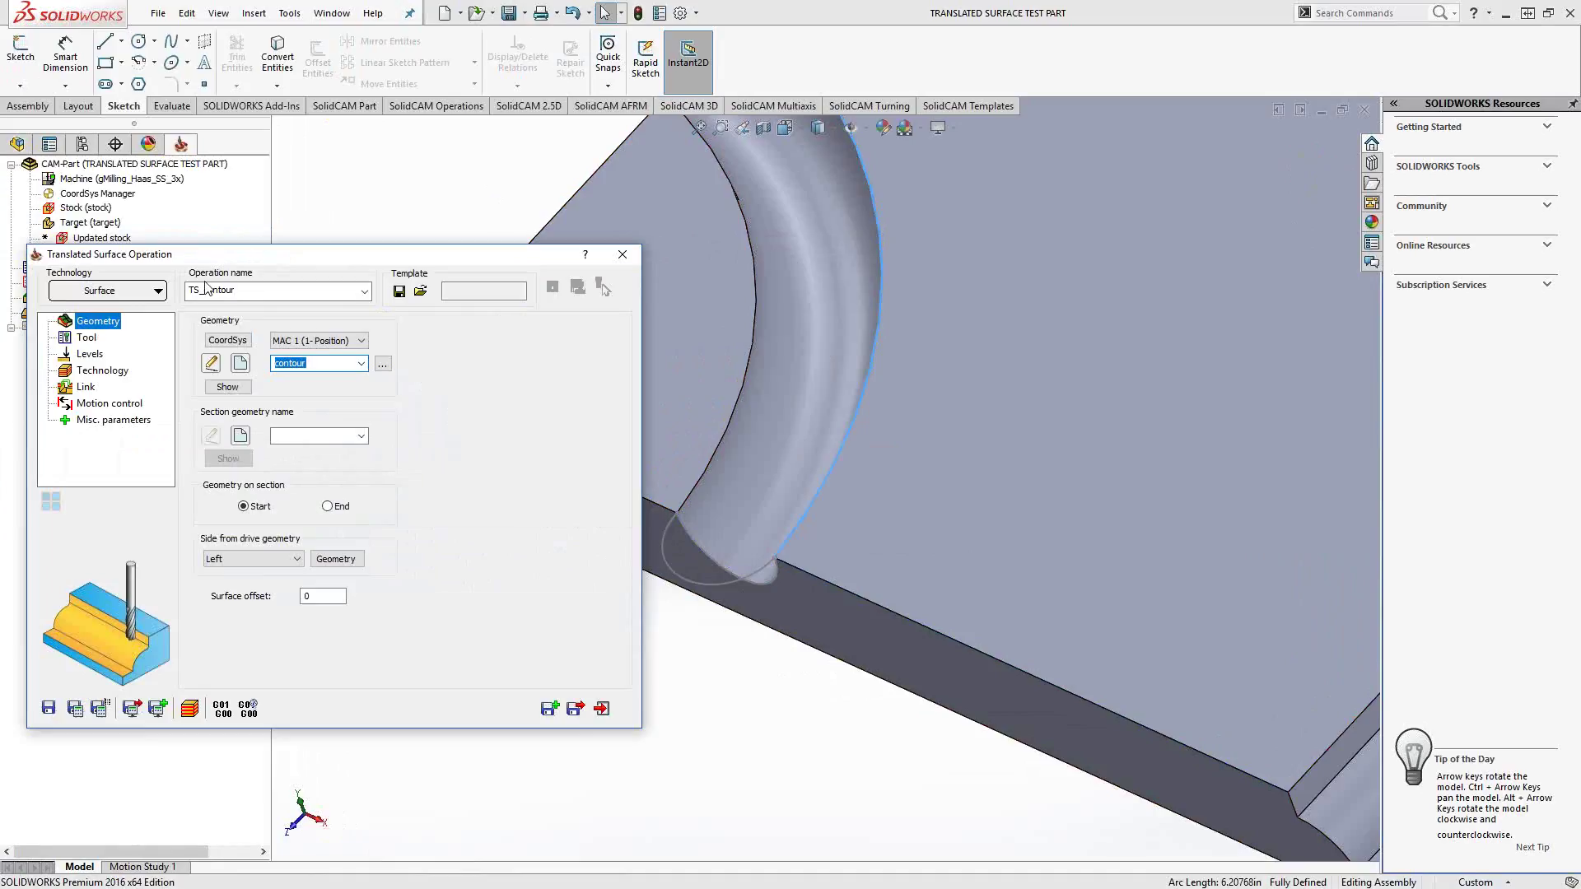
Define the section geometry with its reference point at the groove's outer front corner and the flat sketched profile curve as its chain.
{"action": "left_click", "coordinate": [244, 440]}
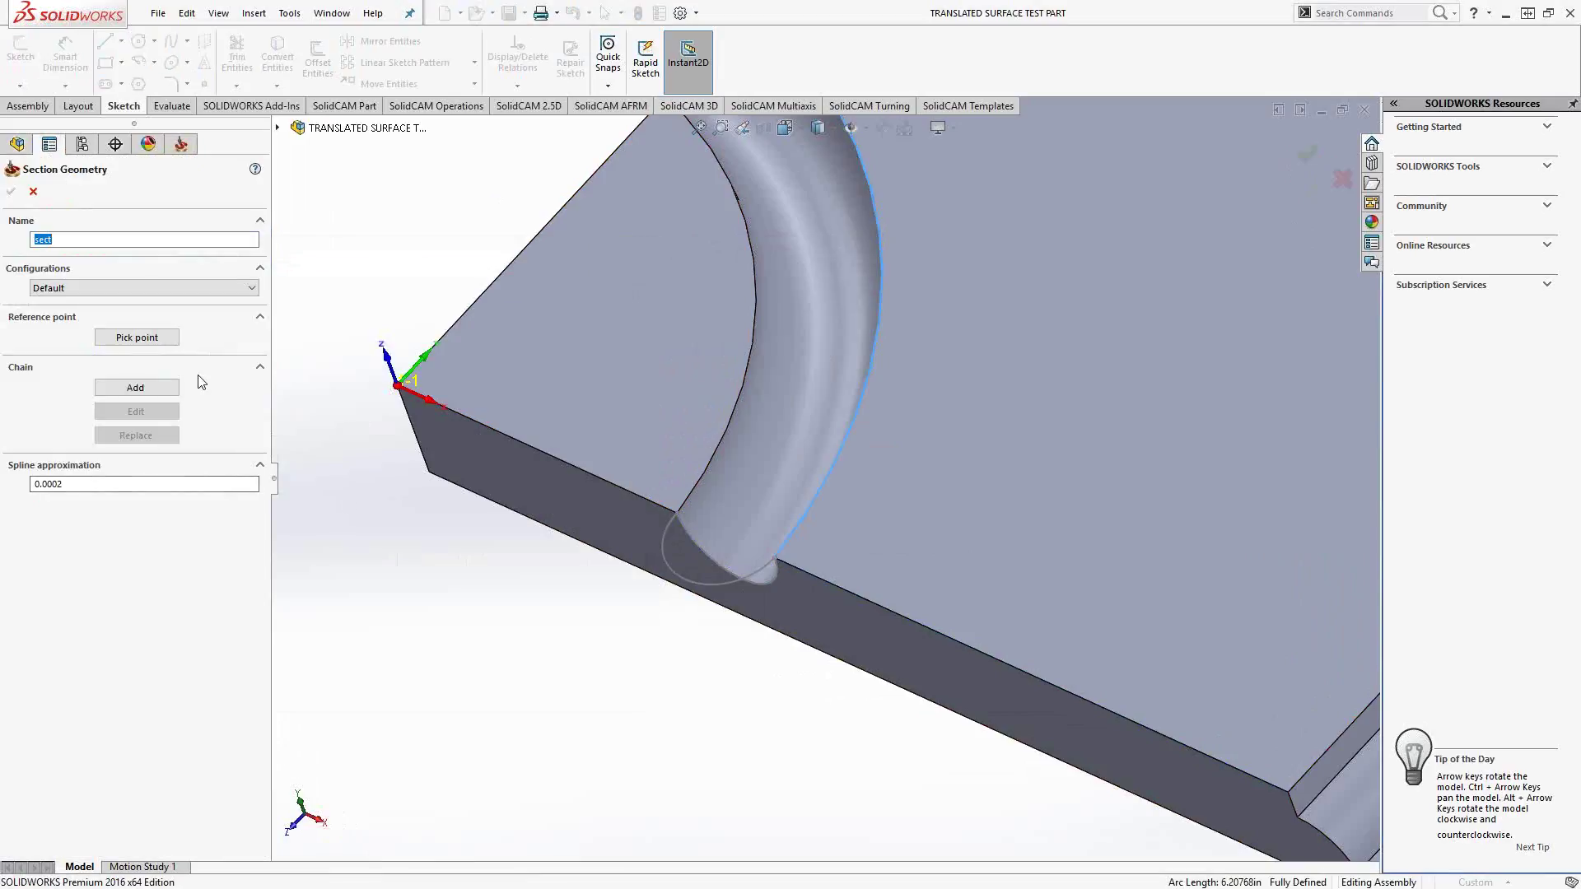
{"action": "left_click", "coordinate": [137, 337]}
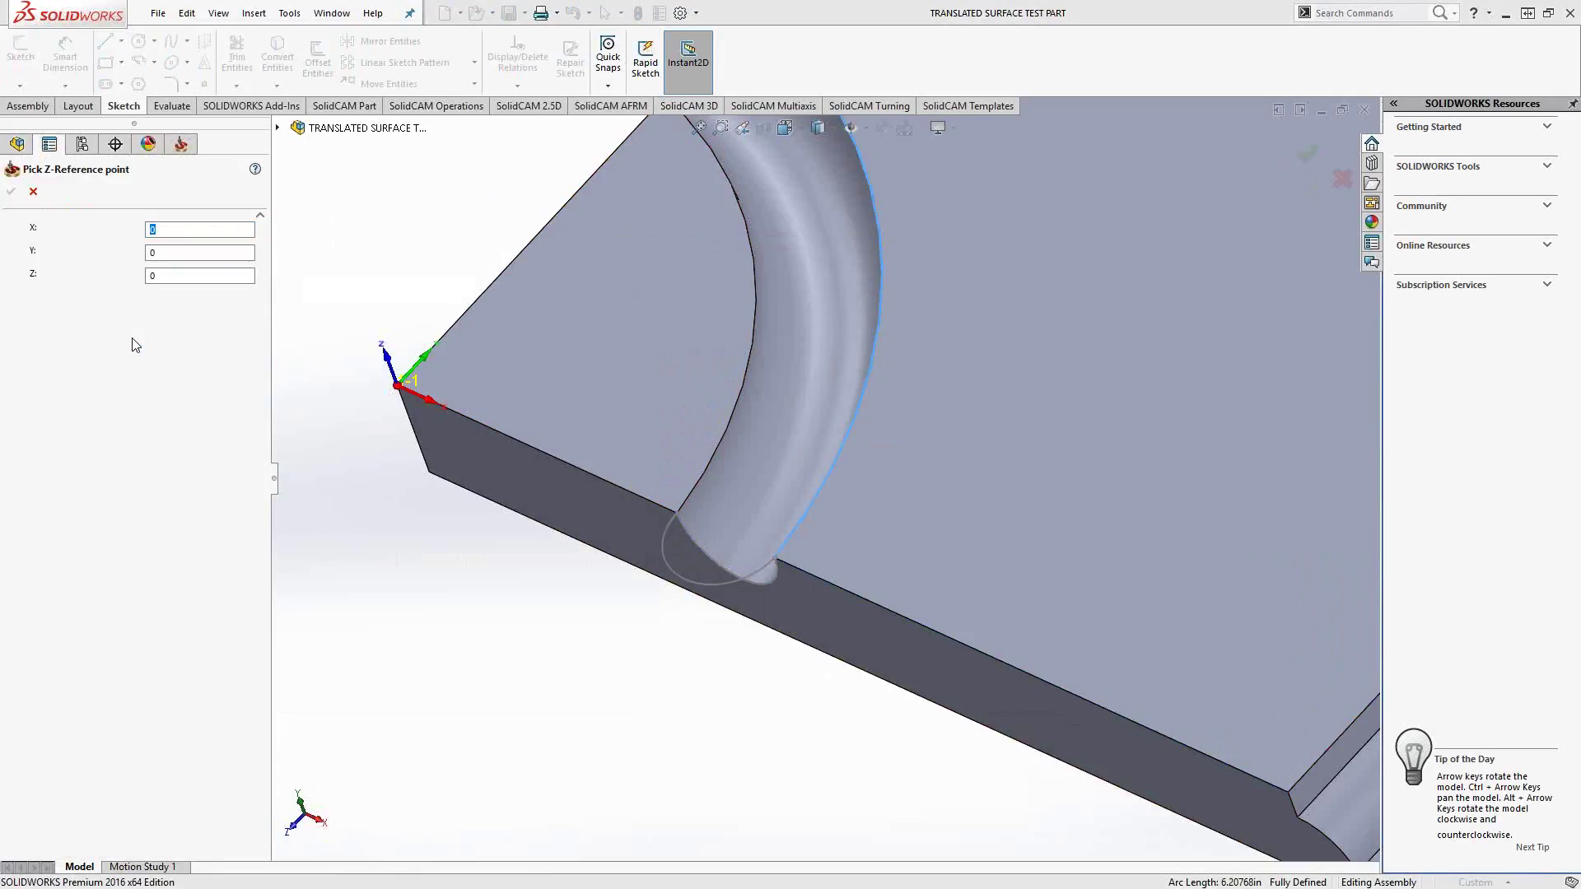
{"action": "left_click", "coordinate": [779, 562]}
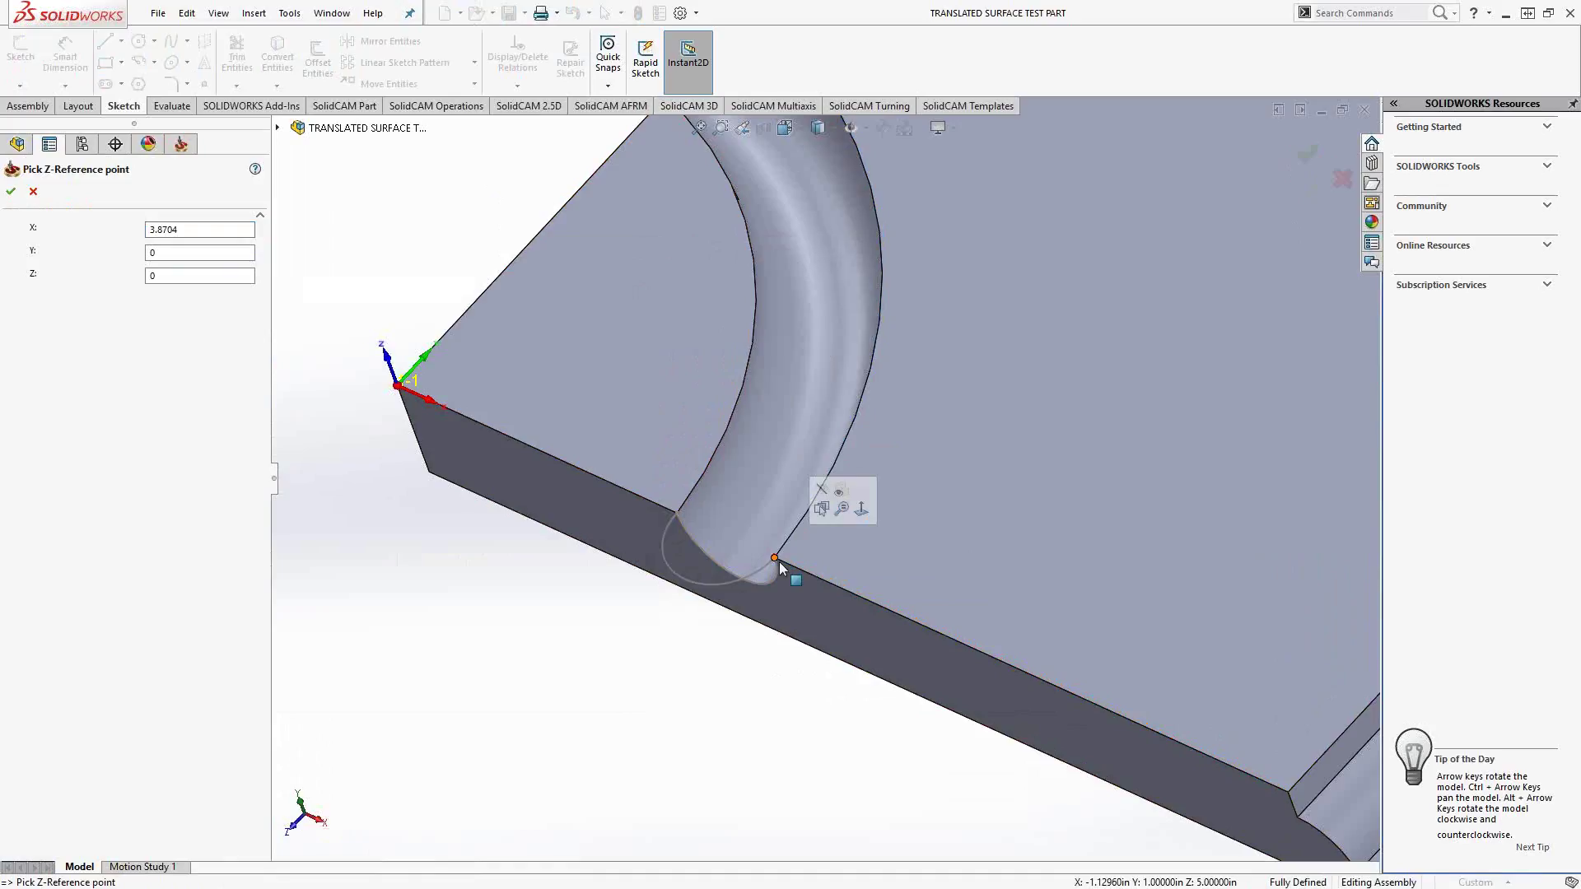
{"action": "left_click", "coordinate": [11, 193]}
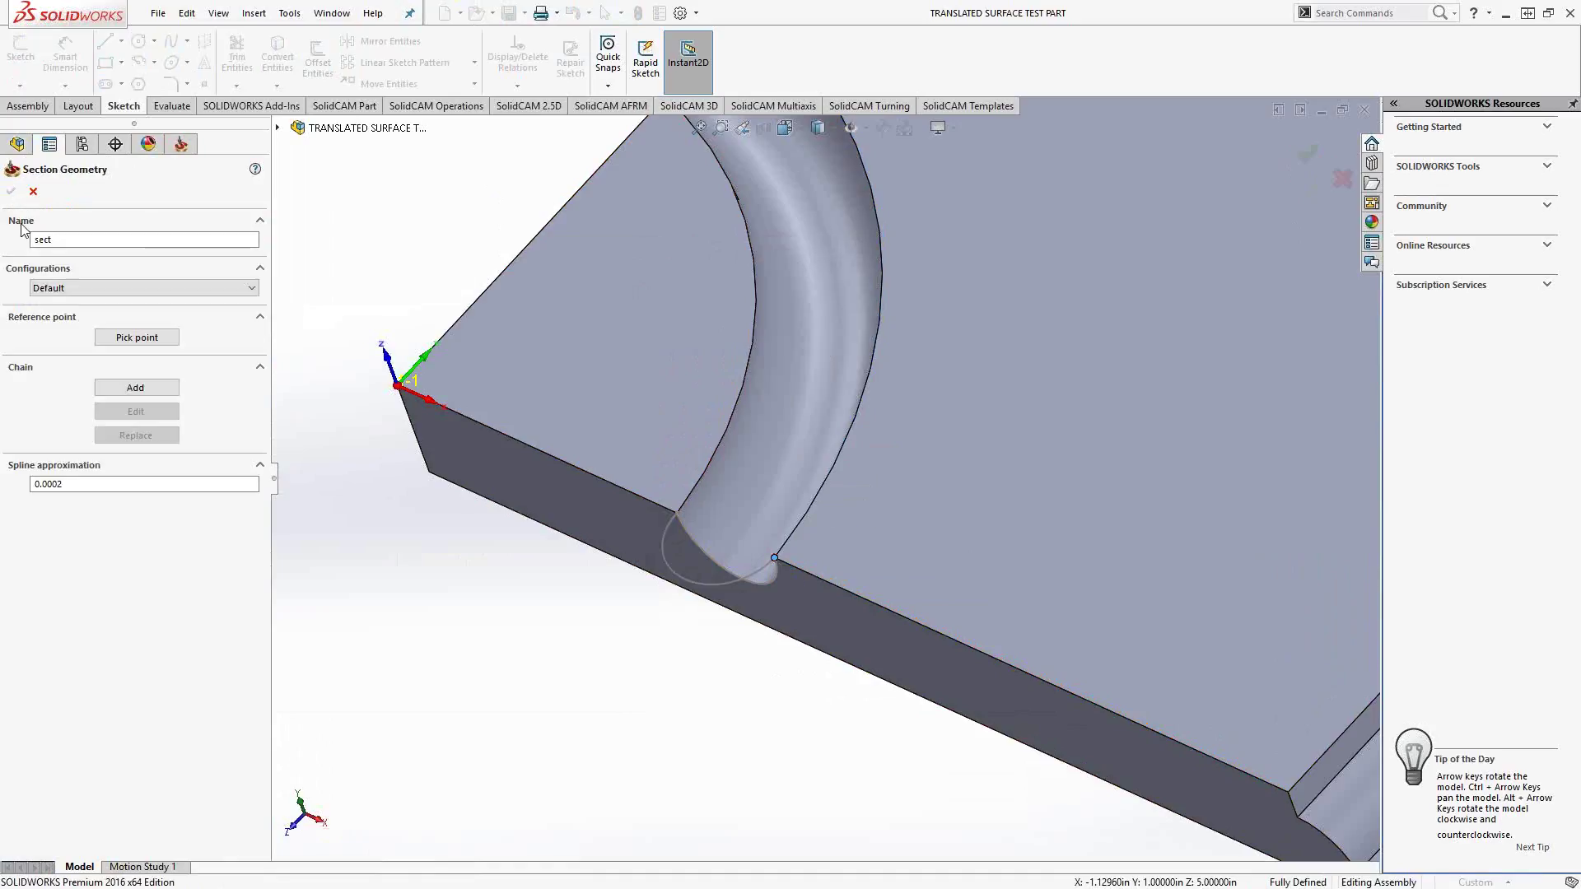
{"action": "left_click", "coordinate": [150, 390]}
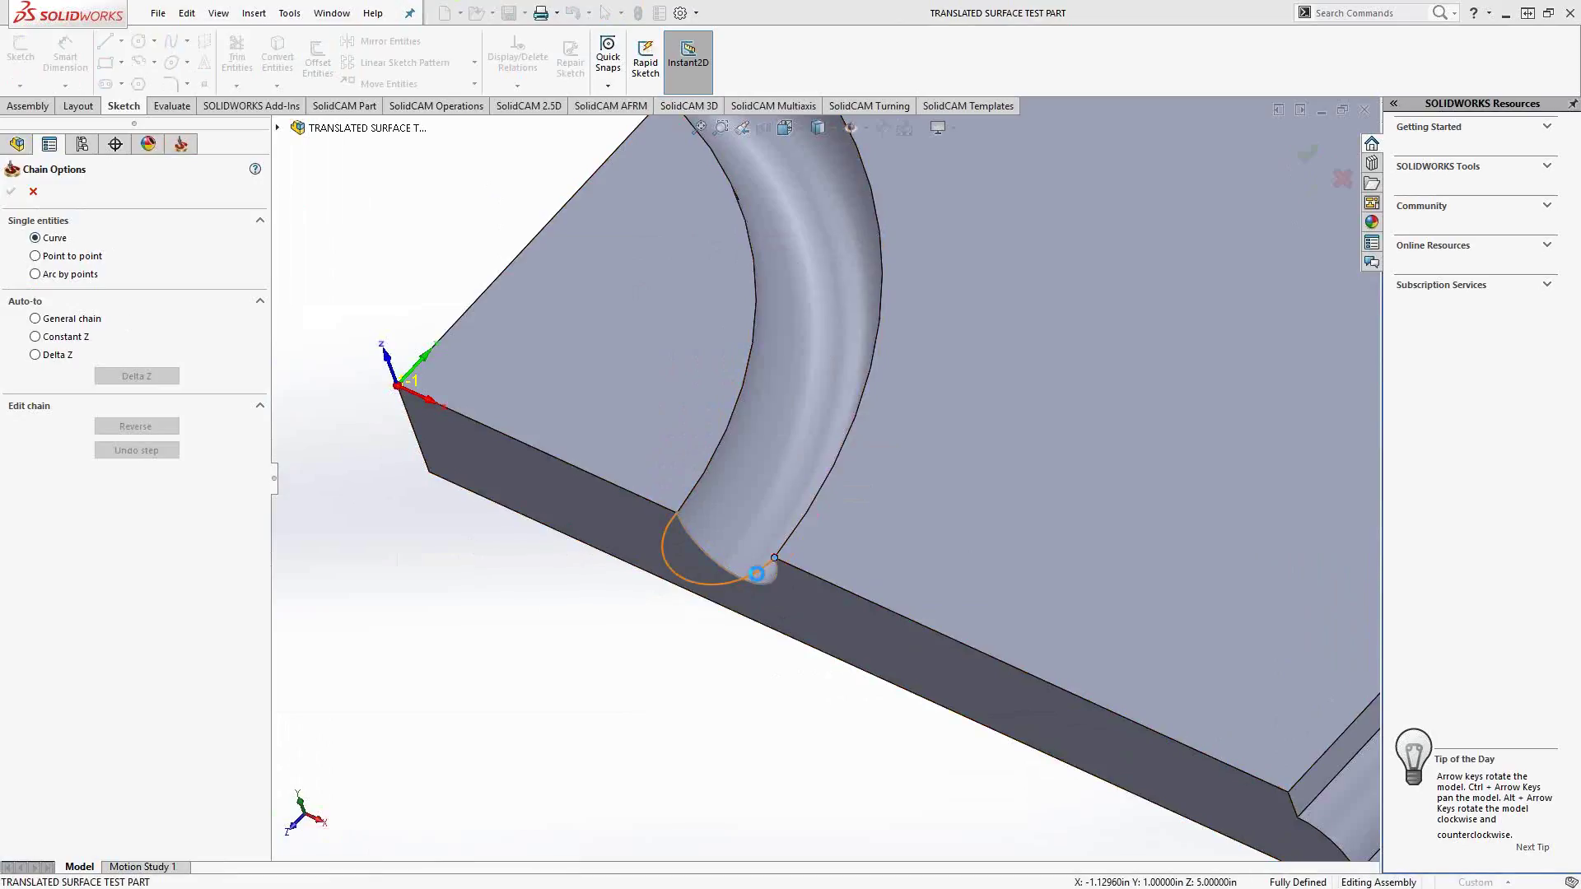
{"action": "left_click", "coordinate": [758, 575]}
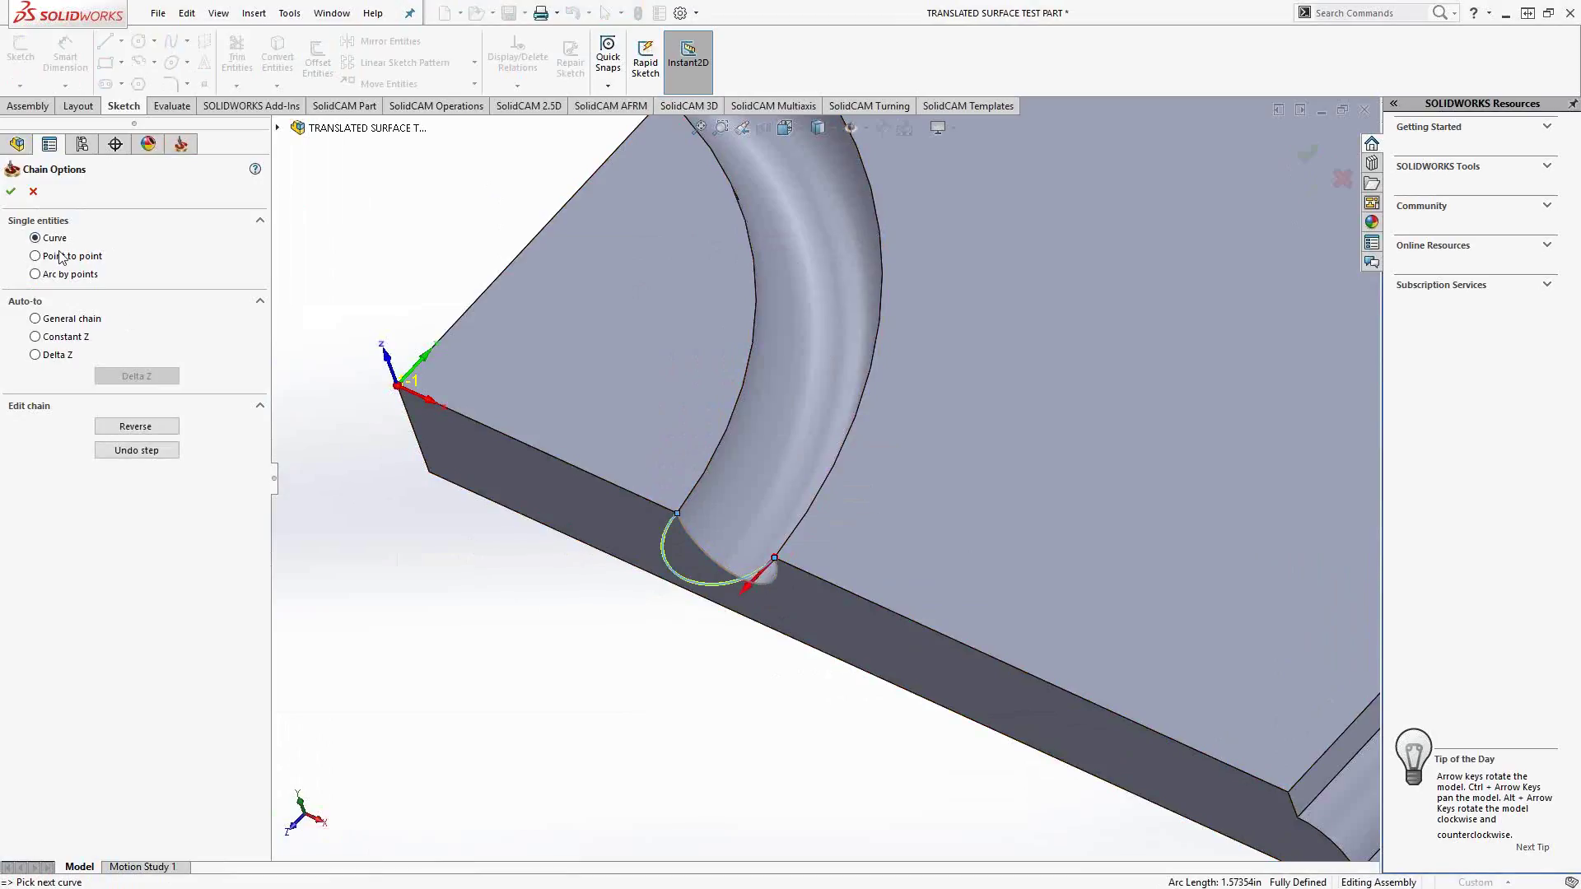
{"action": "left_click", "coordinate": [11, 191]}
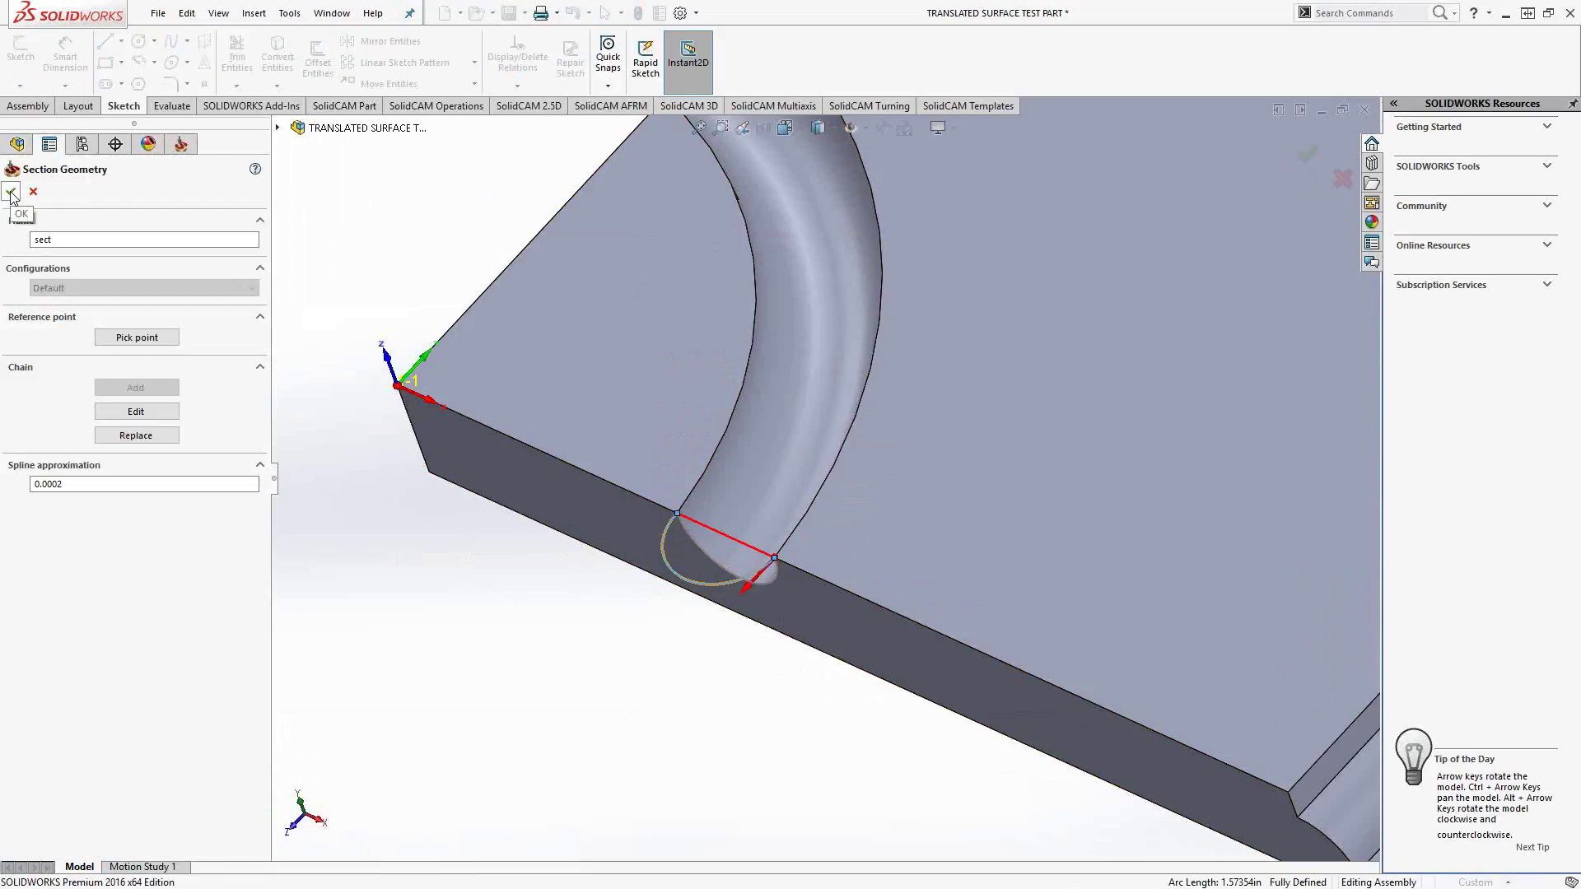
{"action": "left_click", "coordinate": [11, 192]}
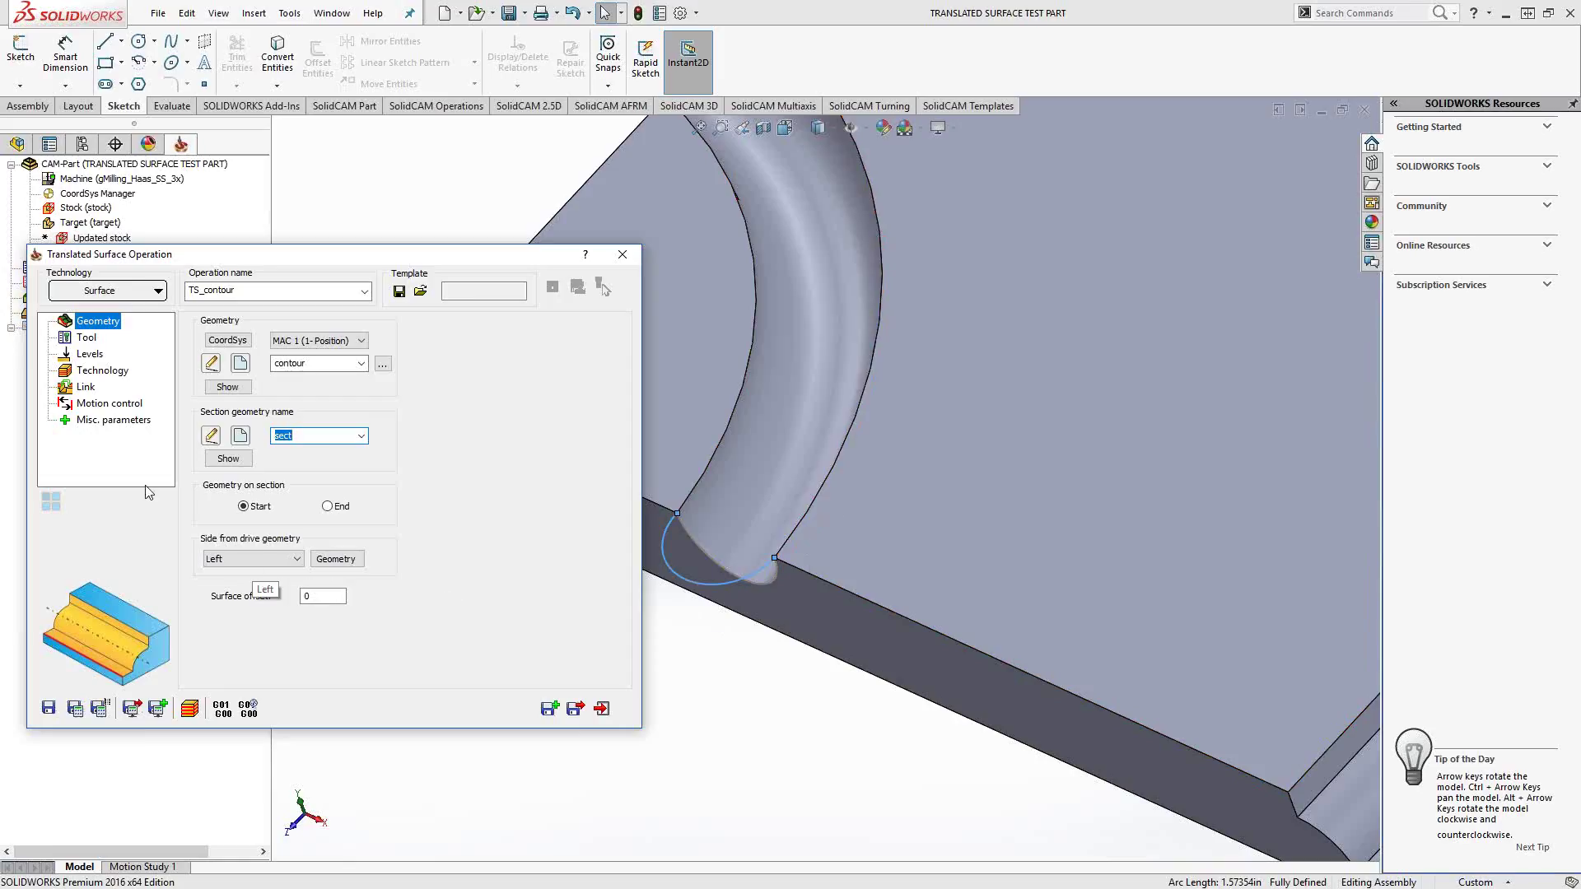
Assign tool 5, the 0.25" 4FL Ballnose, to the operation.
{"action": "left_click", "coordinate": [86, 338]}
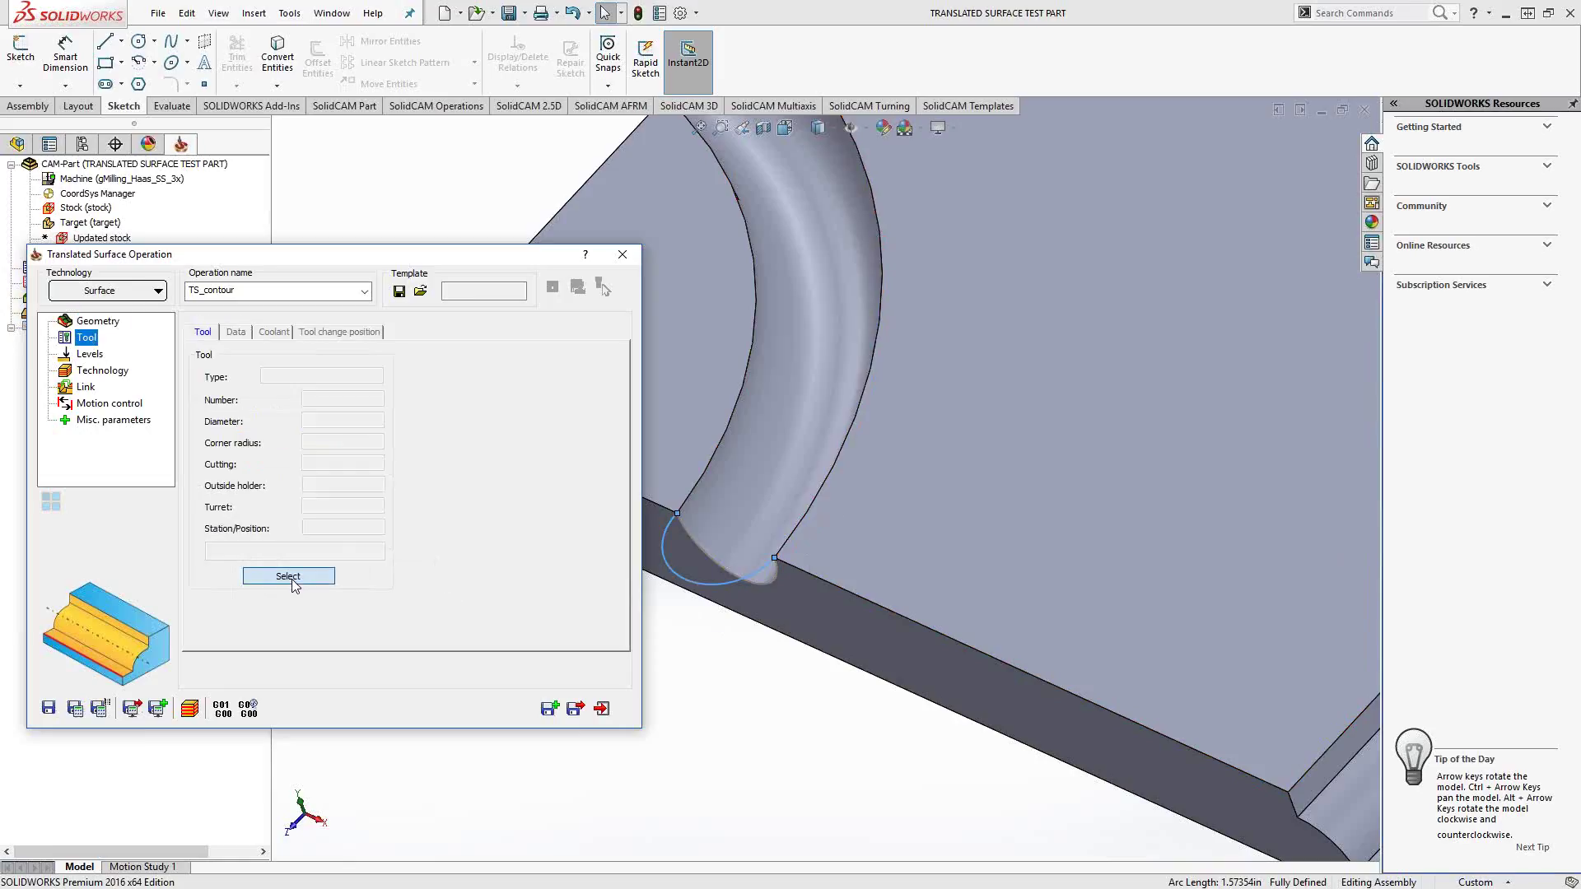
{"action": "left_click", "coordinate": [292, 579]}
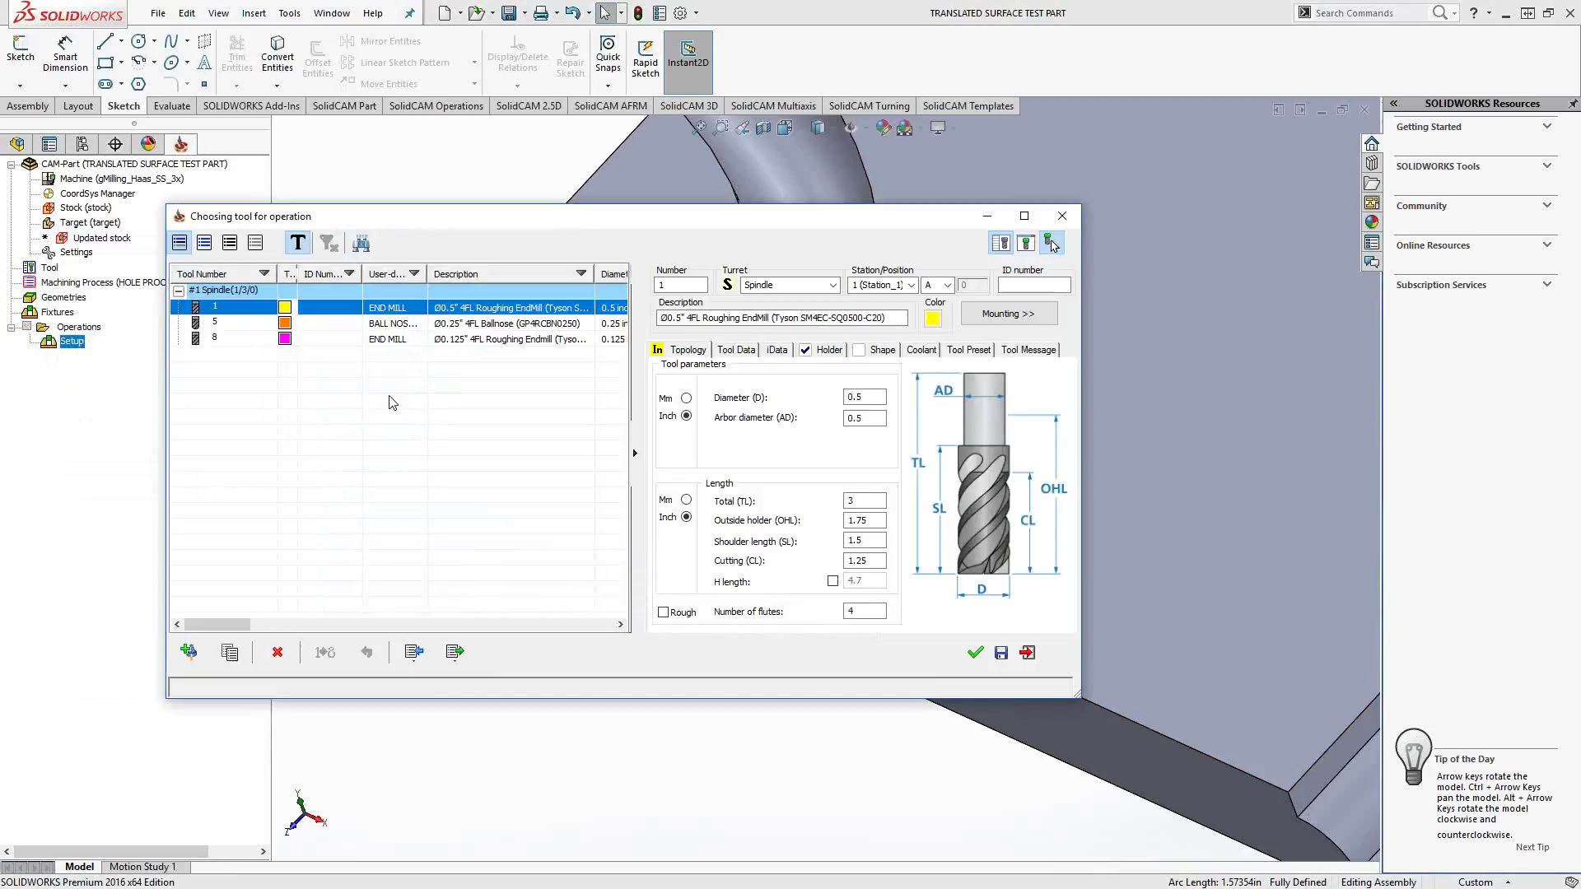
{"action": "left_click", "coordinate": [251, 323]}
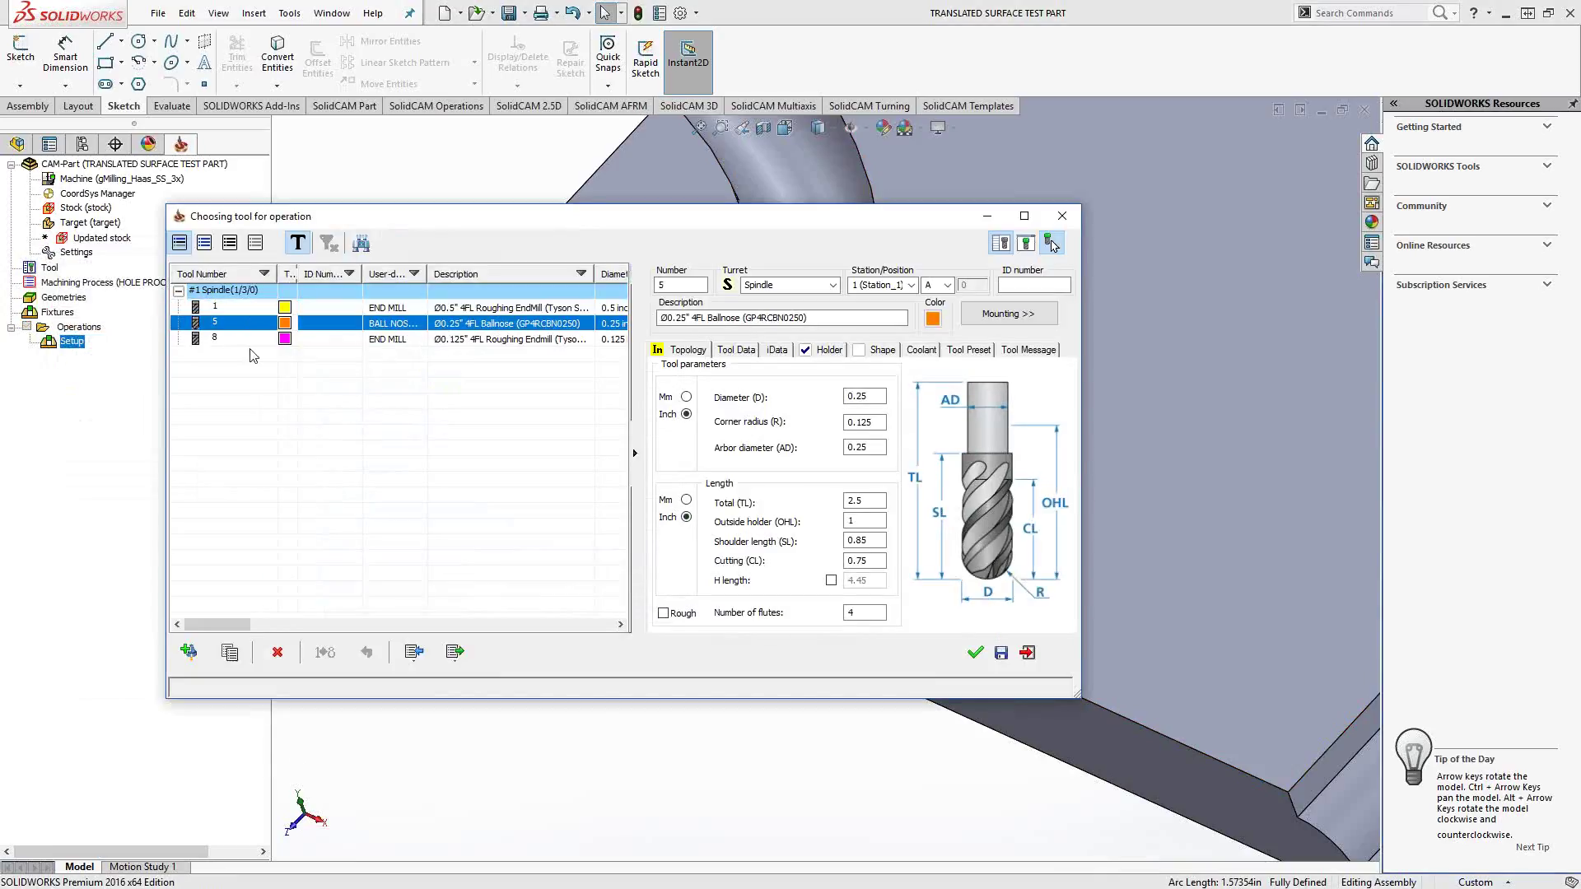
{"action": "left_click", "coordinate": [974, 654]}
Set the operation's upper milling level by picking the part's large top face.
{"action": "left_click", "coordinate": [86, 355]}
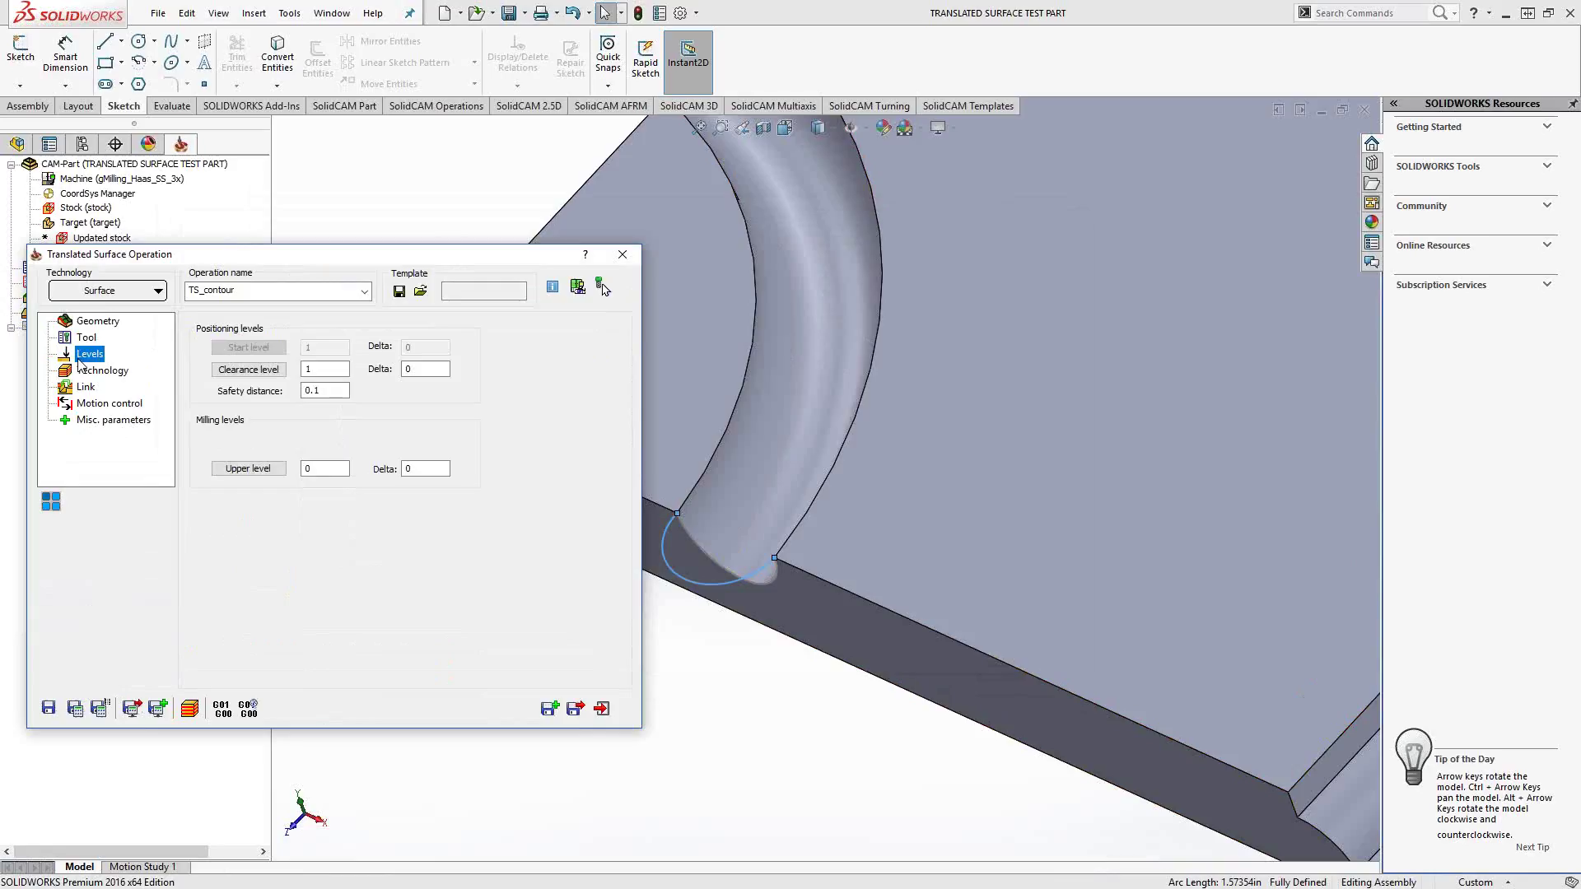
{"action": "left_click", "coordinate": [246, 466]}
{"action": "left_click", "coordinate": [951, 463]}
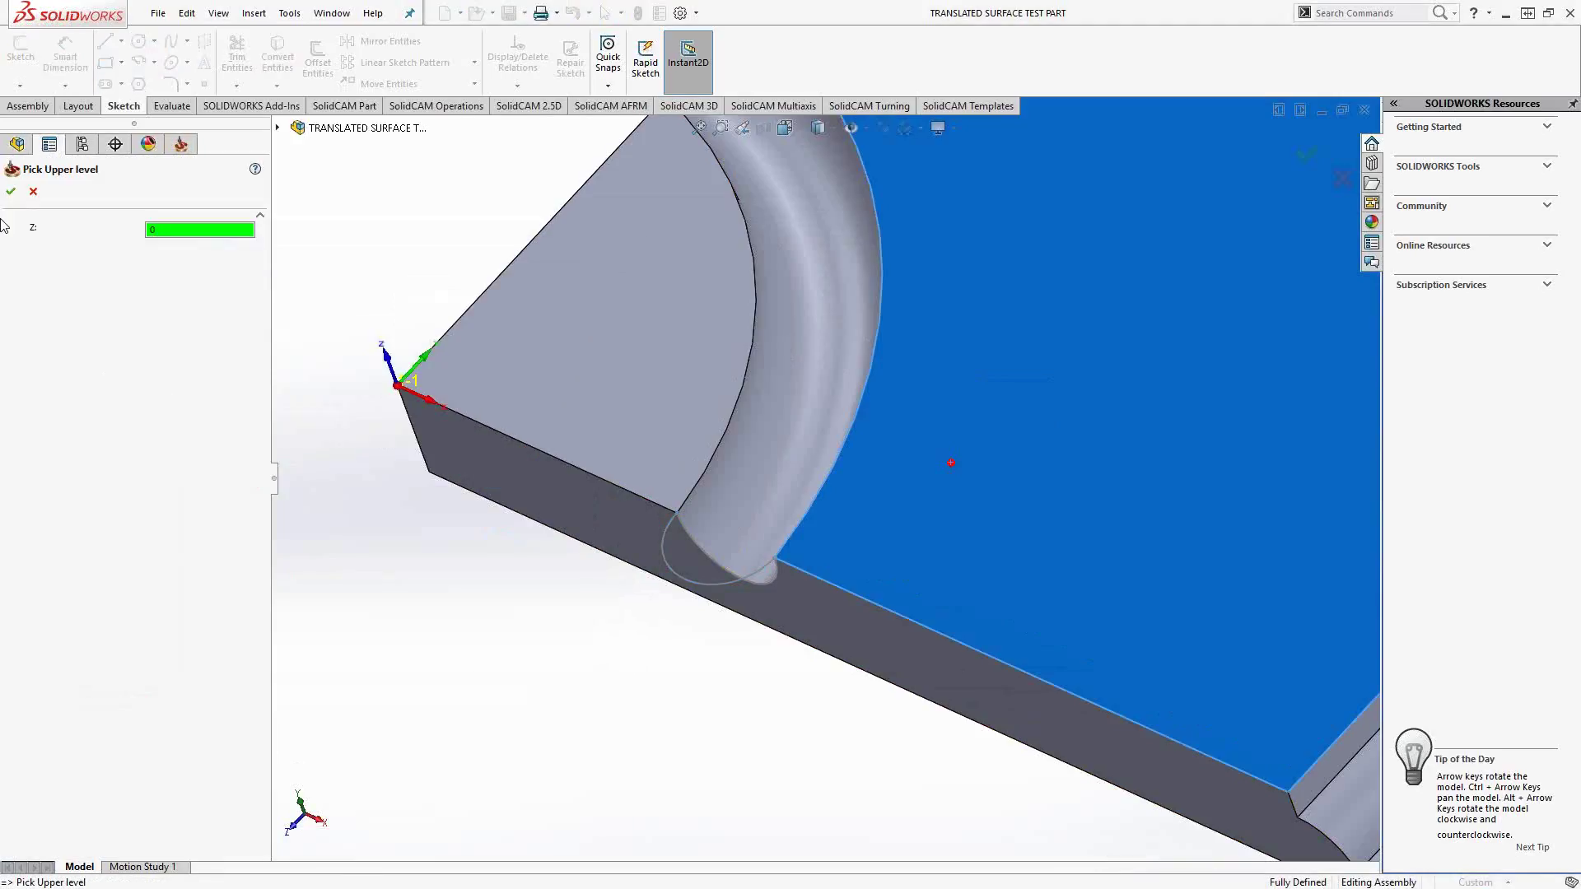
{"action": "left_click", "coordinate": [11, 191]}
Set the operation's lead-in to None, save and calculate the toolpath, and close the operation.
{"action": "left_click", "coordinate": [100, 370]}
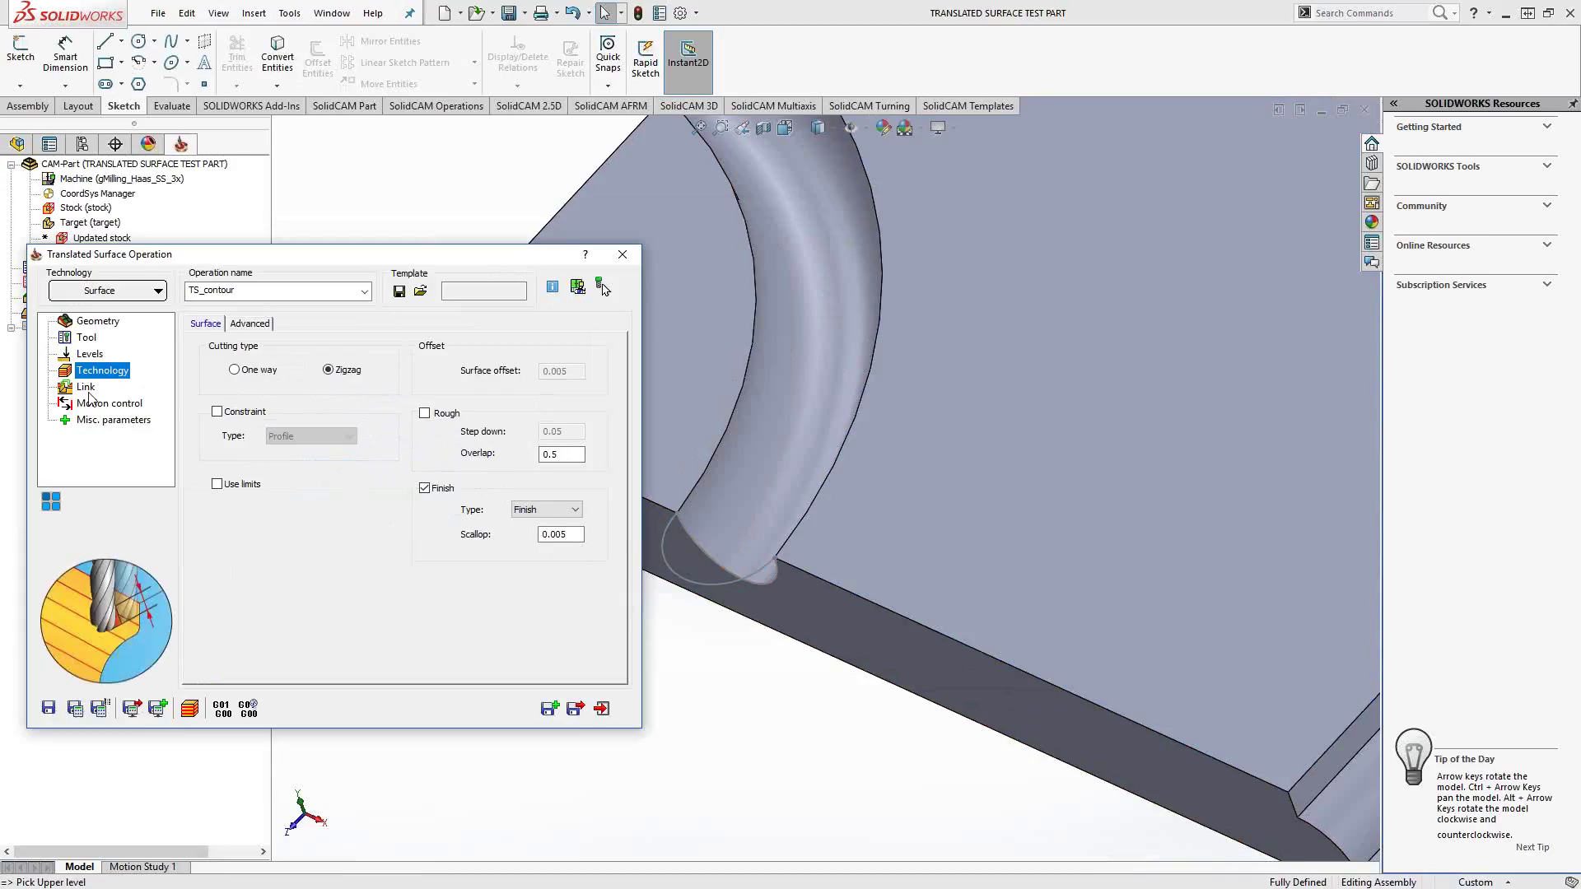
{"action": "left_click", "coordinate": [87, 388]}
{"action": "left_click", "coordinate": [328, 415]}
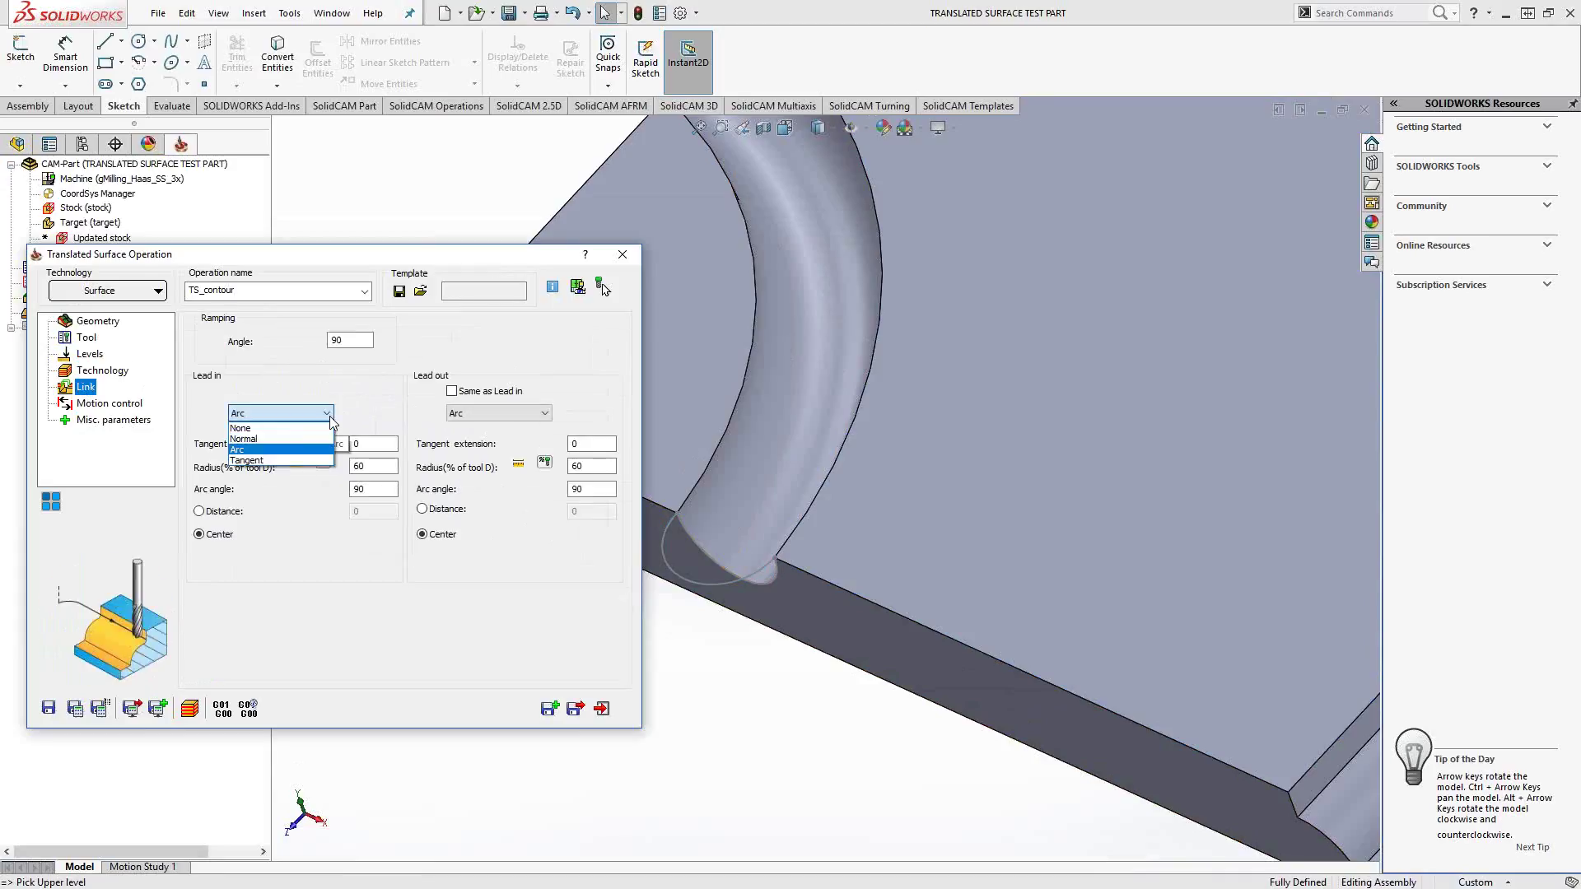
{"action": "left_click", "coordinate": [309, 427]}
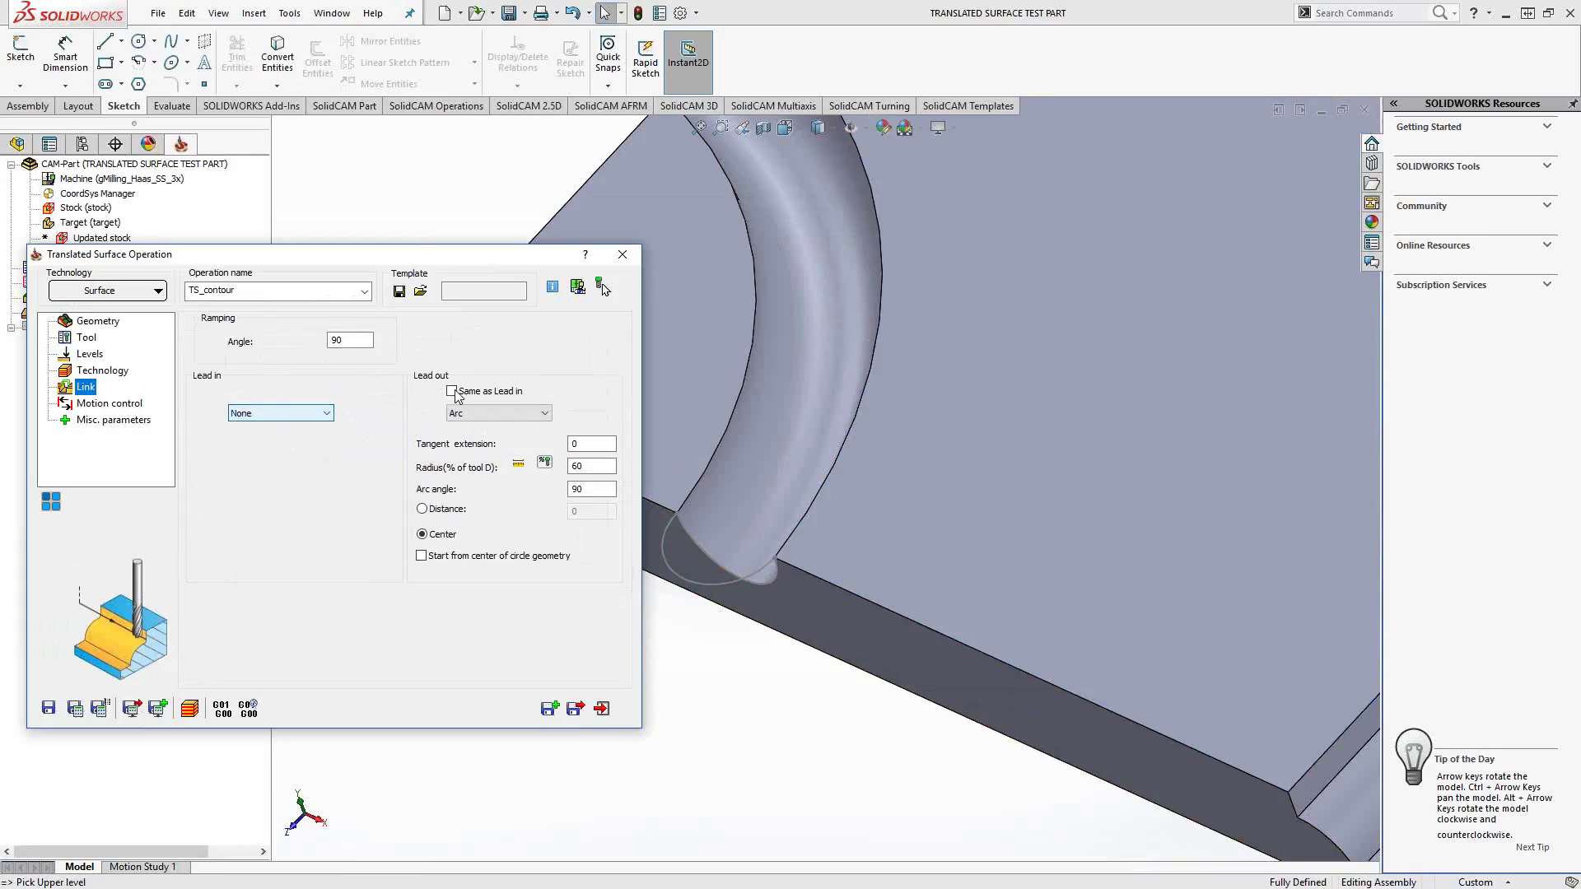
{"action": "left_click", "coordinate": [75, 708]}
{"action": "left_click", "coordinate": [620, 256]}
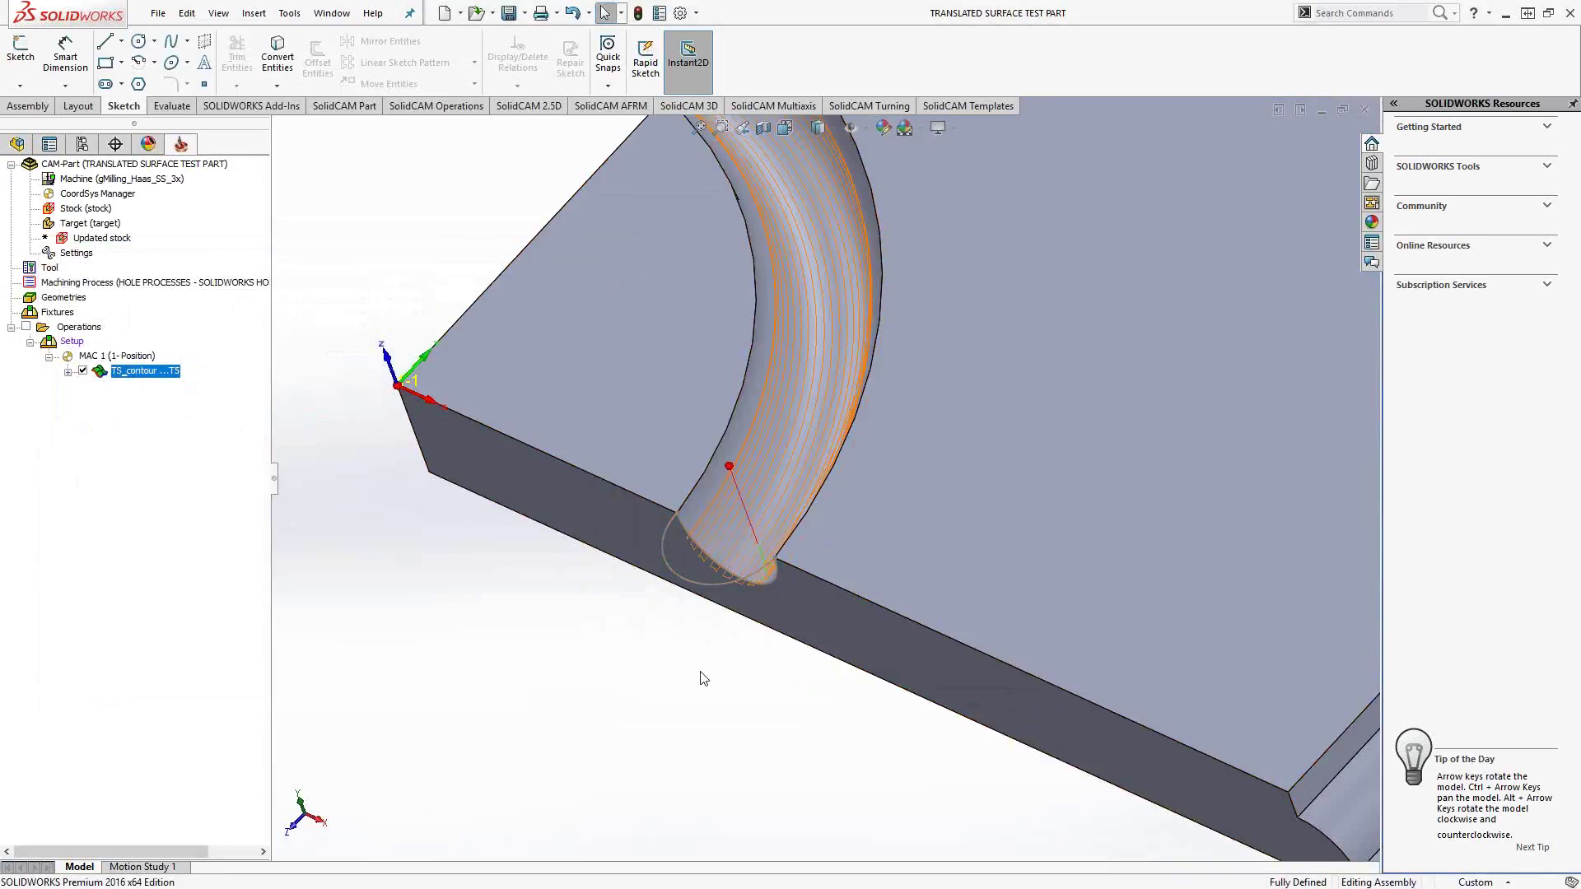
Examine the calculated toolpath in the curved groove and turn off the TS_contour toolpath display.
{"action": "middle_click_drag", "start_coordinate": [716, 655], "coordinate": [755, 550]}
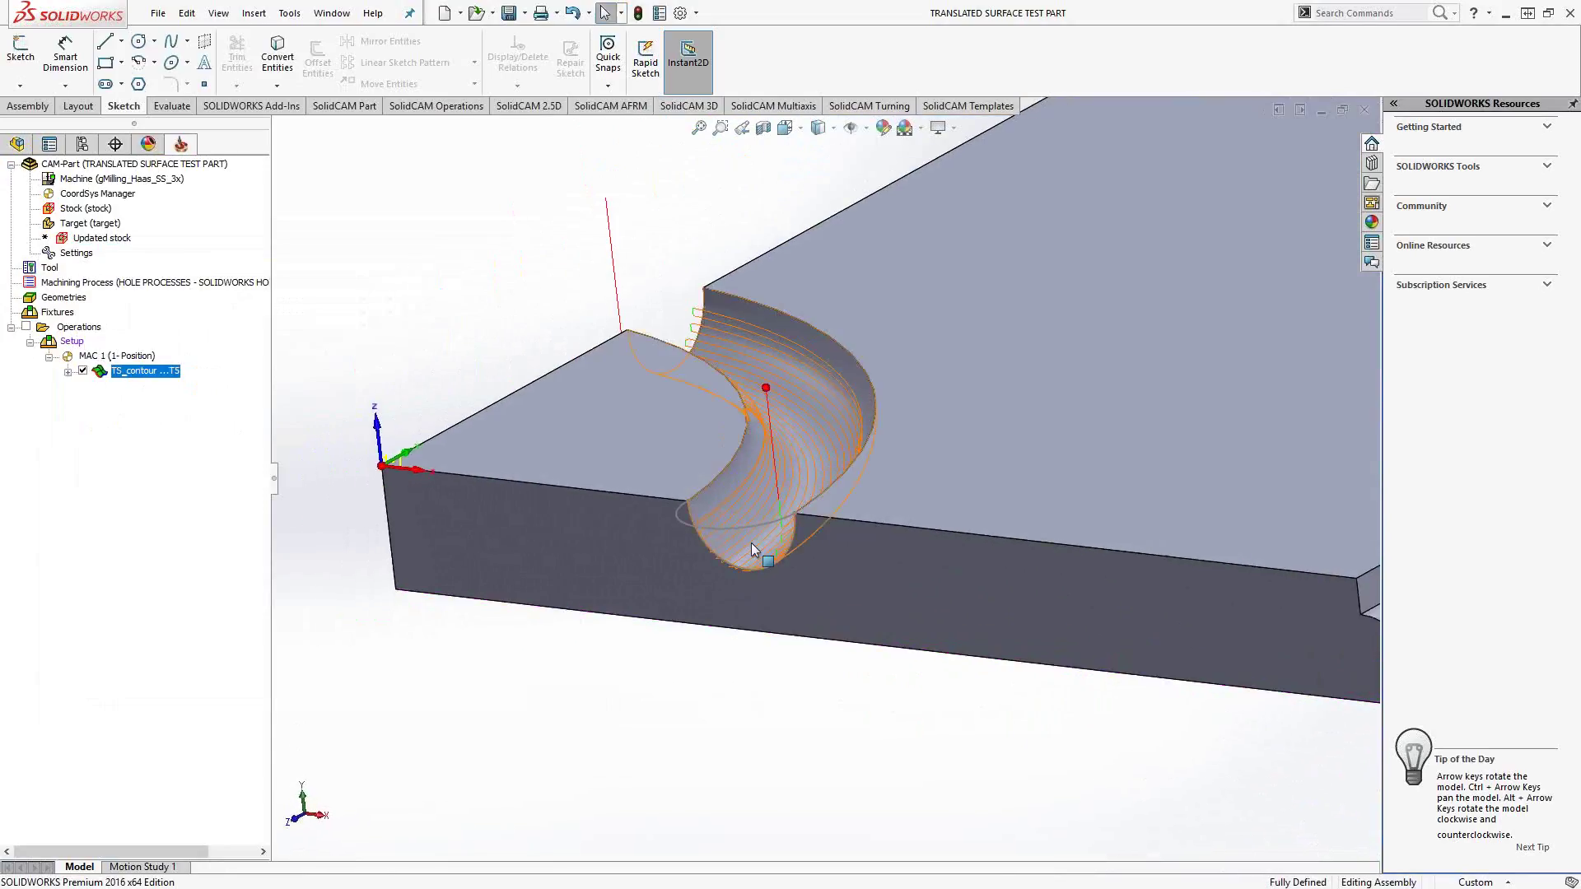
{"action": "left_click", "coordinate": [83, 371]}
{"action": "scroll", "coordinate": [1020, 456], "scroll_direction": "up", "scroll_amount": 3}
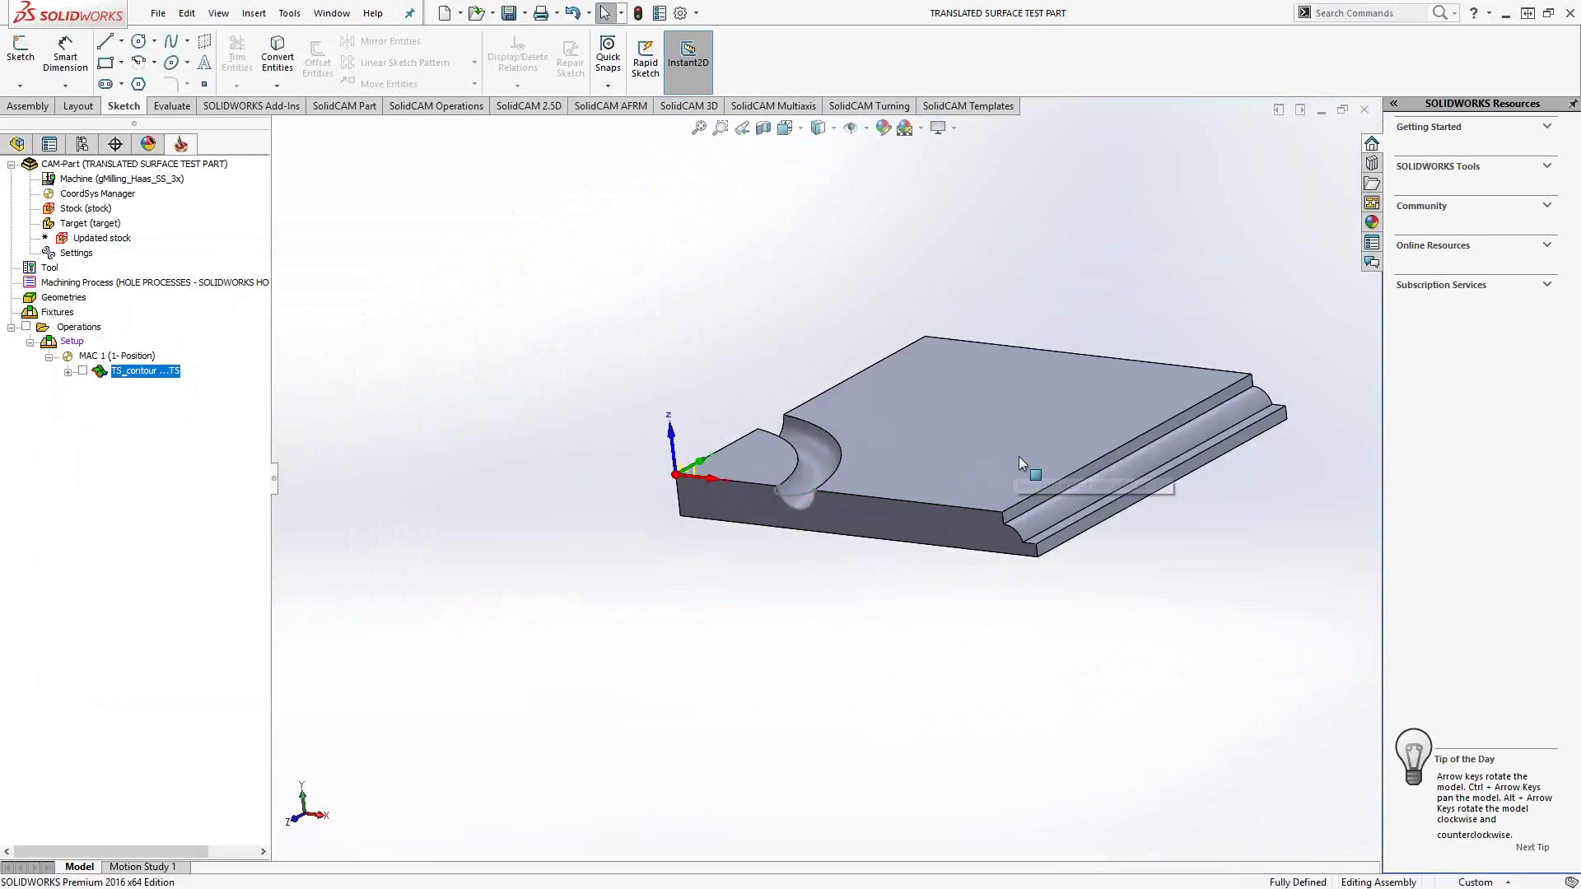
{"action": "scroll", "coordinate": [1062, 477], "scroll_direction": "down", "scroll_amount": 3}
{"action": "middle_click_drag", "start_coordinate": [1100, 469], "coordinate": [970, 476]}
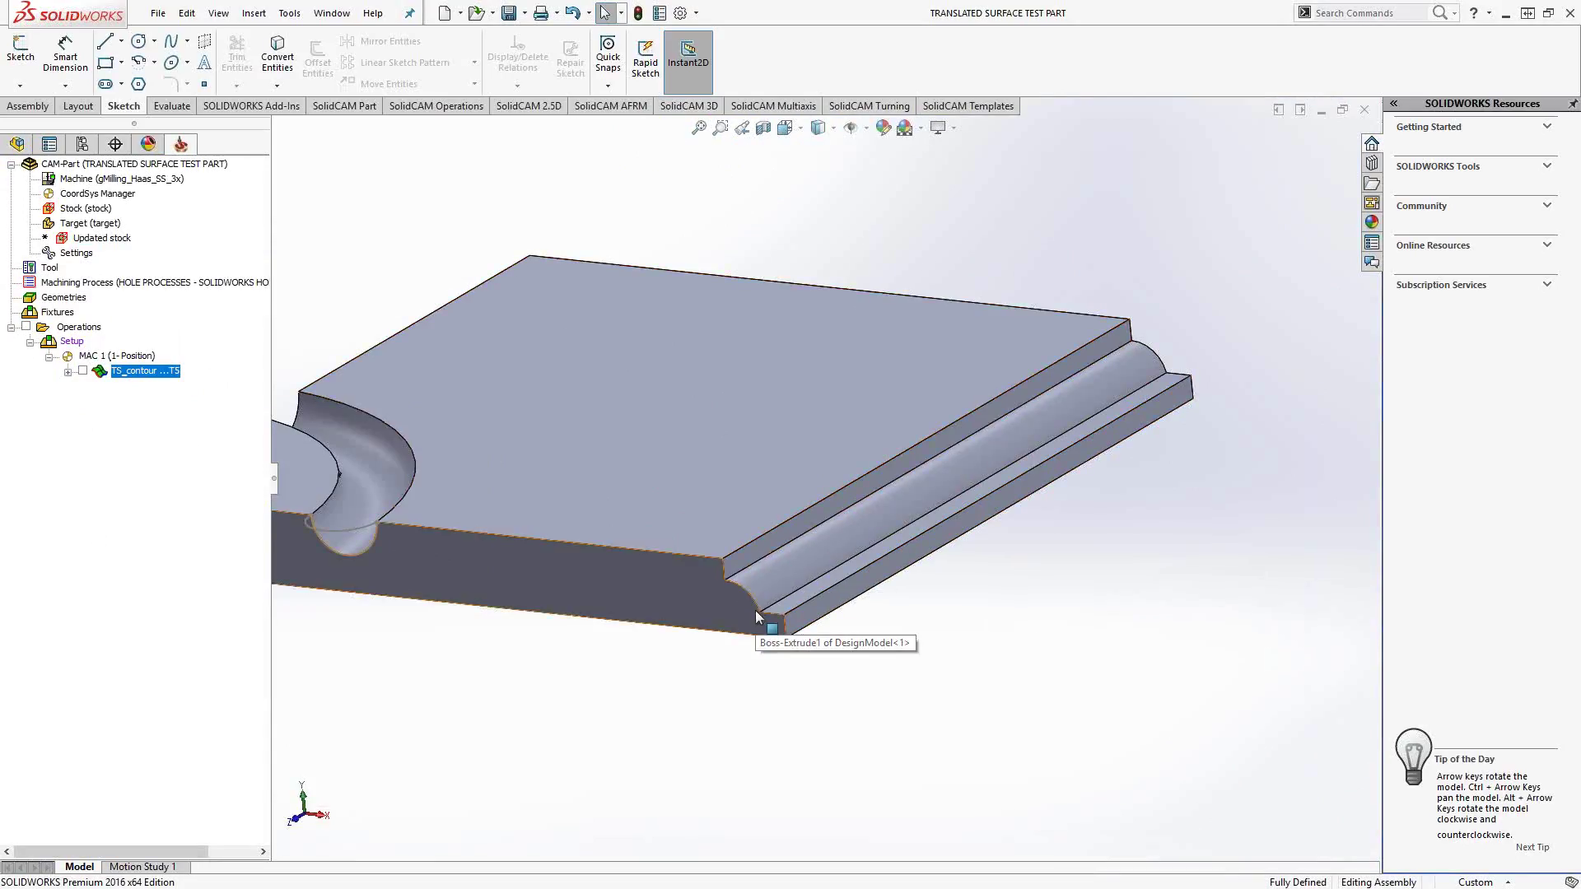
Edit the DesignModel component in the assembly and start a sketch on its front face.
{"action": "left_click", "coordinate": [17, 144]}
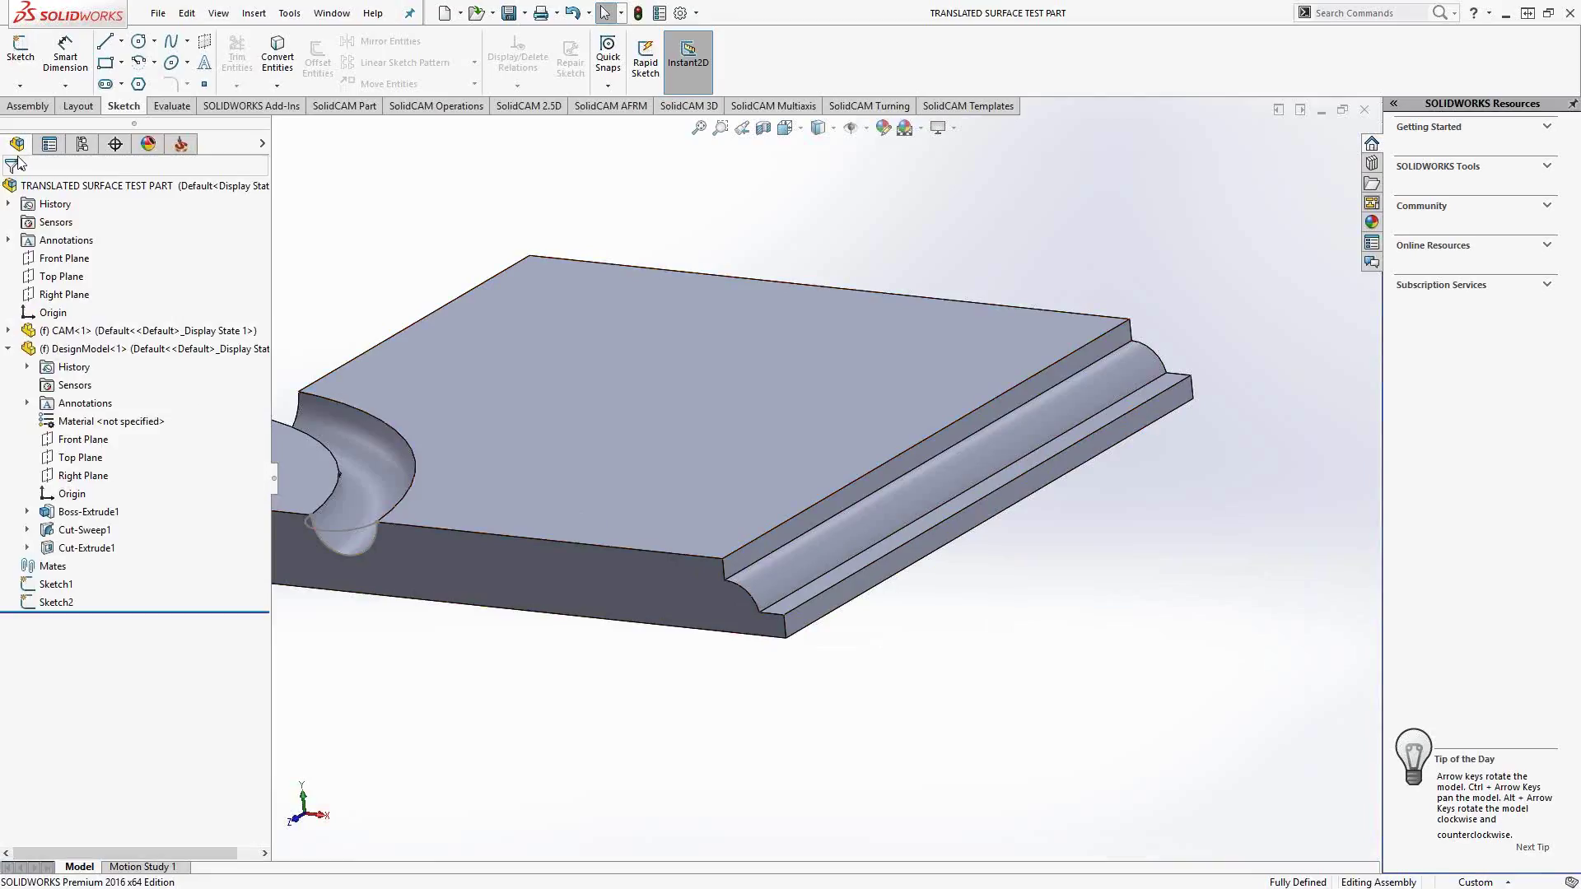
{"action": "right_click", "coordinate": [66, 354]}
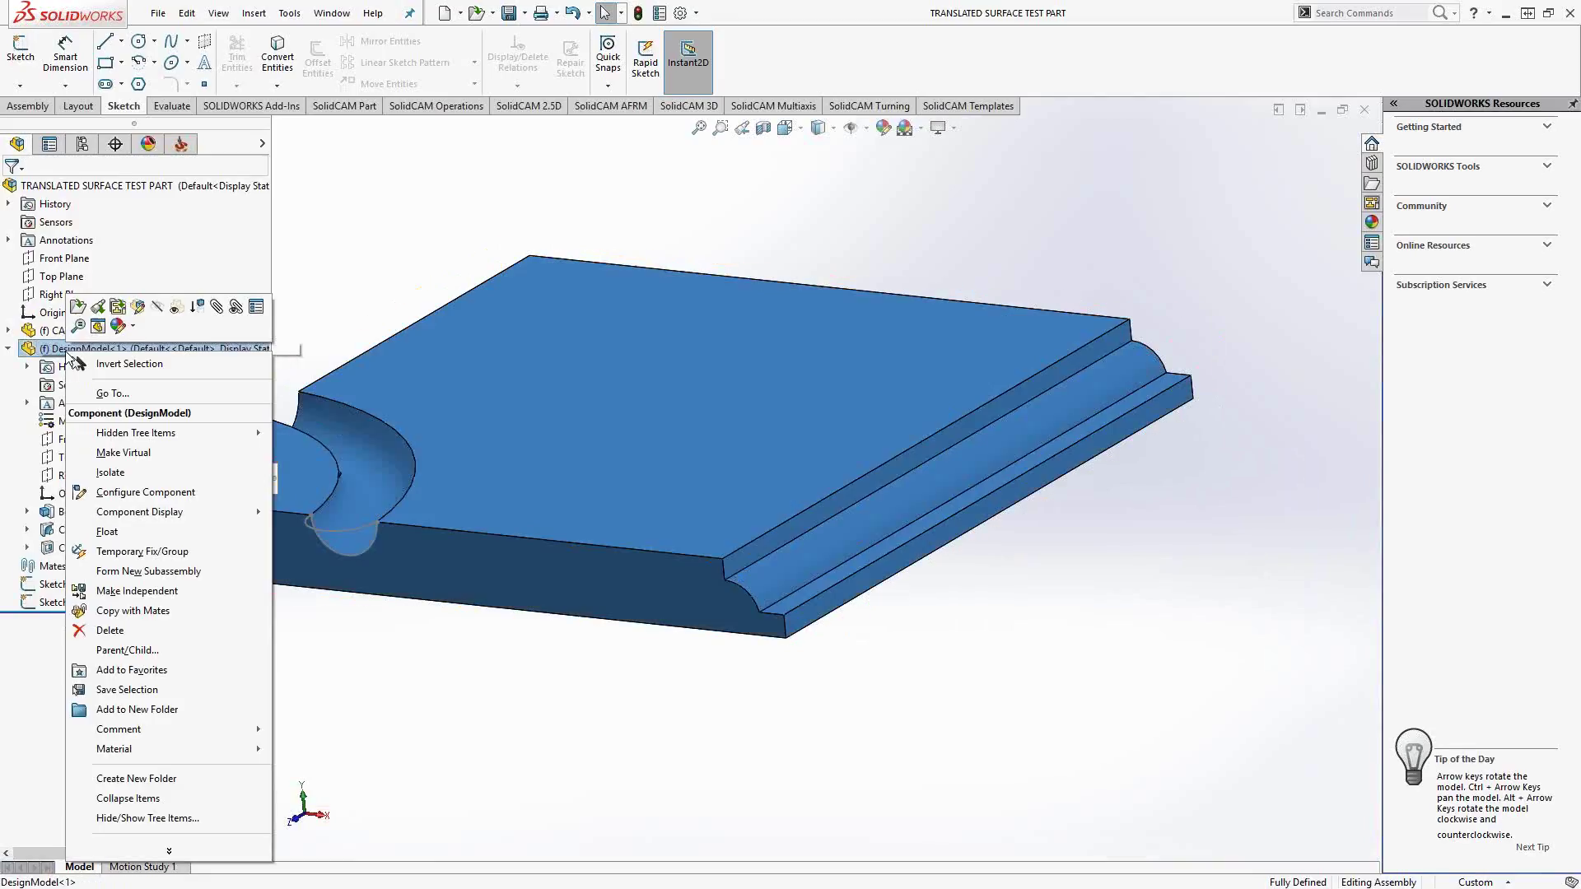
{"action": "left_click", "coordinate": [147, 320]}
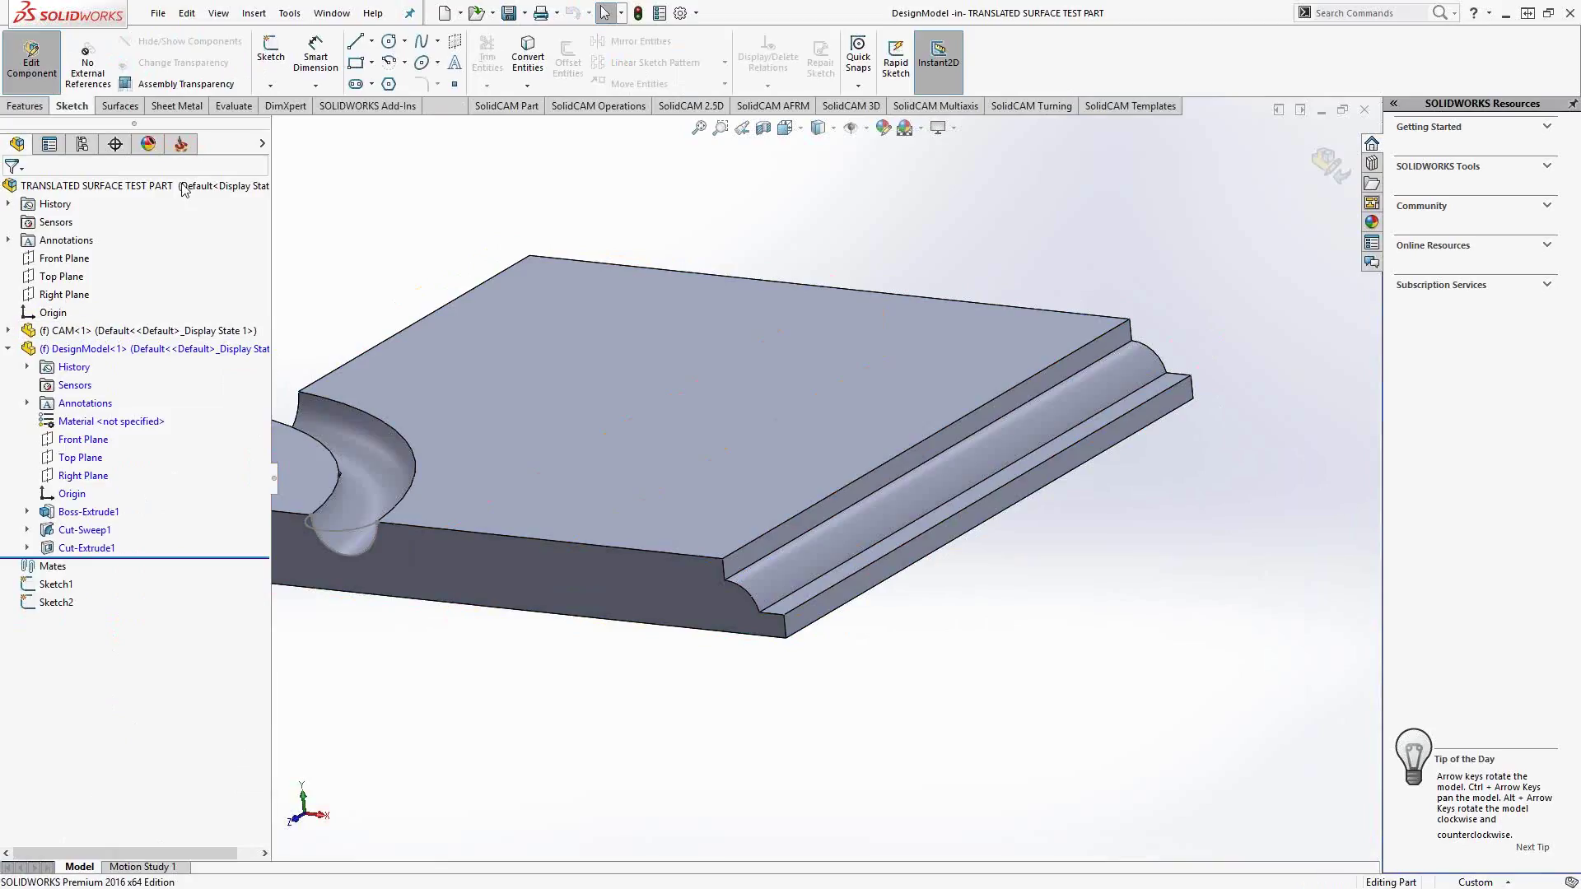
{"action": "left_click", "coordinate": [270, 56]}
{"action": "left_click", "coordinate": [656, 591]}
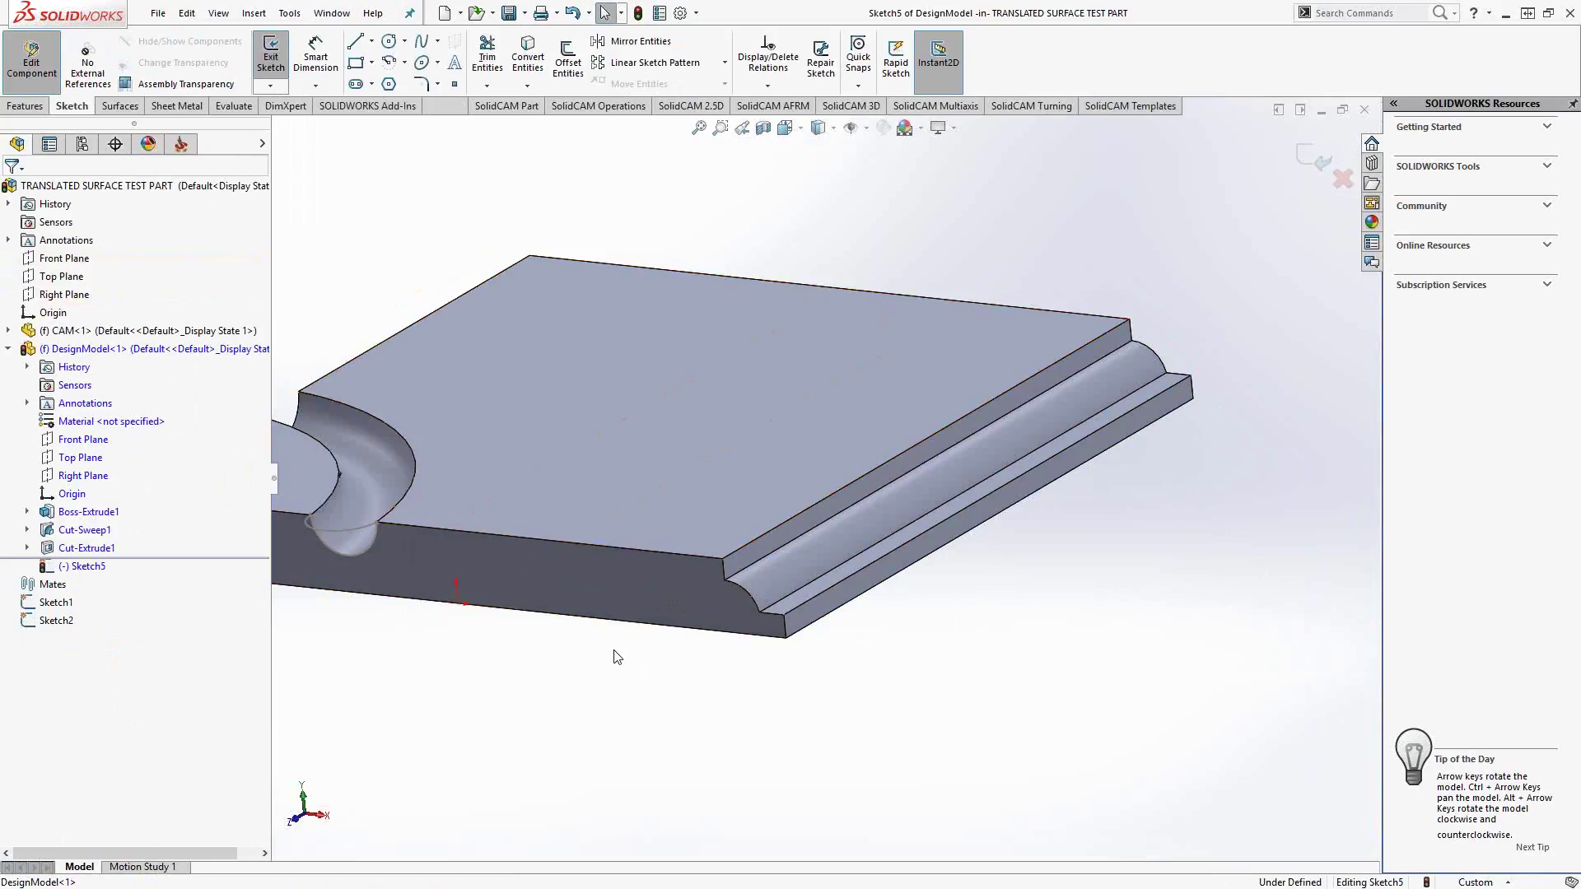
Convert the front-face profile edges of the stepped side, the short vertical edge, the arc and the lower ledge edge, into sketch entities.
{"action": "left_click", "coordinate": [528, 58]}
{"action": "scroll", "coordinate": [766, 526], "scroll_direction": "down", "scroll_amount": 5}
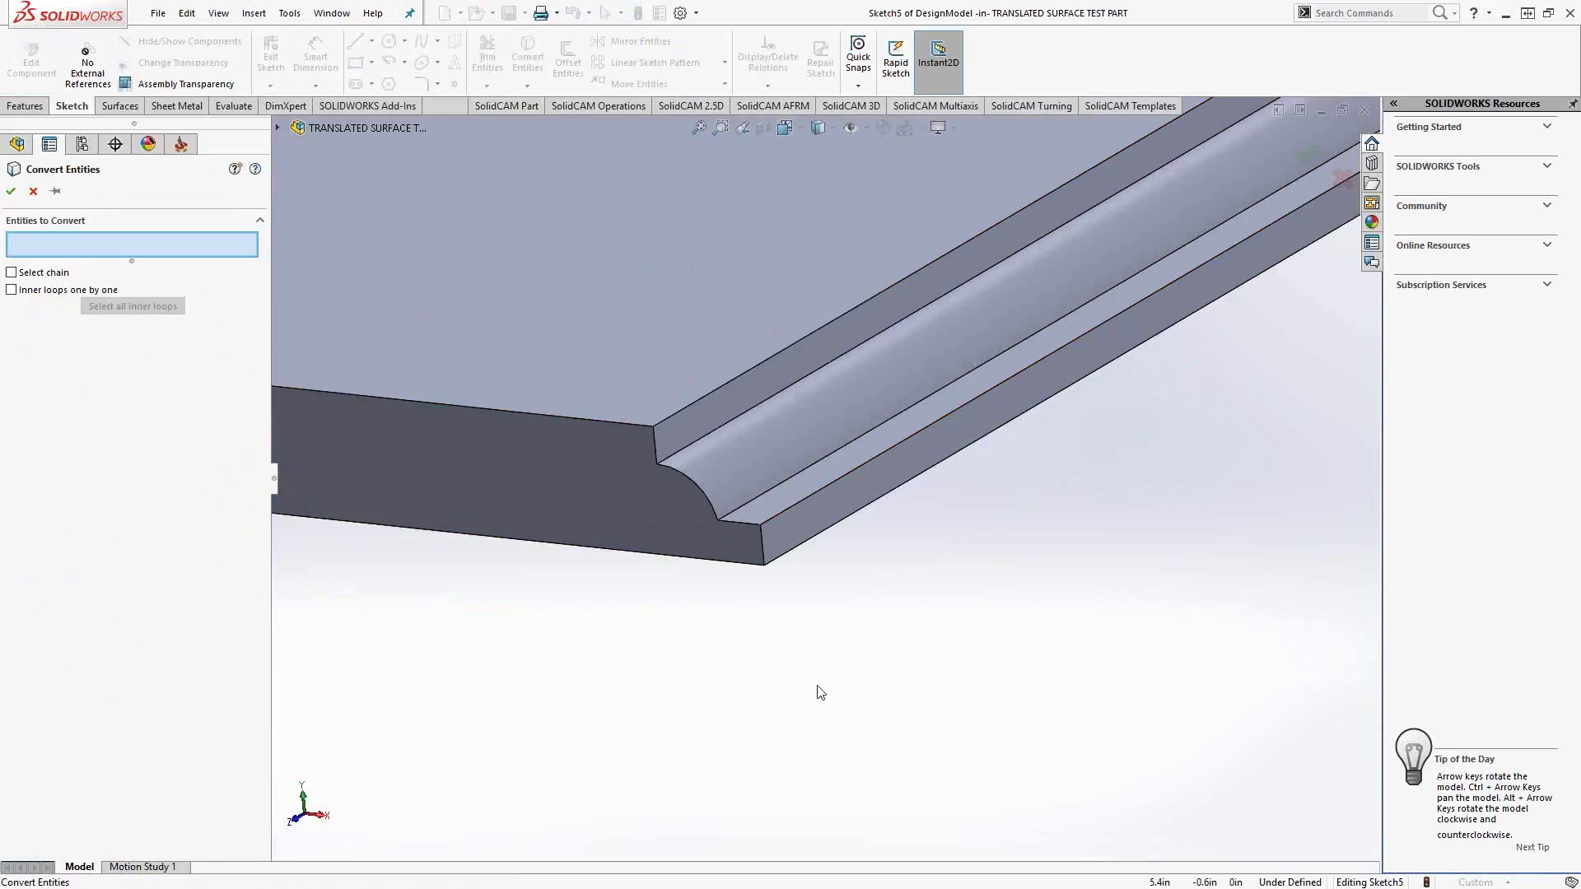
{"action": "left_click", "coordinate": [582, 376]}
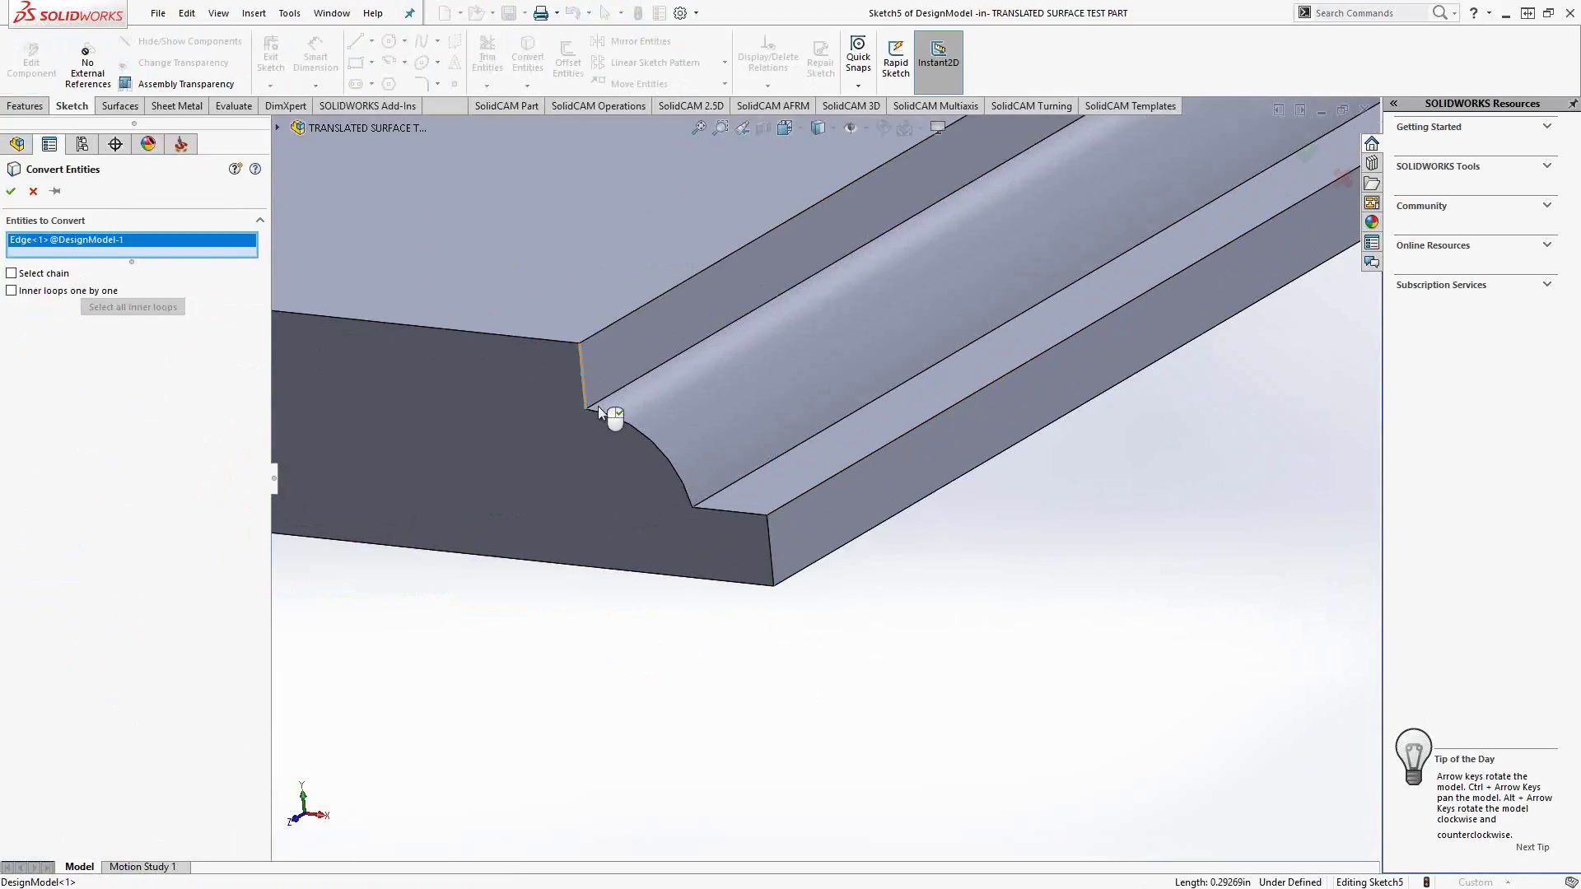
{"action": "left_click", "coordinate": [610, 416]}
{"action": "left_click", "coordinate": [724, 514]}
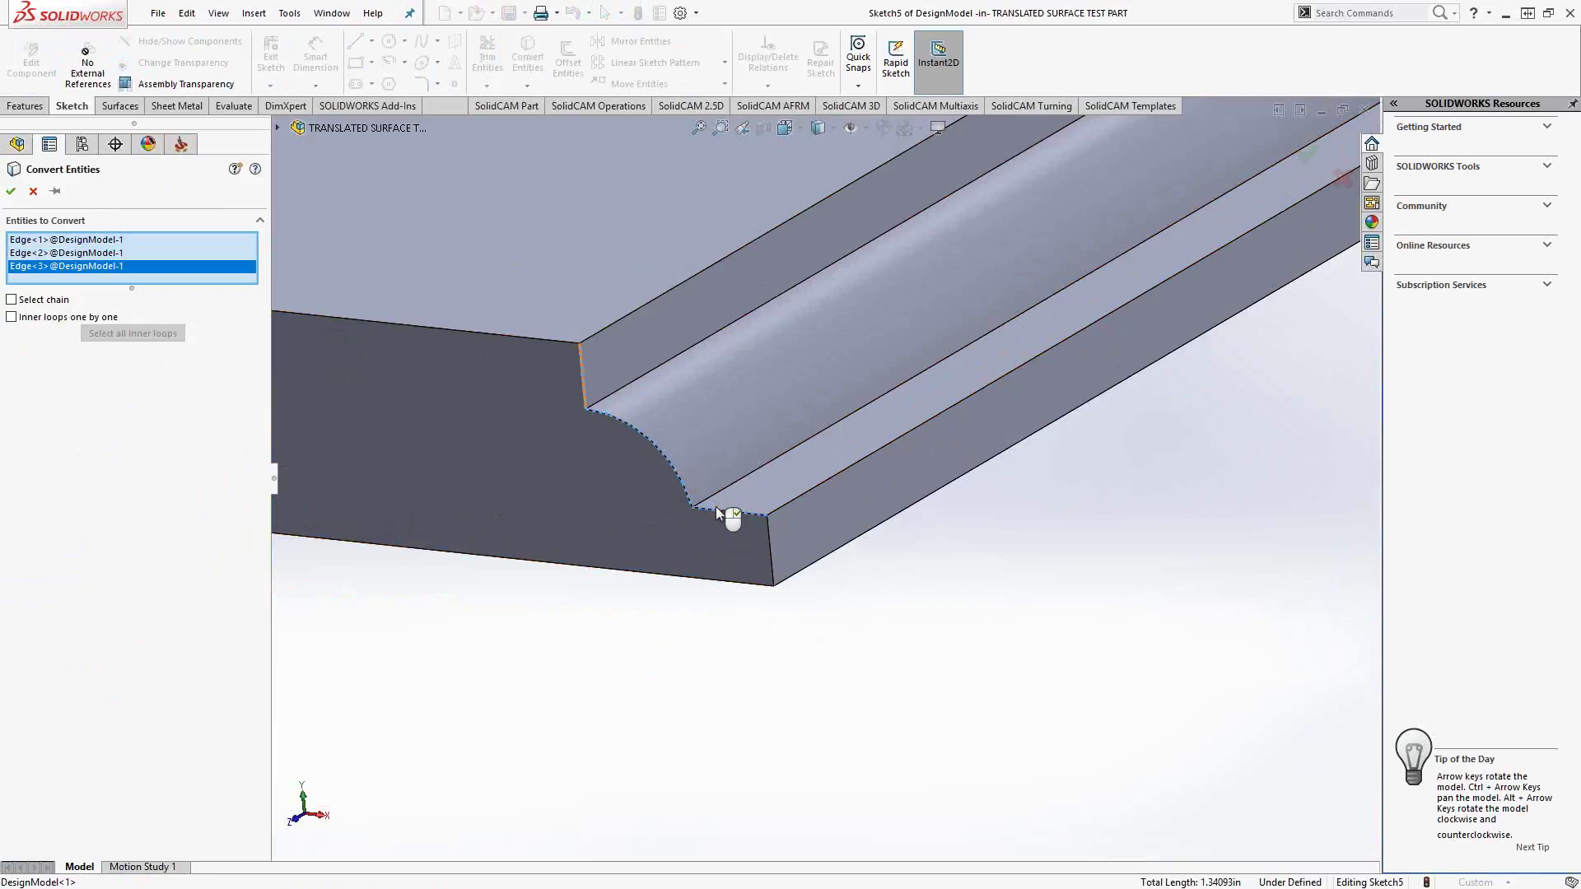
{"action": "left_click", "coordinate": [11, 191]}
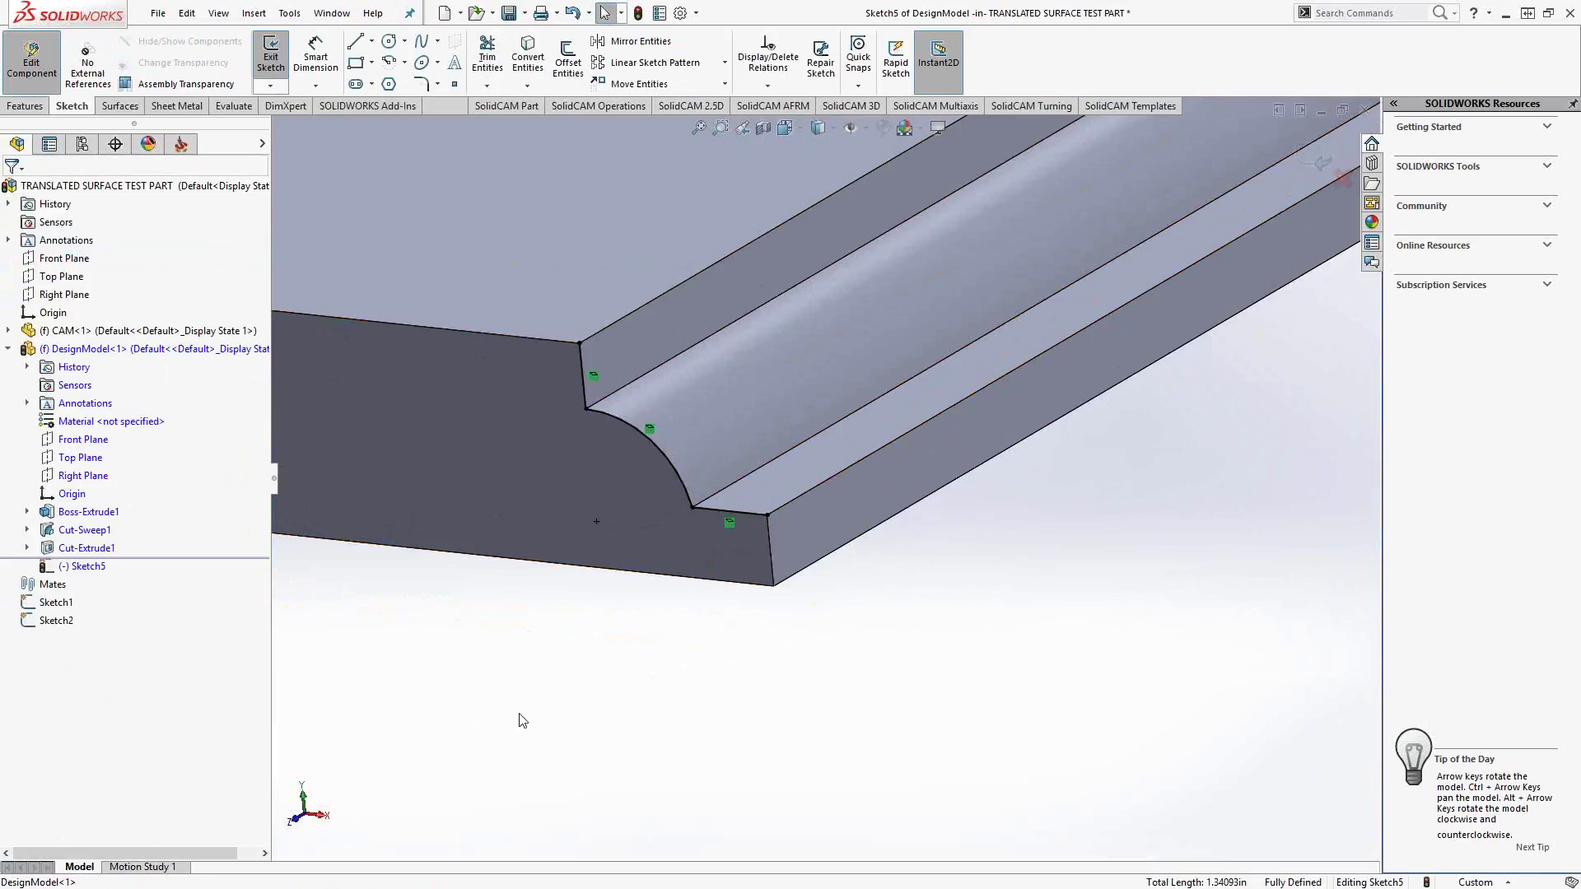
Copy the converted line-arc-line profile and exit the sketch.
{"action": "left_click_drag", "start_coordinate": [438, 316], "coordinate": [495, 324]}
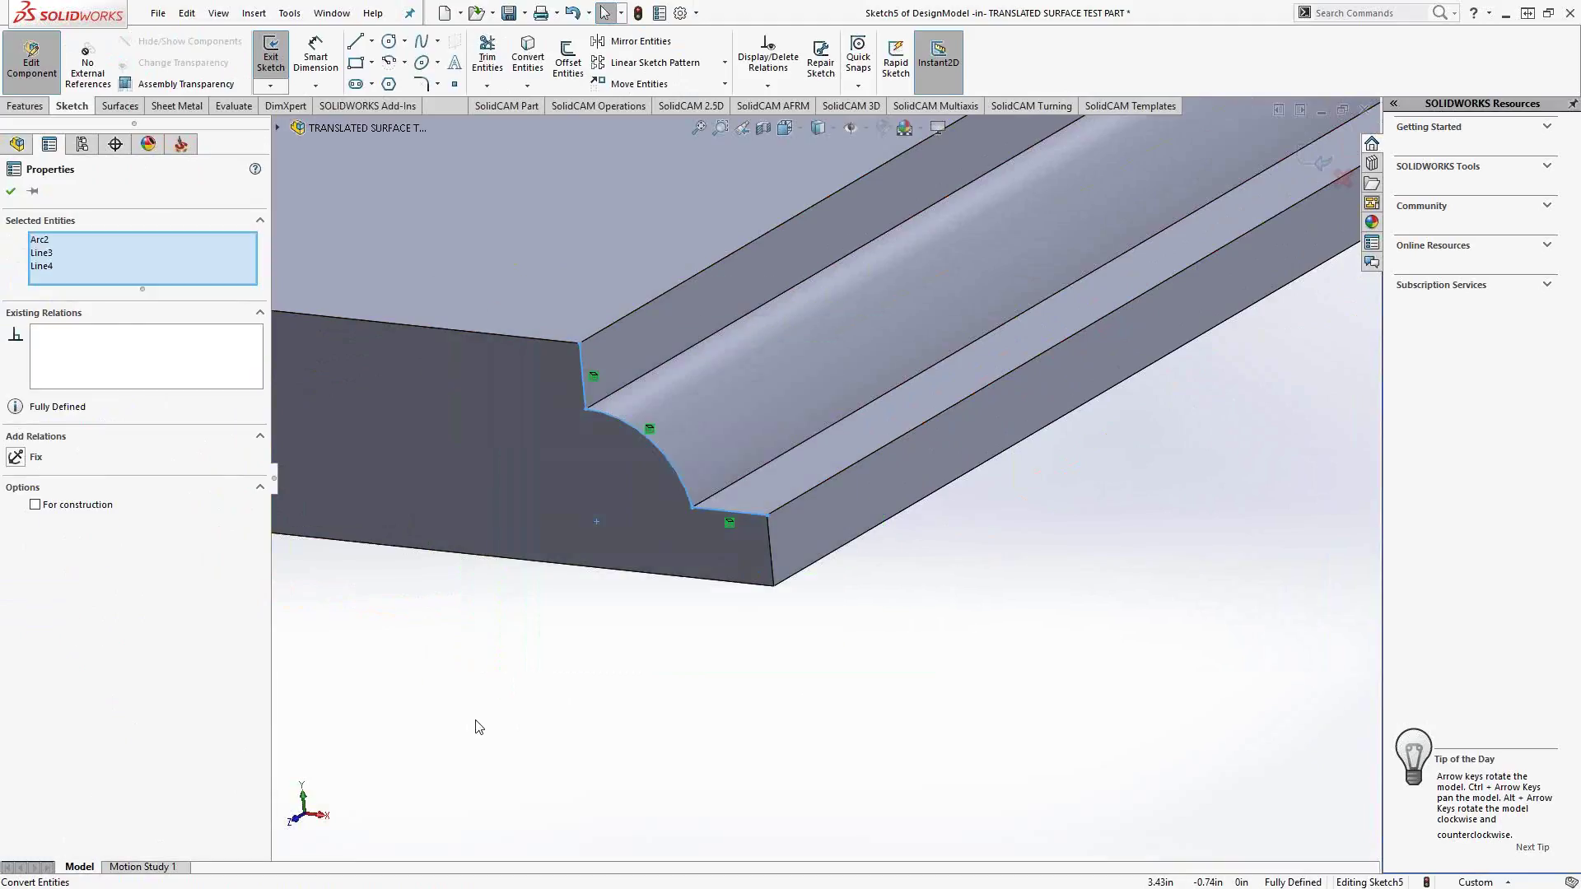
{"action": "left_click", "coordinate": [11, 192]}
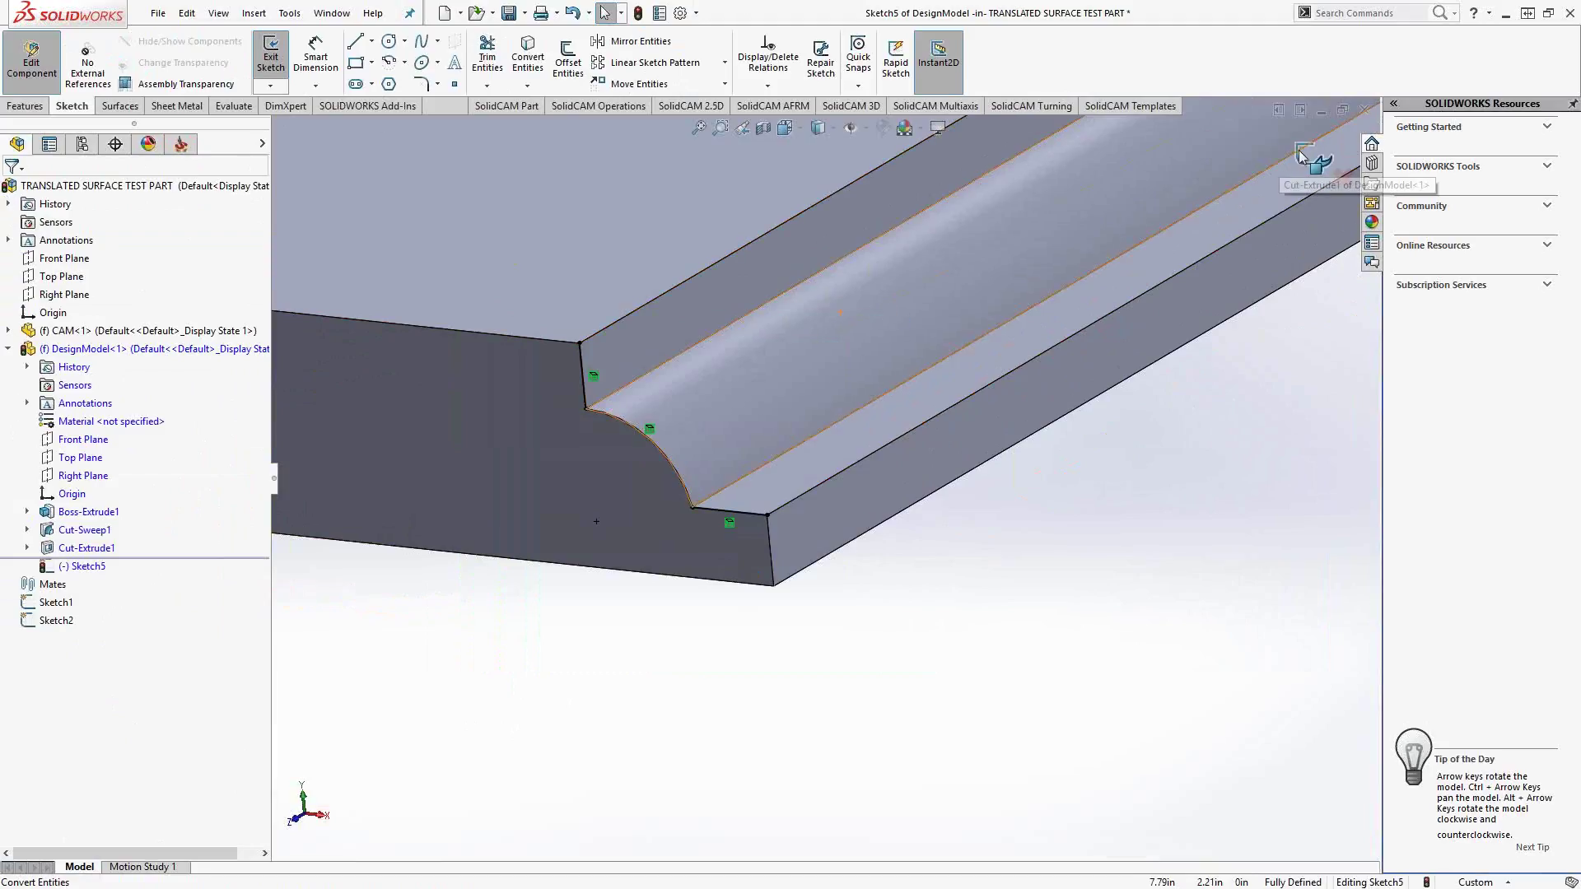
{"action": "left_click", "coordinate": [1319, 163]}
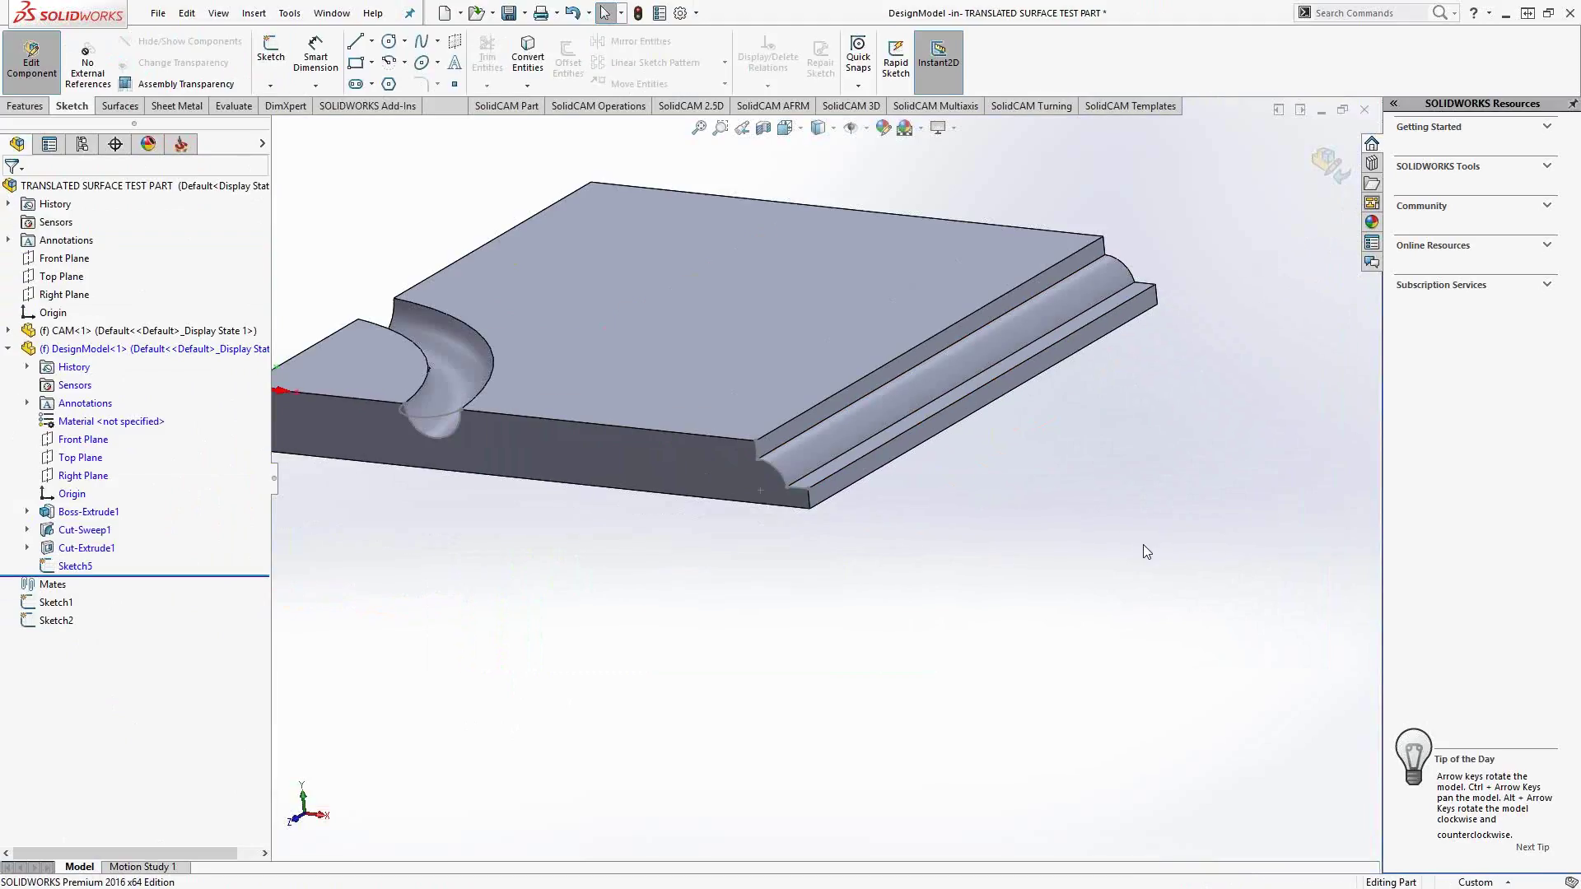
Start a sketch on the part's large top face and paste the copied profile into it.
{"action": "left_click", "coordinate": [272, 56]}
{"action": "left_click", "coordinate": [736, 359]}
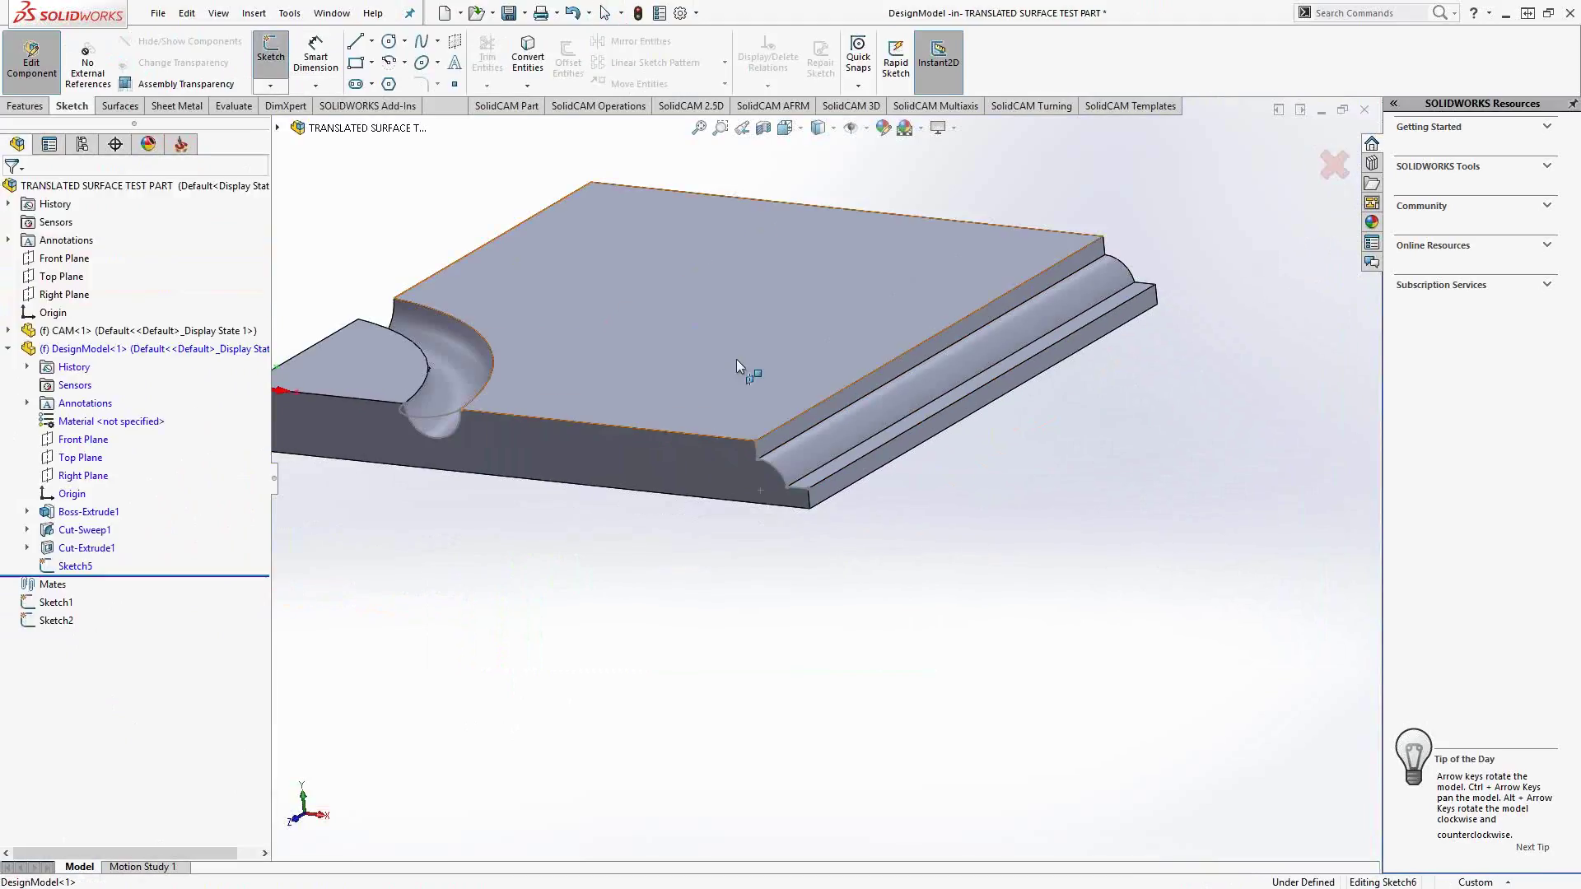
{"action": "scroll", "coordinate": [832, 465], "scroll_direction": "down", "scroll_amount": 2}
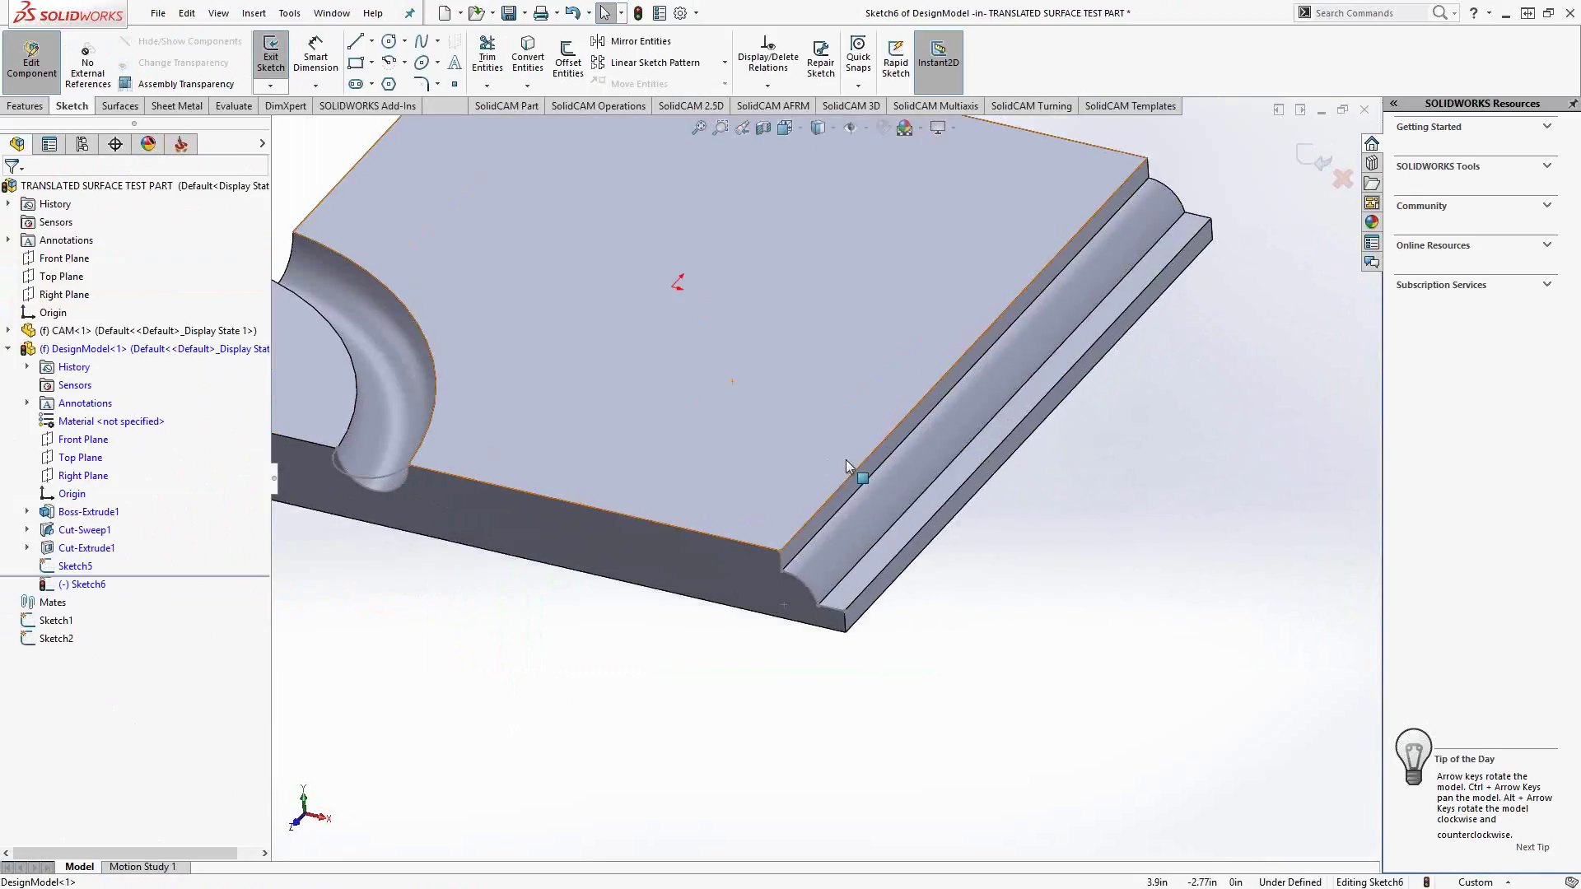
{"action": "key", "text": "ctrl+v"}
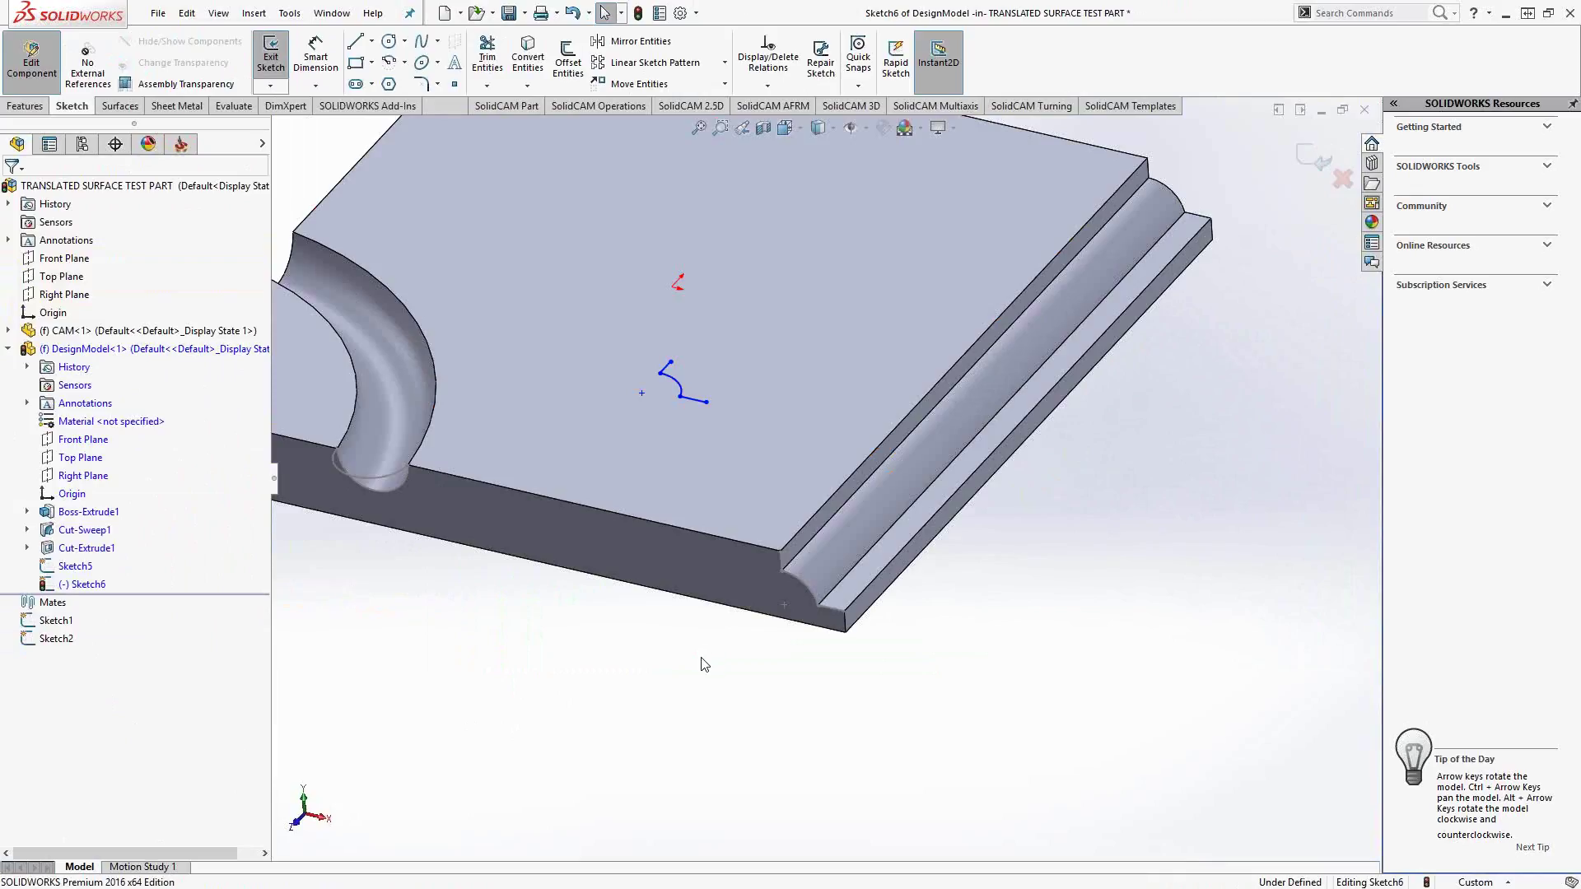
{"action": "scroll", "coordinate": [955, 476], "scroll_direction": "down", "scroll_amount": 2}
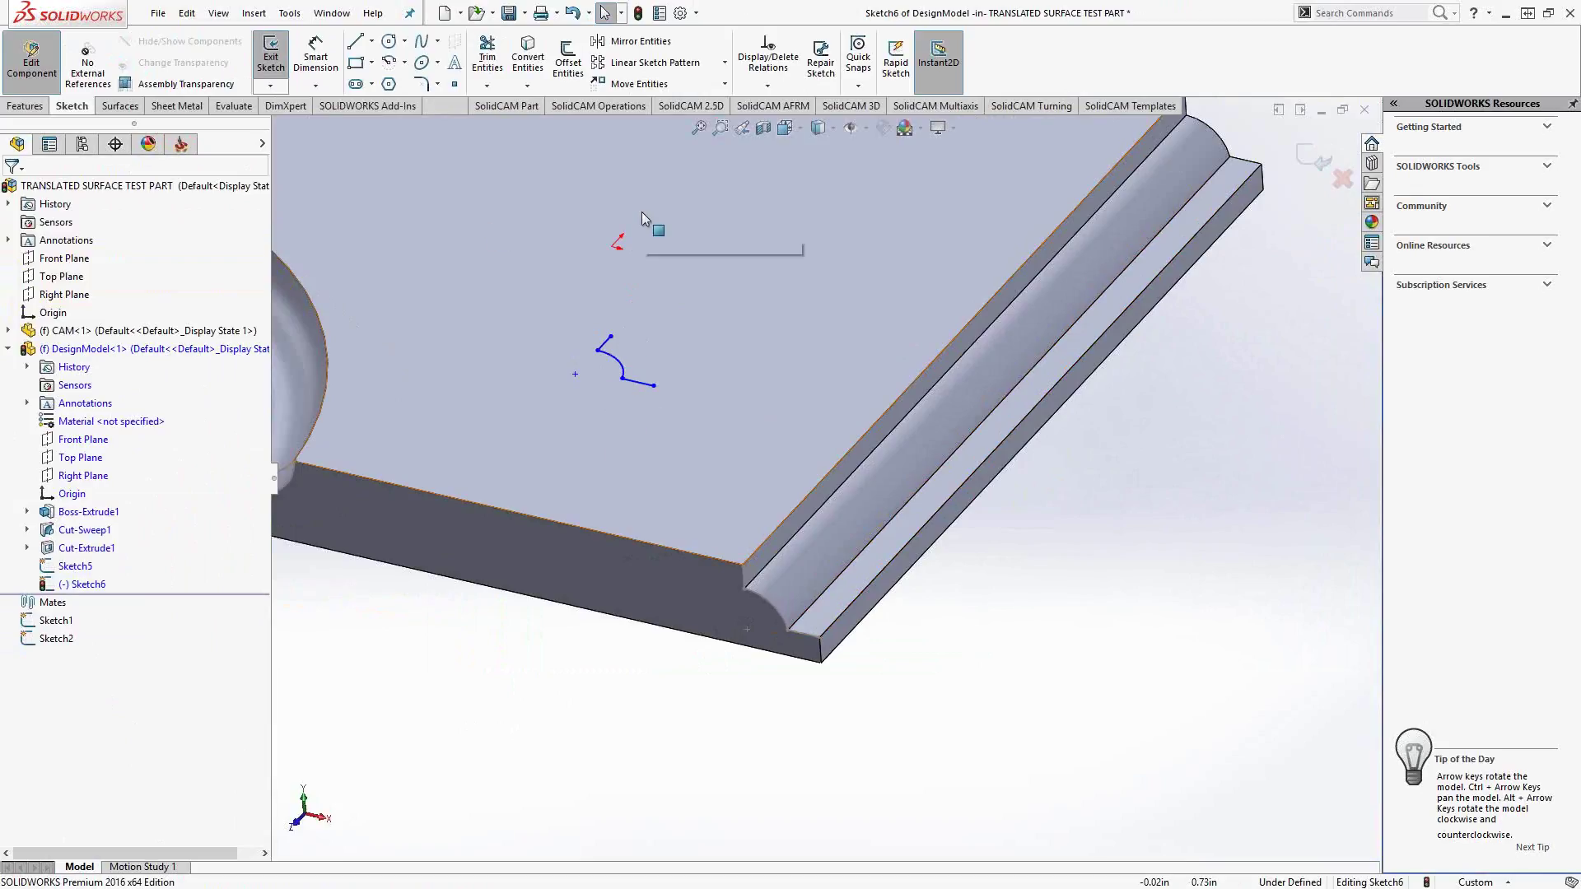
{"action": "left_click", "coordinate": [639, 84]}
{"action": "left_click_drag", "start_coordinate": [690, 427], "coordinate": [571, 303]}
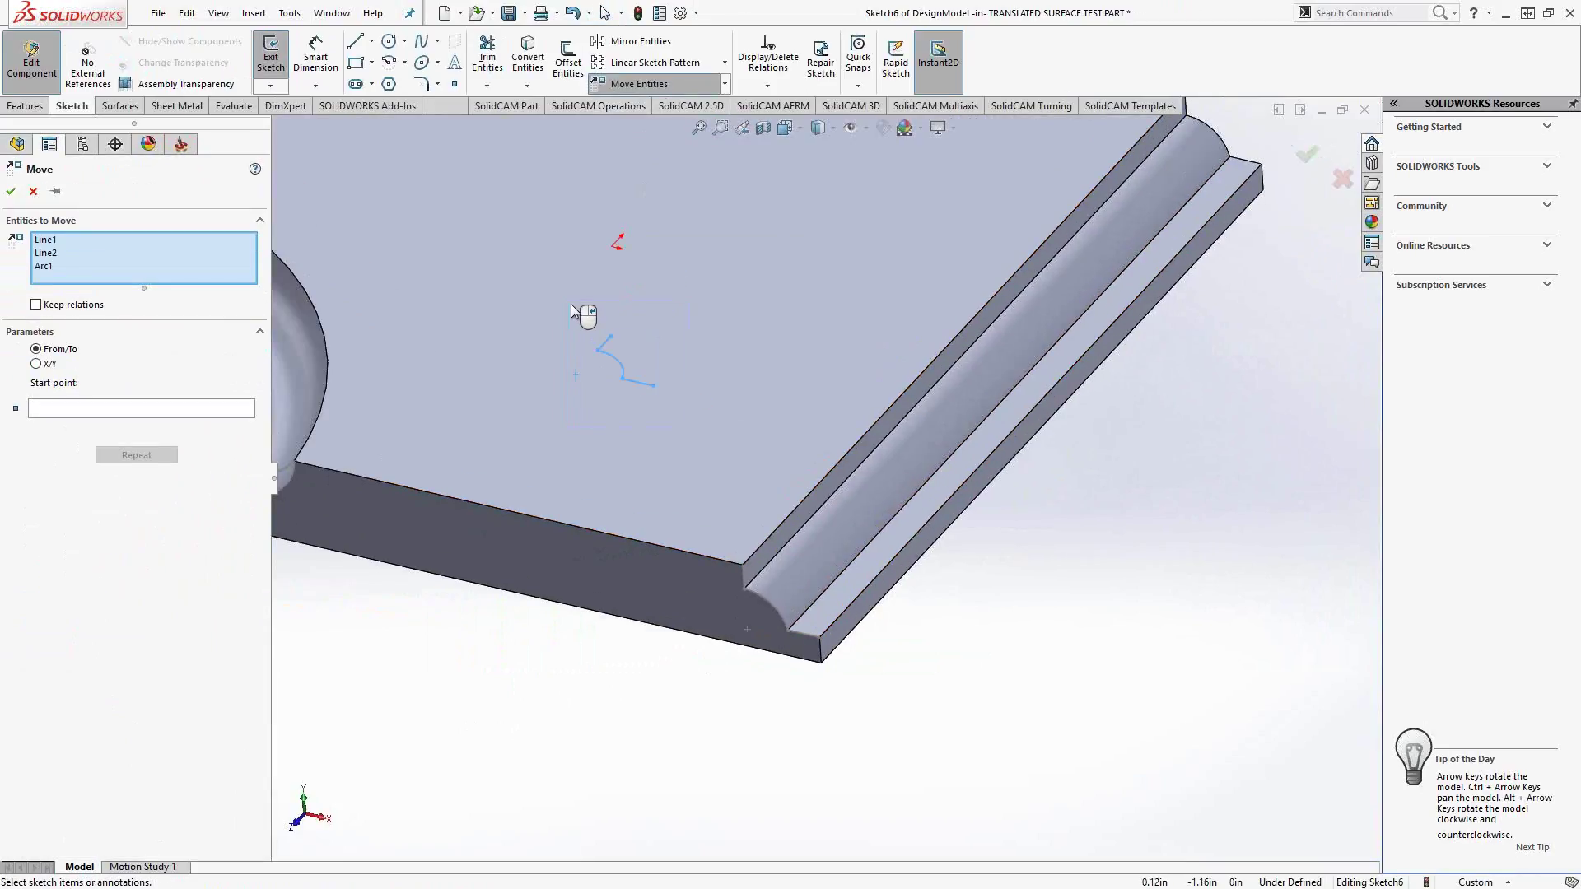
{"action": "left_click", "coordinate": [65, 407]}
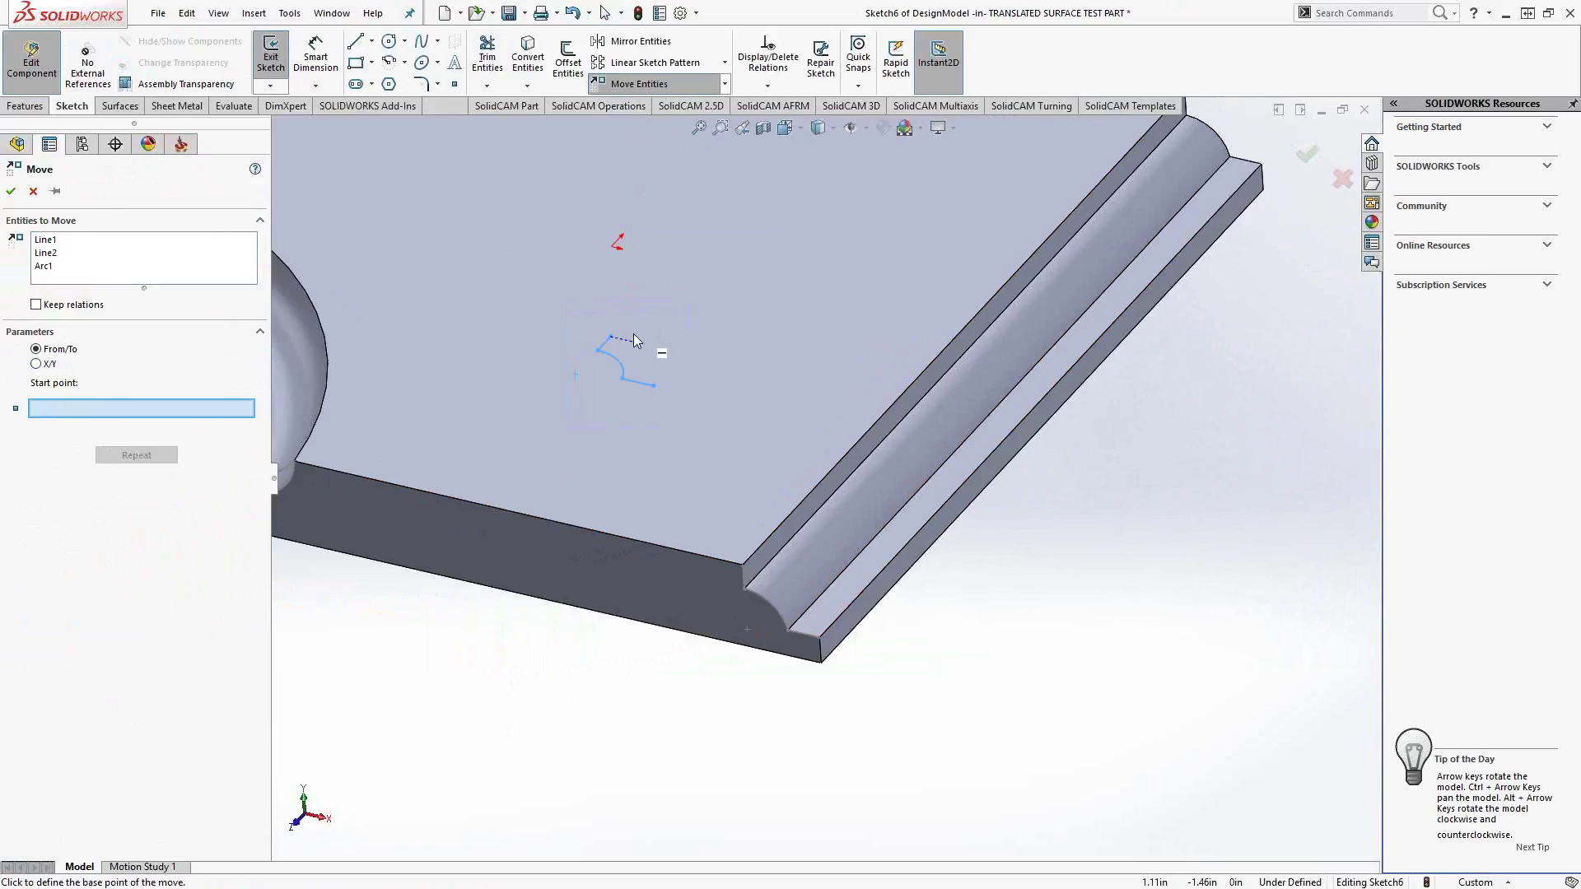
{"action": "left_click", "coordinate": [610, 337]}
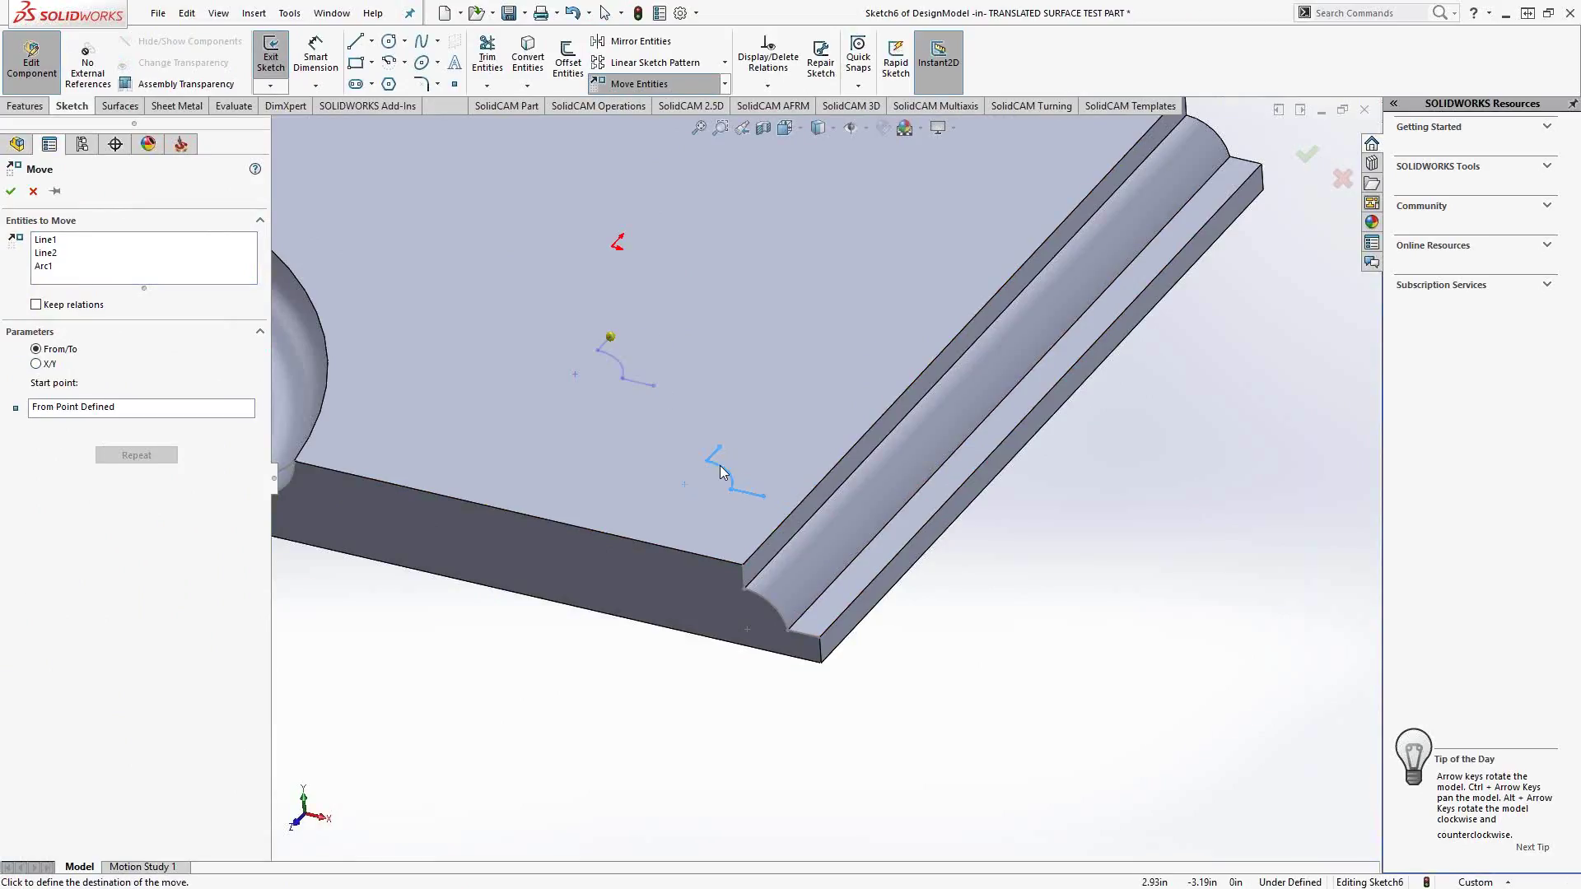
{"action": "scroll", "coordinate": [765, 537], "scroll_direction": "down", "scroll_amount": 3}
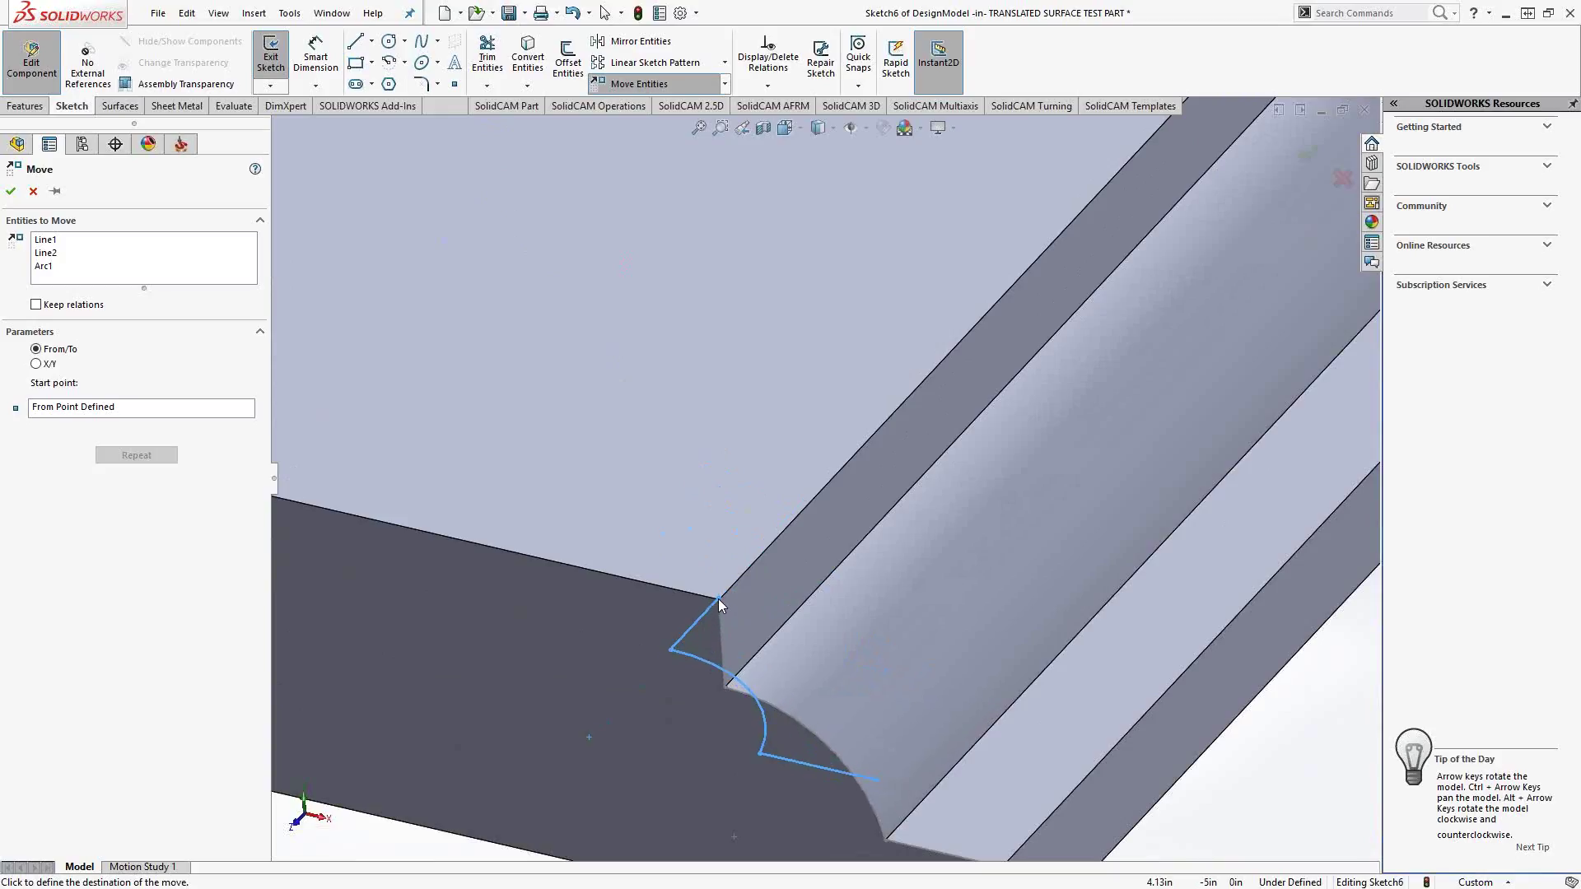
{"action": "key", "text": "Escape"}
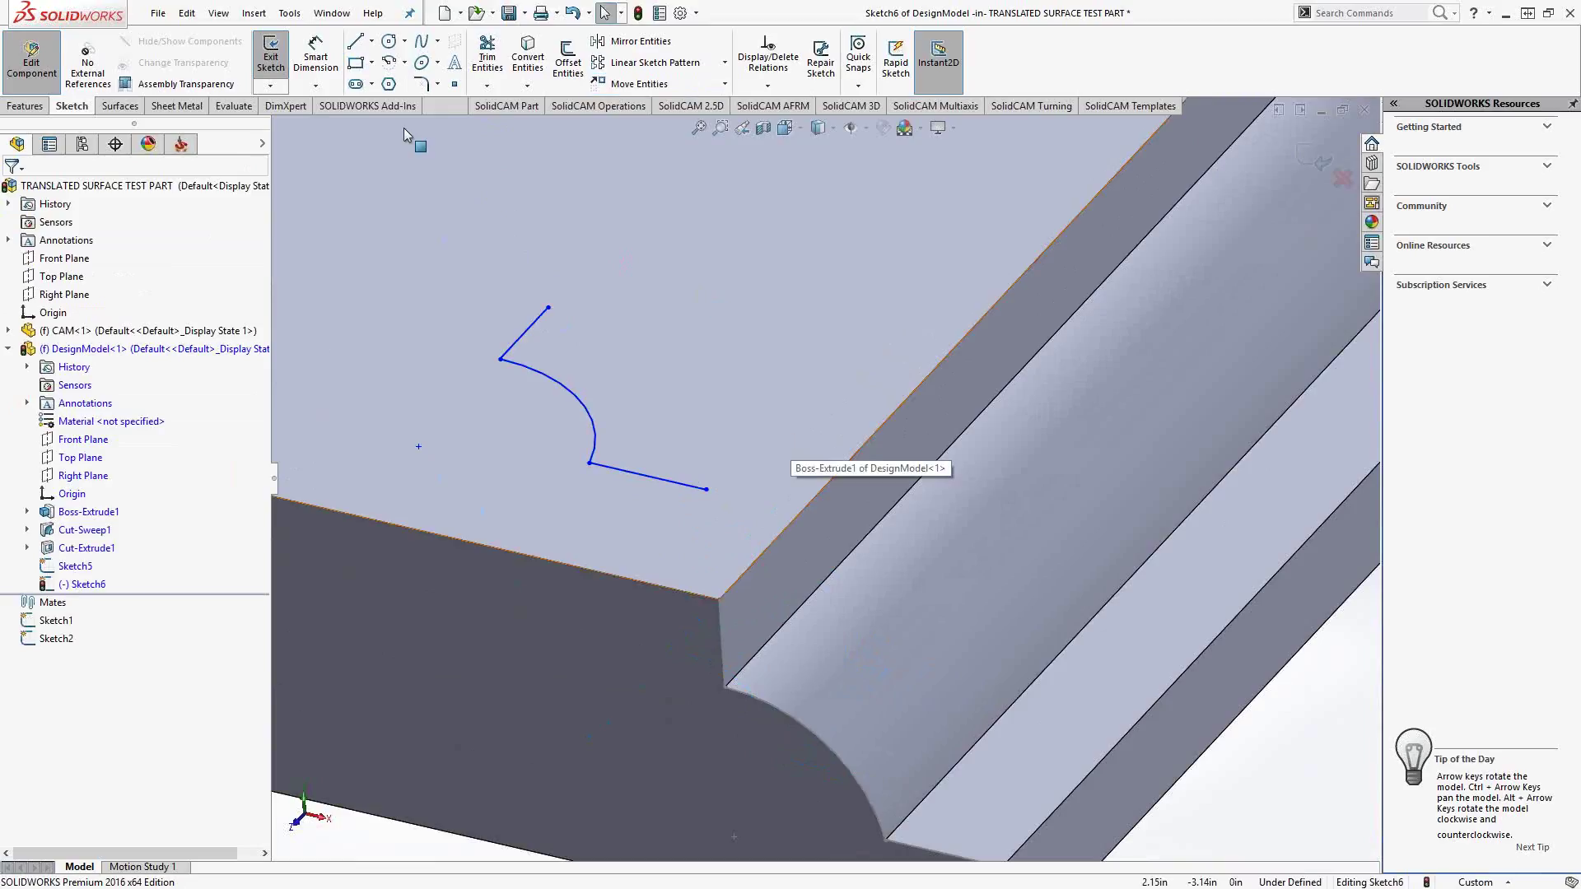
Place a sketch point on the top face's front corner beside the profiled edge.
{"action": "left_click", "coordinate": [454, 84]}
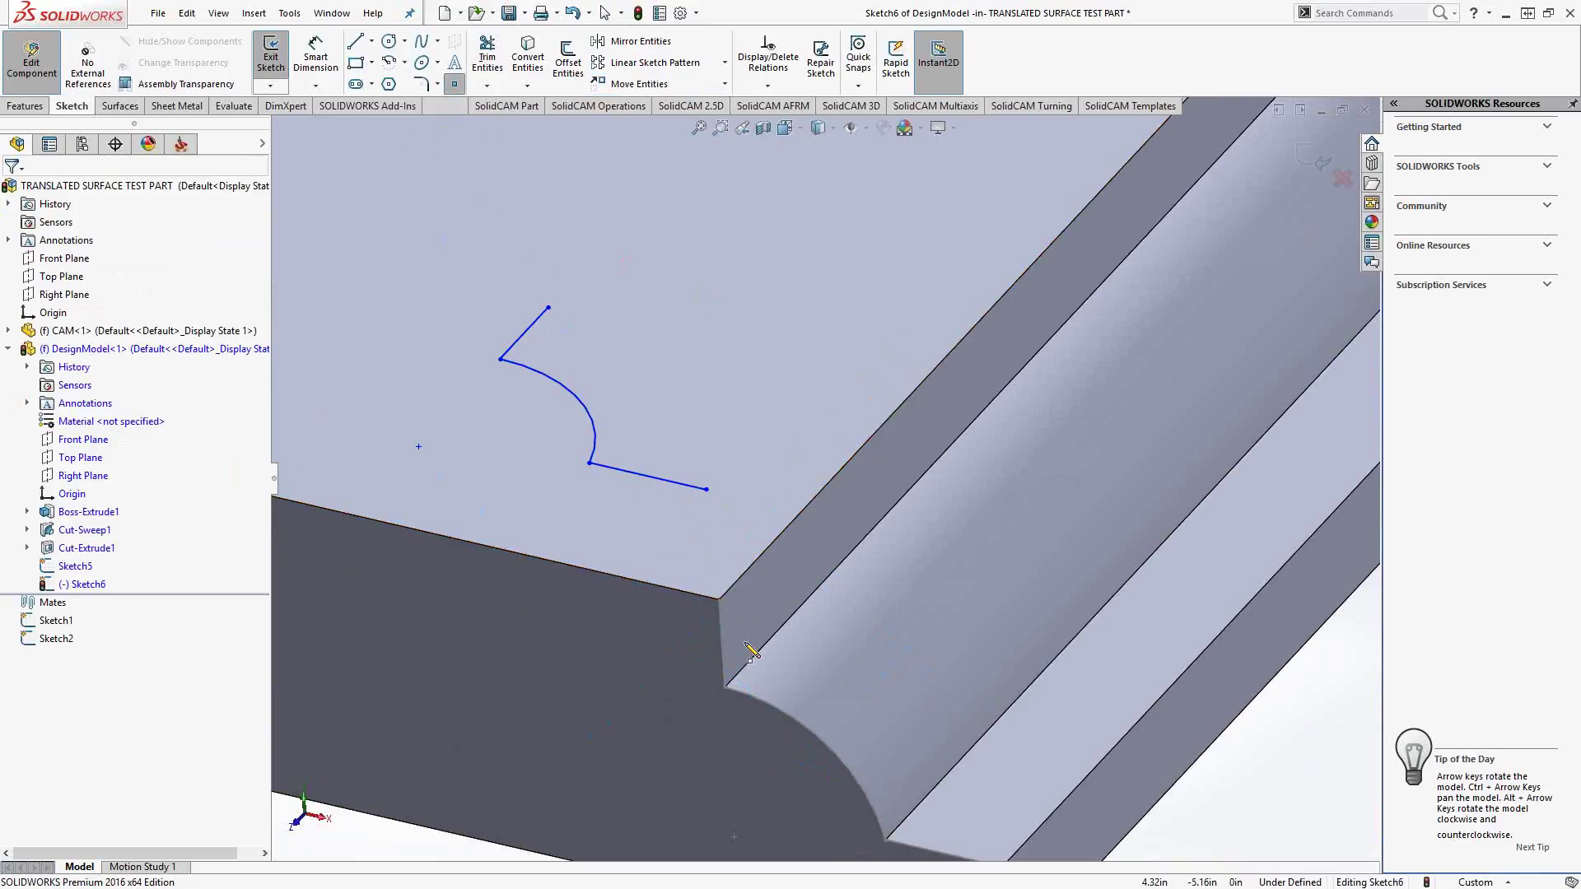
{"action": "left_click", "coordinate": [720, 601]}
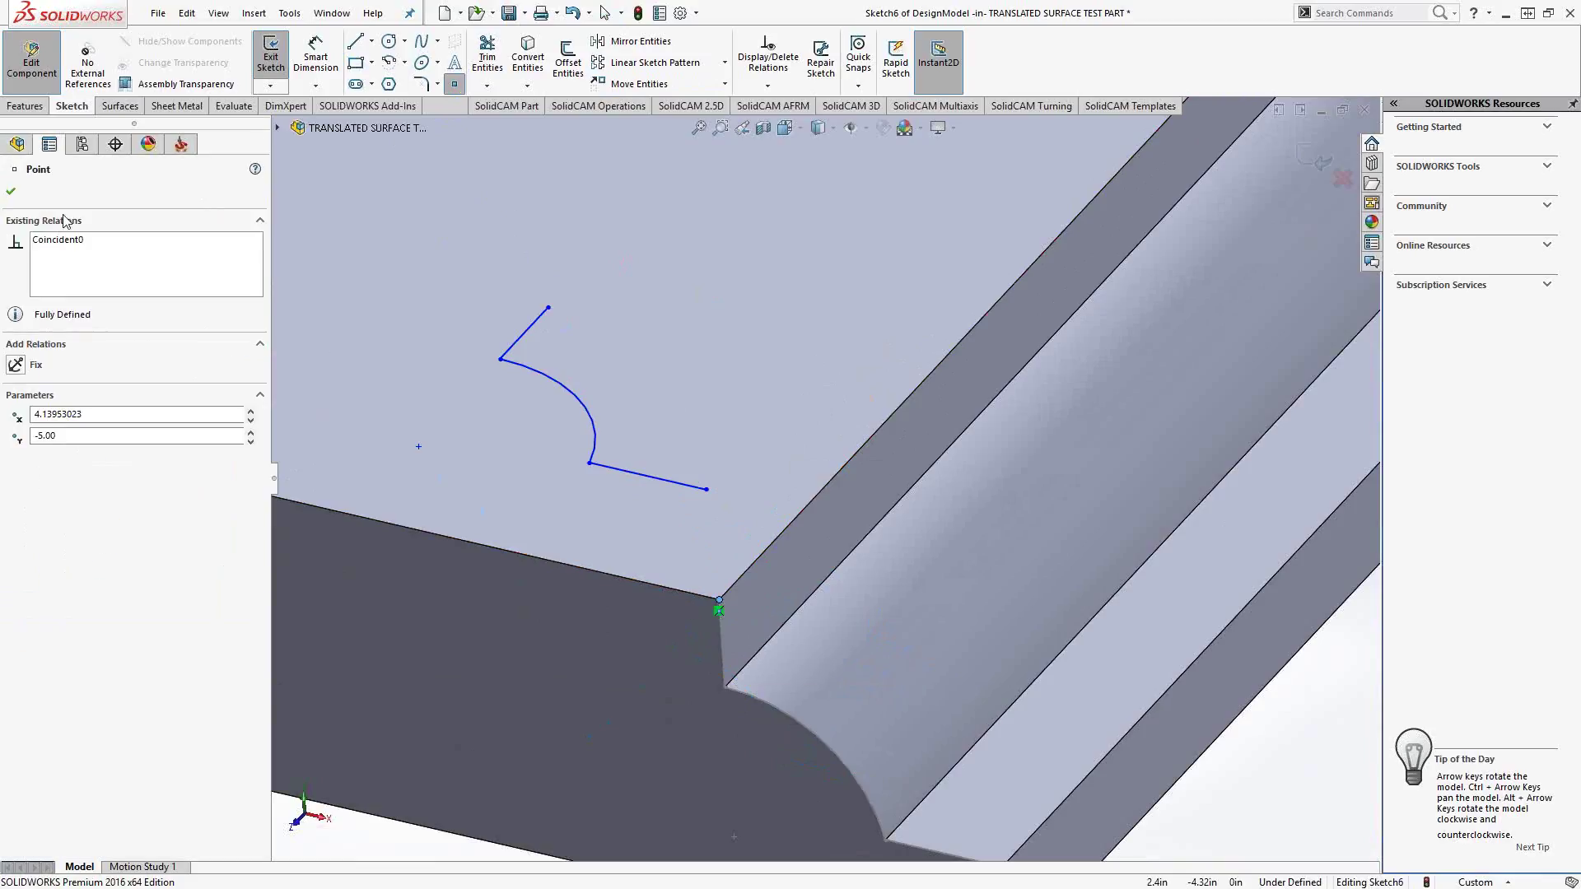
{"action": "left_click", "coordinate": [12, 199]}
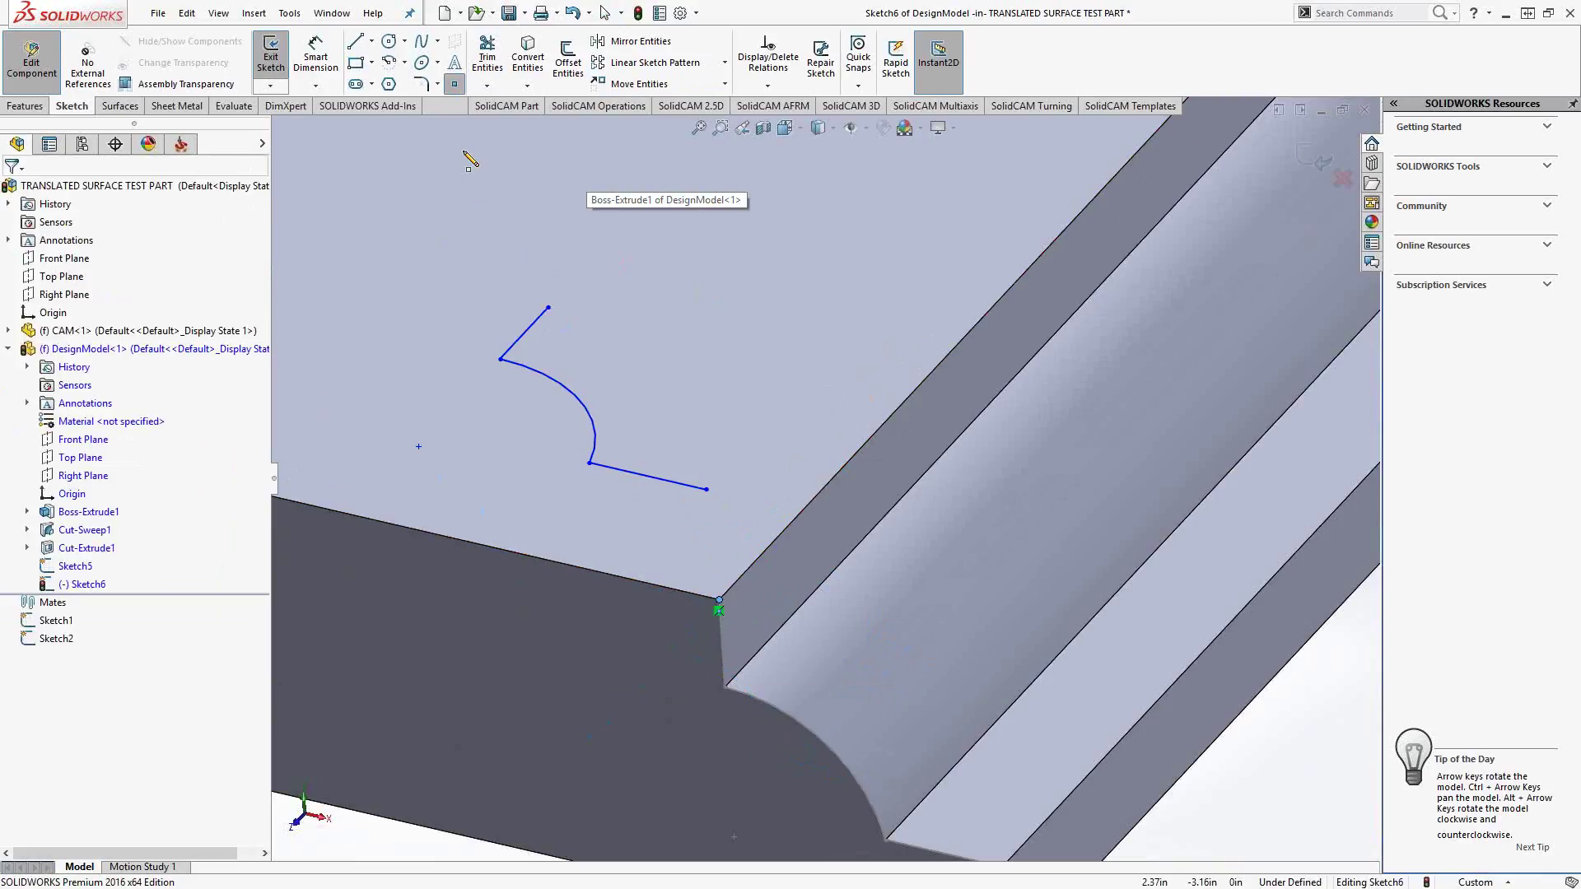
{"action": "key", "text": "Escape"}
Move the pasted profile from the free end of its short line onto the sketch point at the top face's corner.
{"action": "left_click_drag", "start_coordinate": [464, 253], "coordinate": [741, 514]}
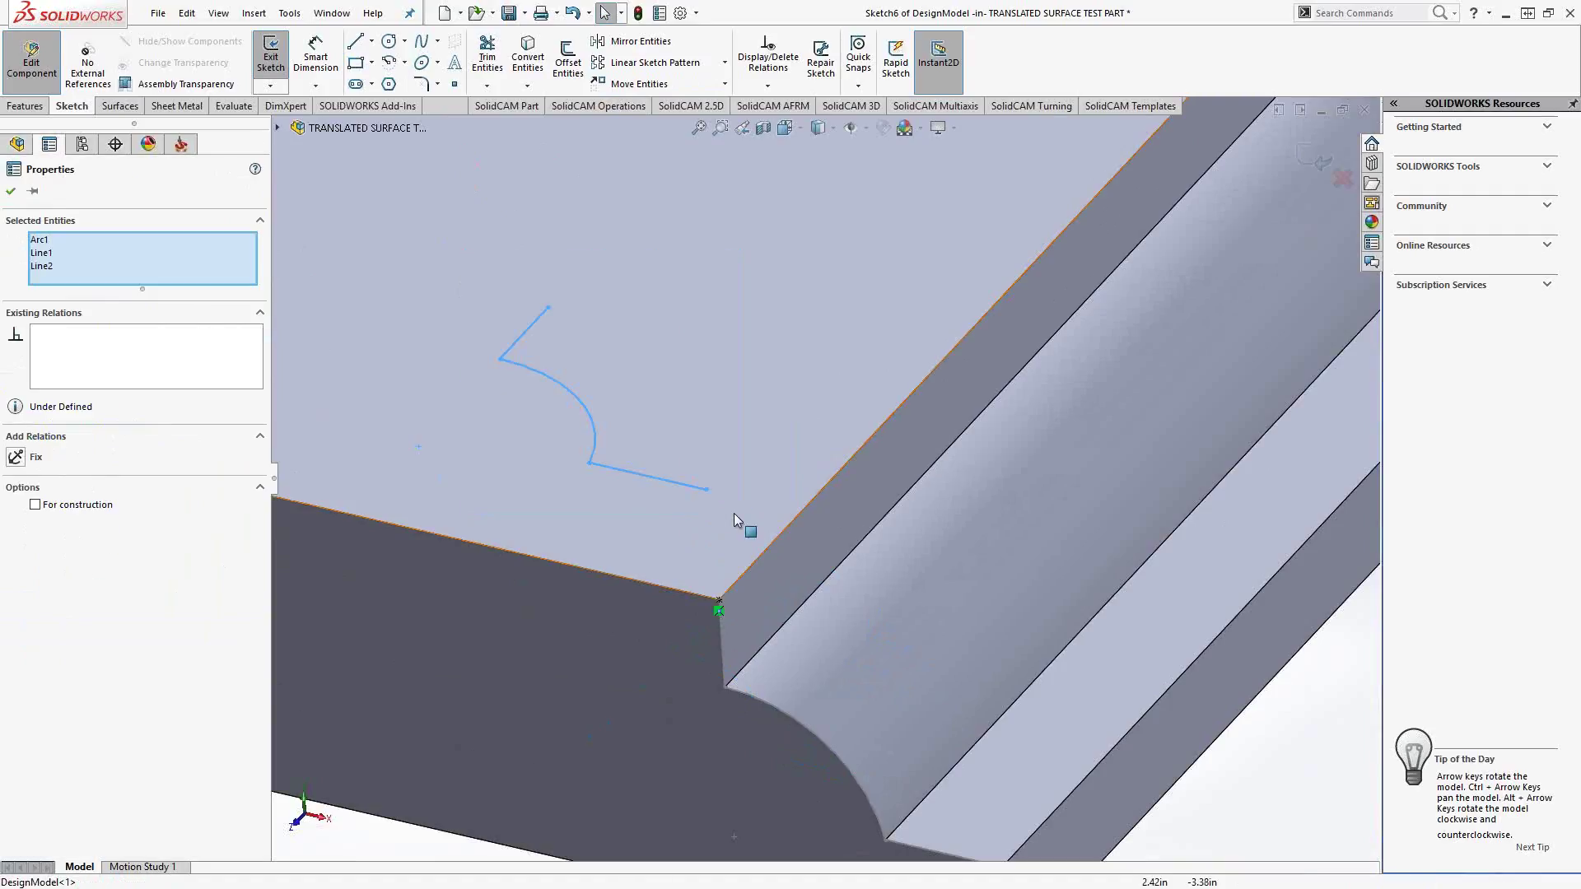
{"action": "left_click", "coordinate": [635, 83]}
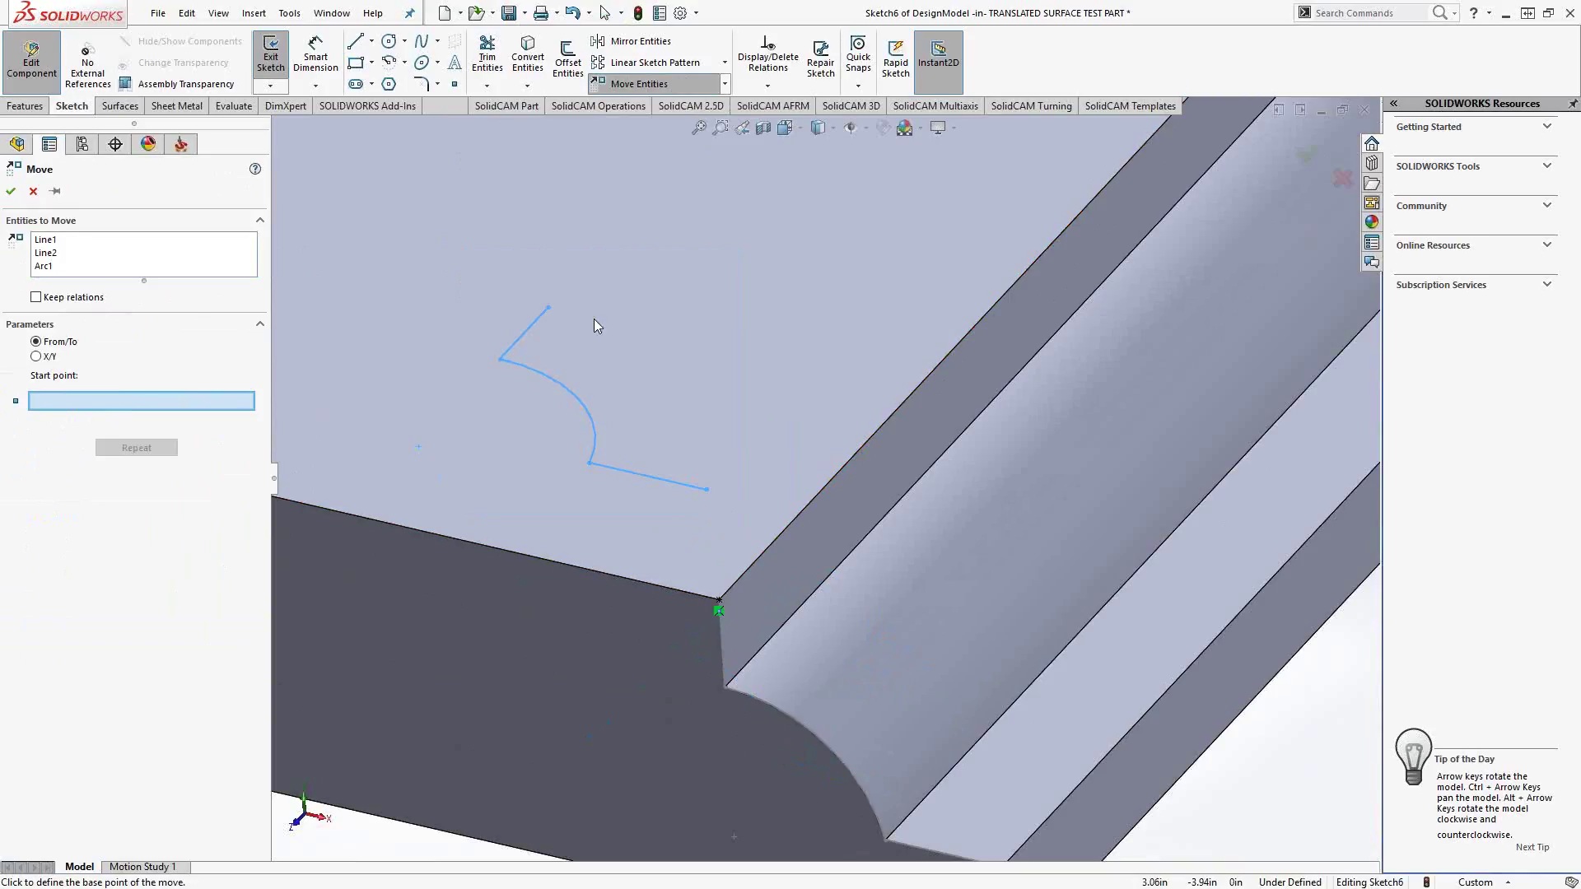
{"action": "left_click", "coordinate": [548, 309]}
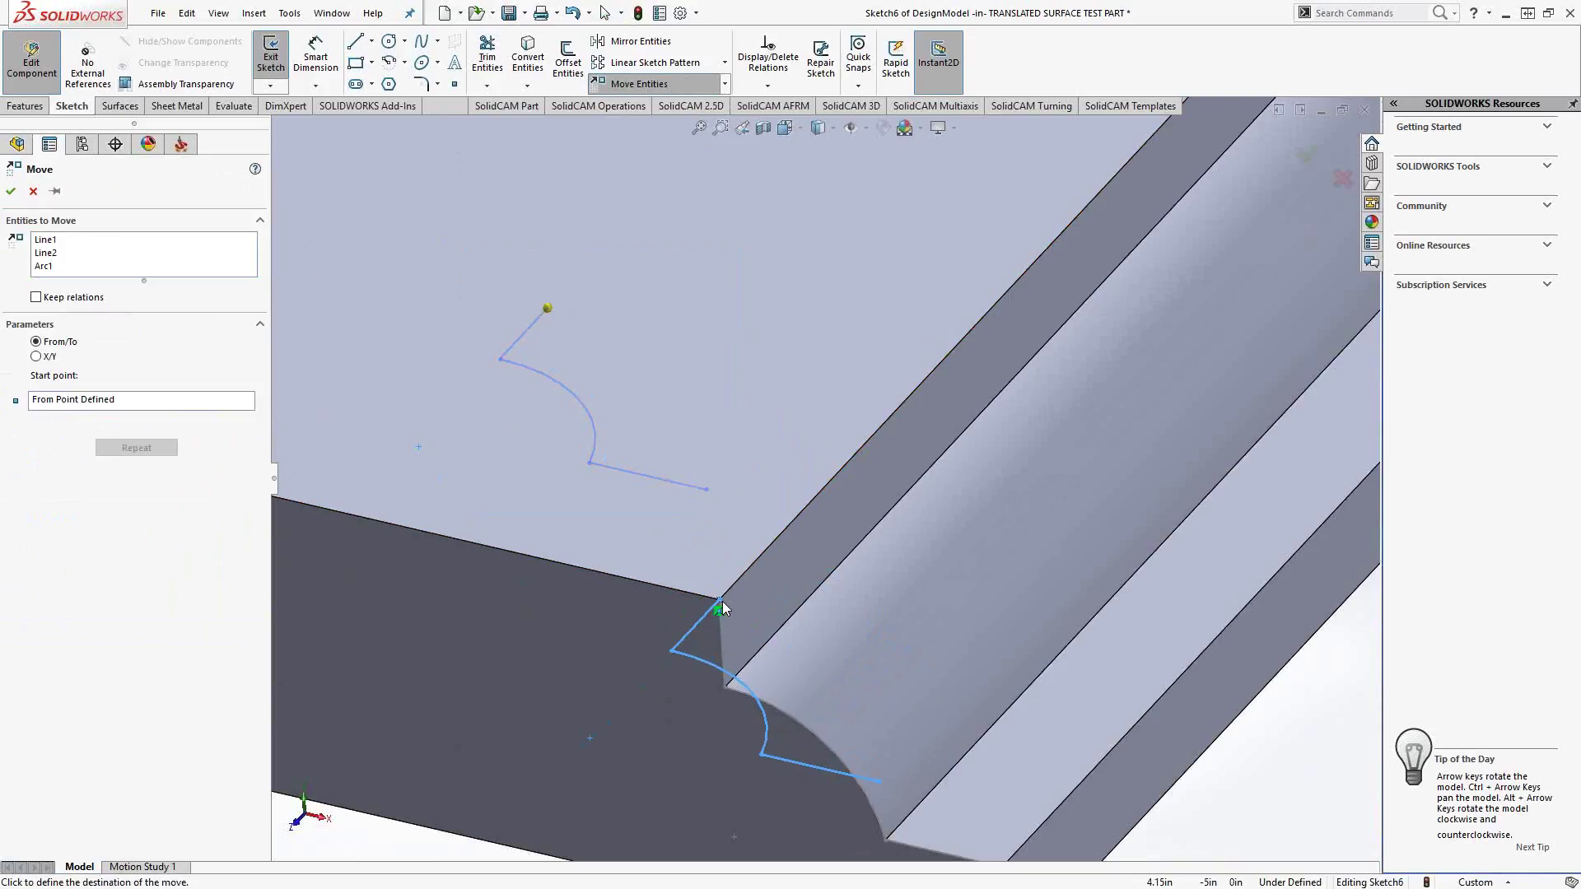
{"action": "scroll", "coordinate": [729, 608], "scroll_direction": "down", "scroll_amount": 3}
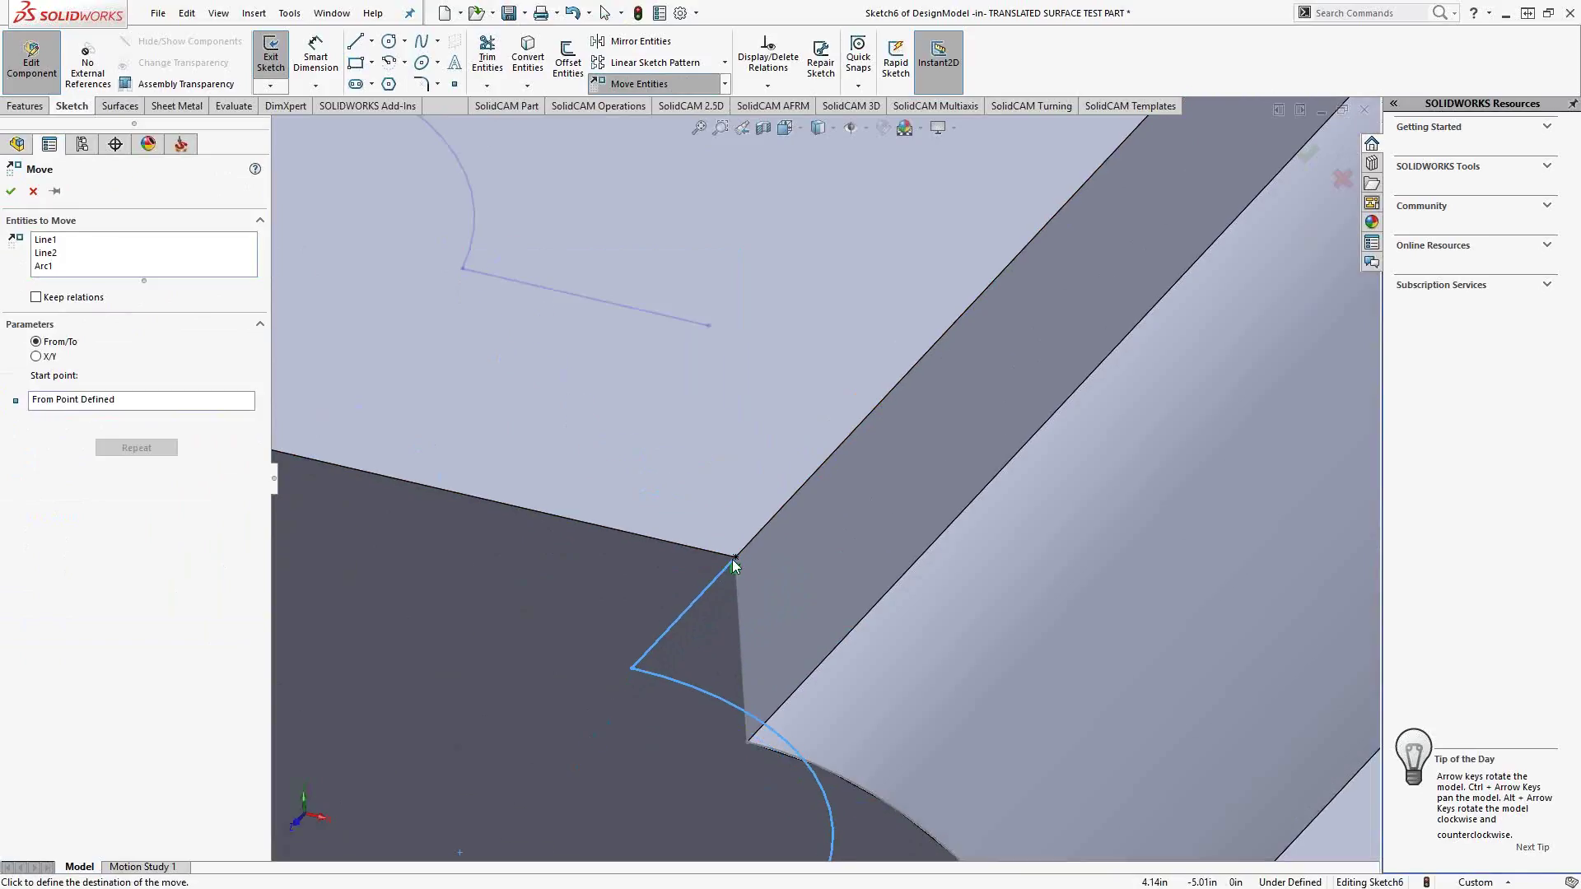
{"action": "left_click", "coordinate": [734, 558]}
{"action": "scroll", "coordinate": [735, 563], "scroll_direction": "up", "scroll_amount": 4}
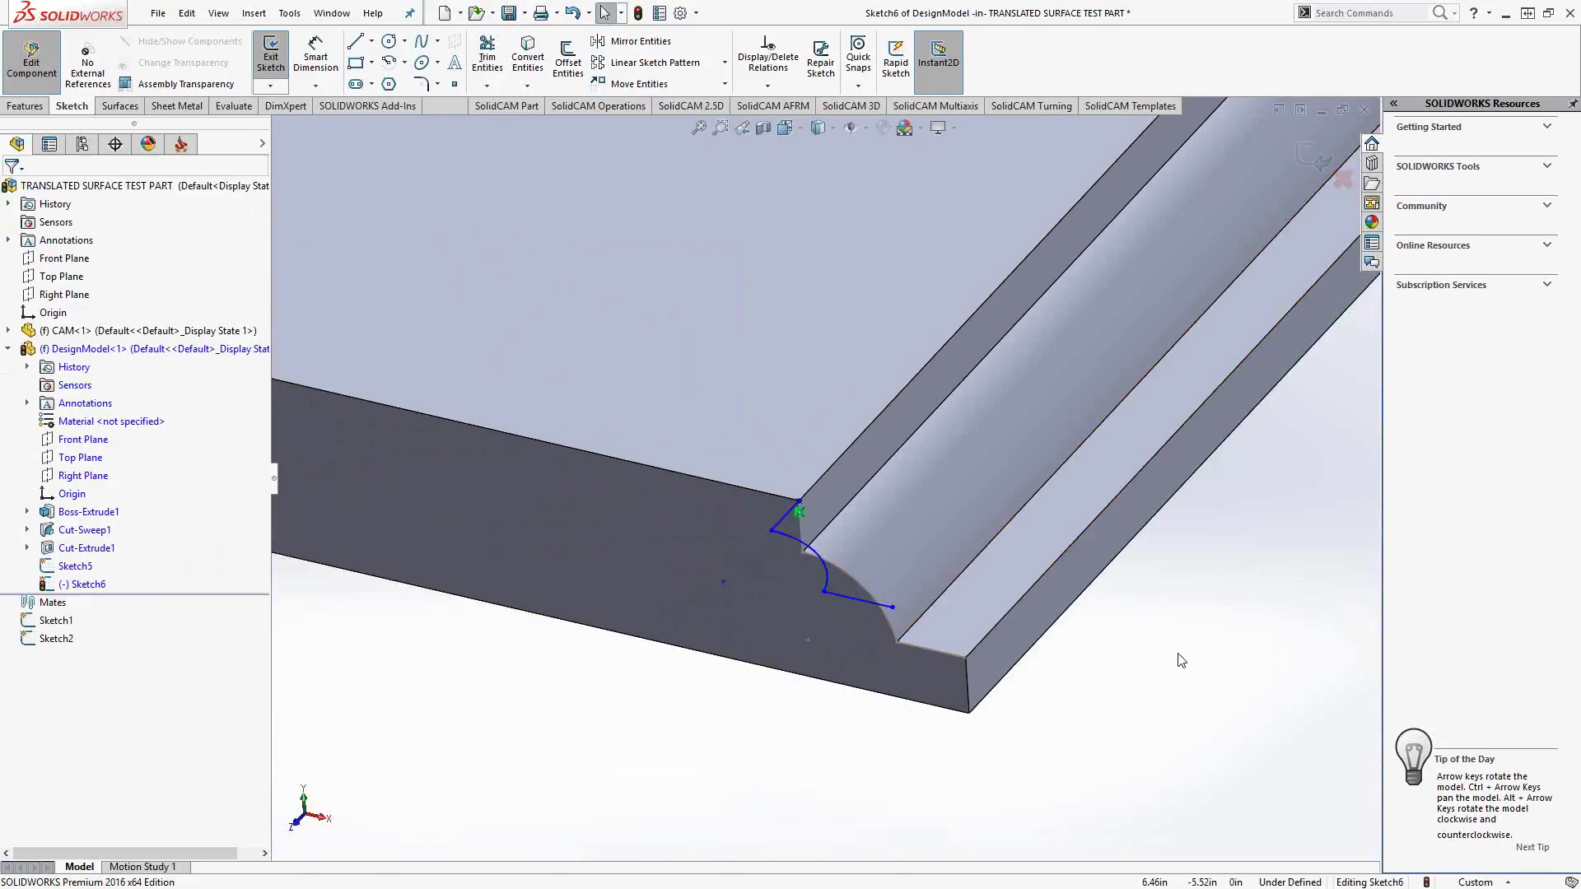
Exit the sketch and component editing, and save the assembly together with the modified DesignModel part.
{"action": "left_click", "coordinate": [1314, 158]}
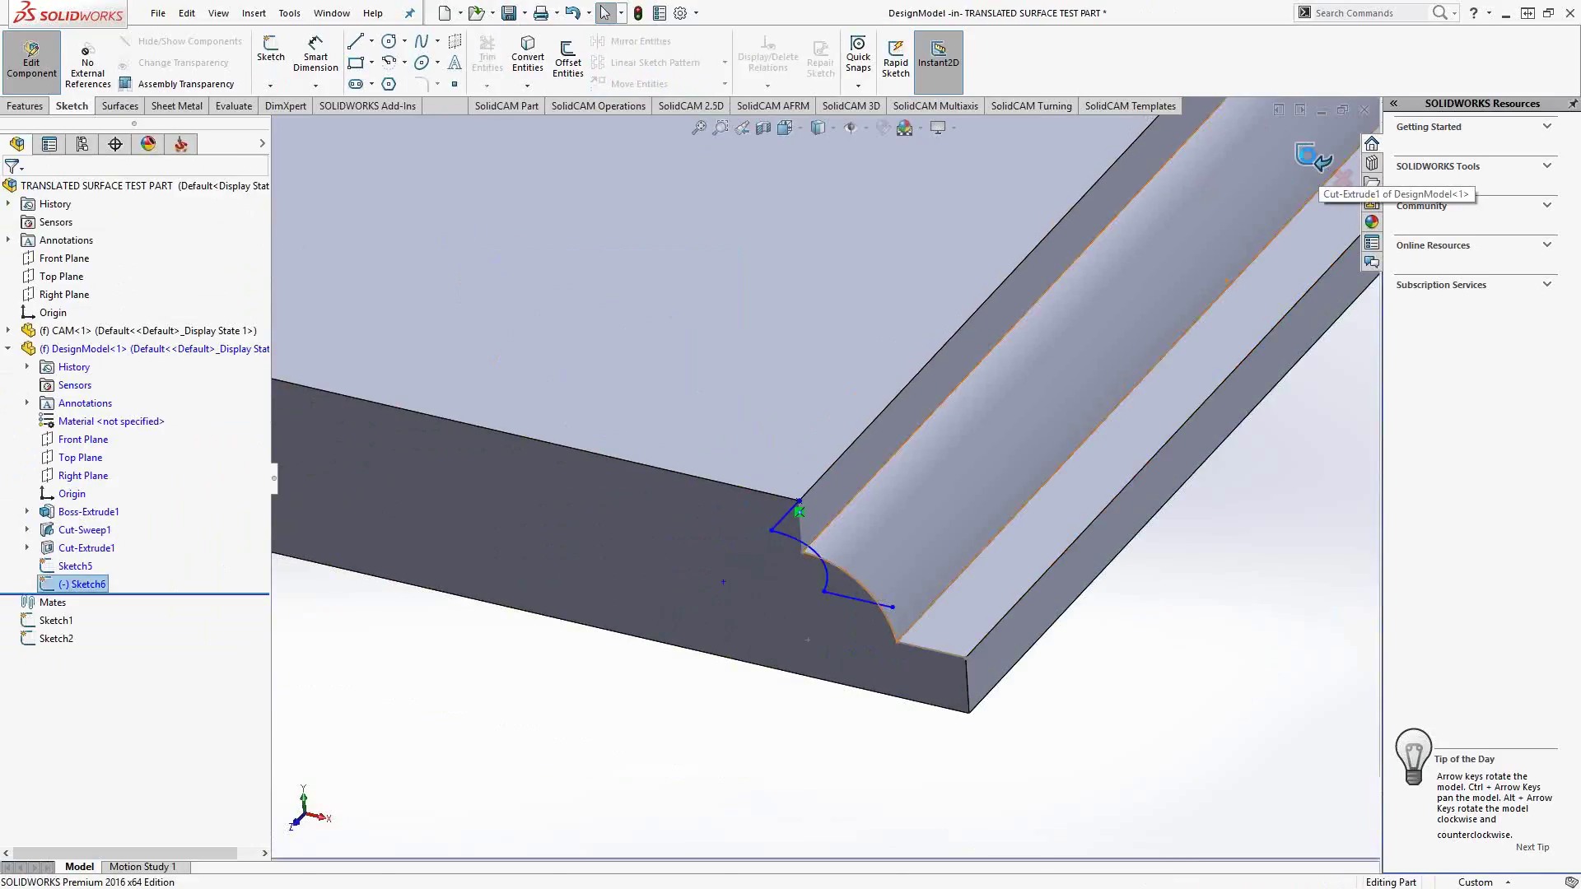
{"action": "left_click", "coordinate": [1314, 159]}
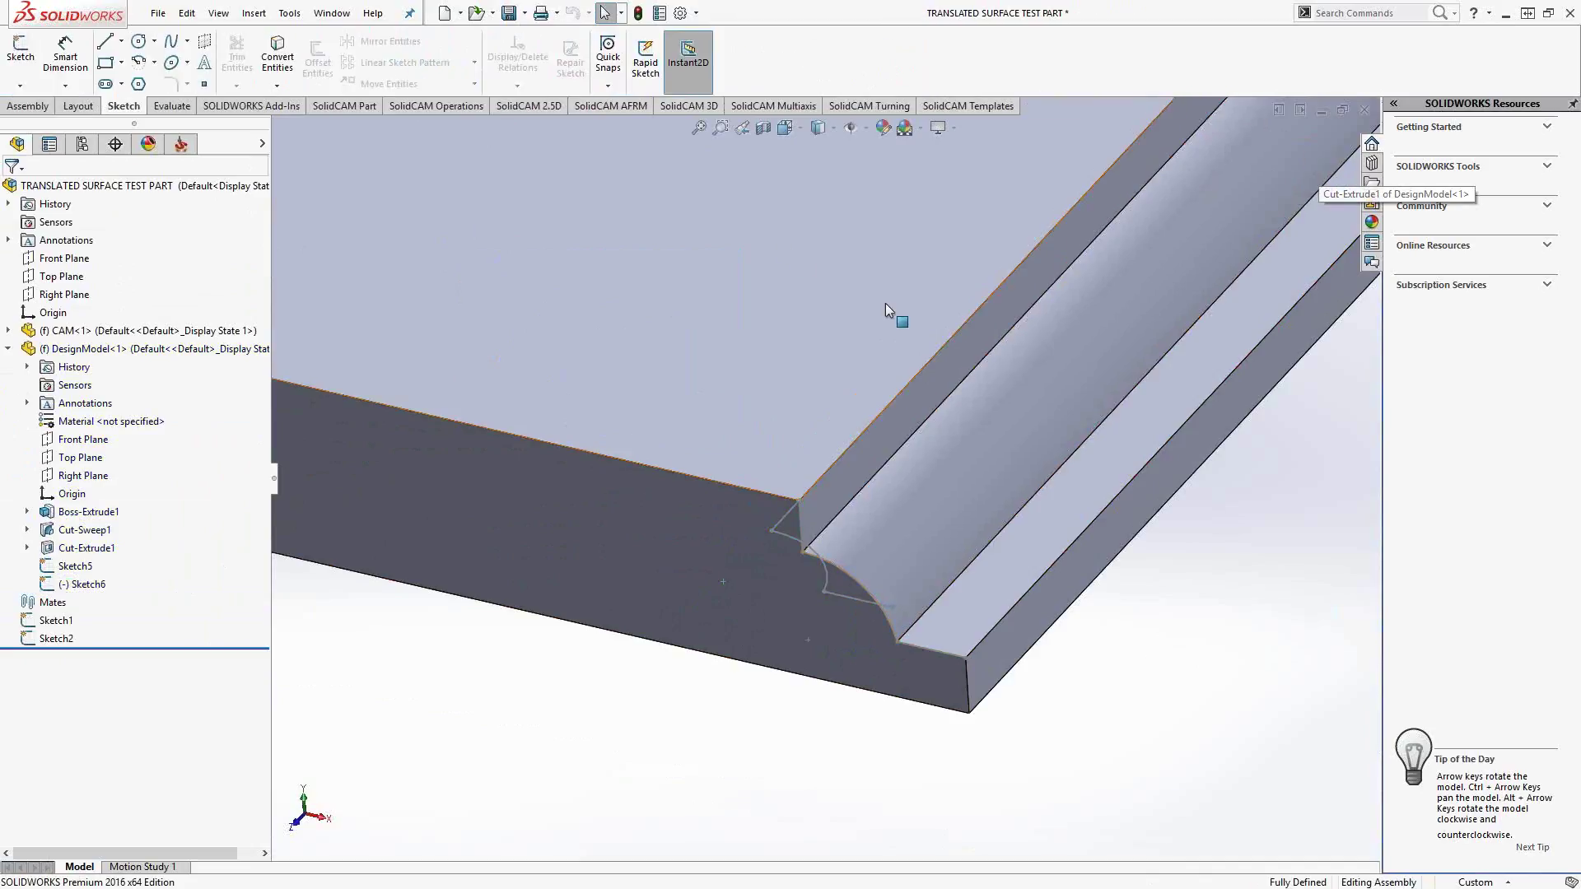
{"action": "left_click", "coordinate": [508, 13]}
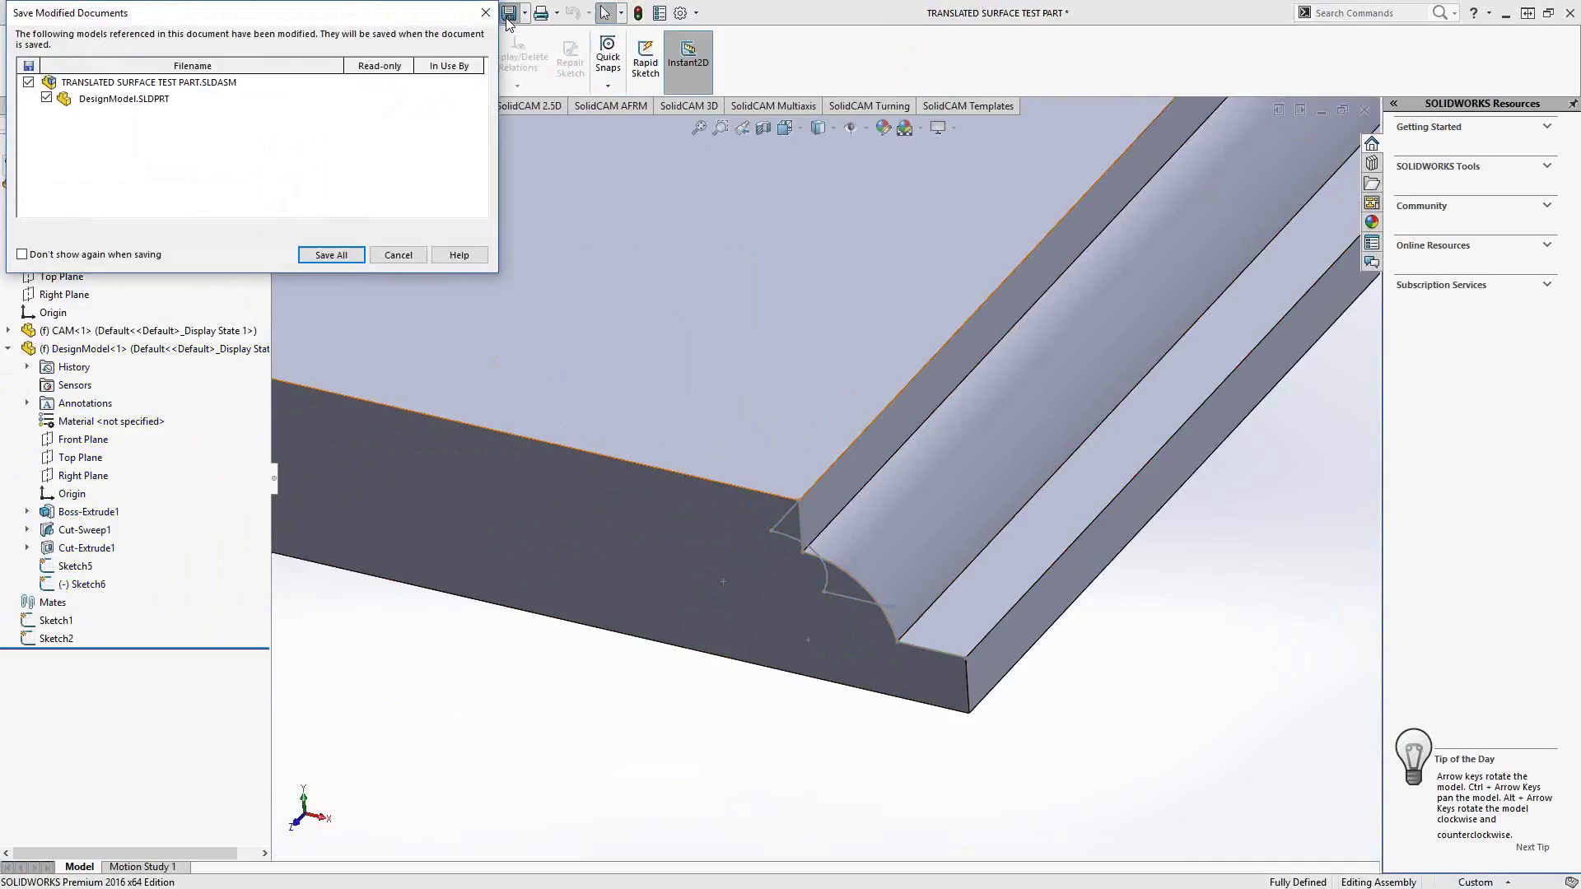
{"action": "left_click", "coordinate": [331, 255]}
Add a Translated Surface milling operation after TS_contour and define its drive geometry from the top face's long edge beside the profile.
{"action": "left_click", "coordinate": [183, 145]}
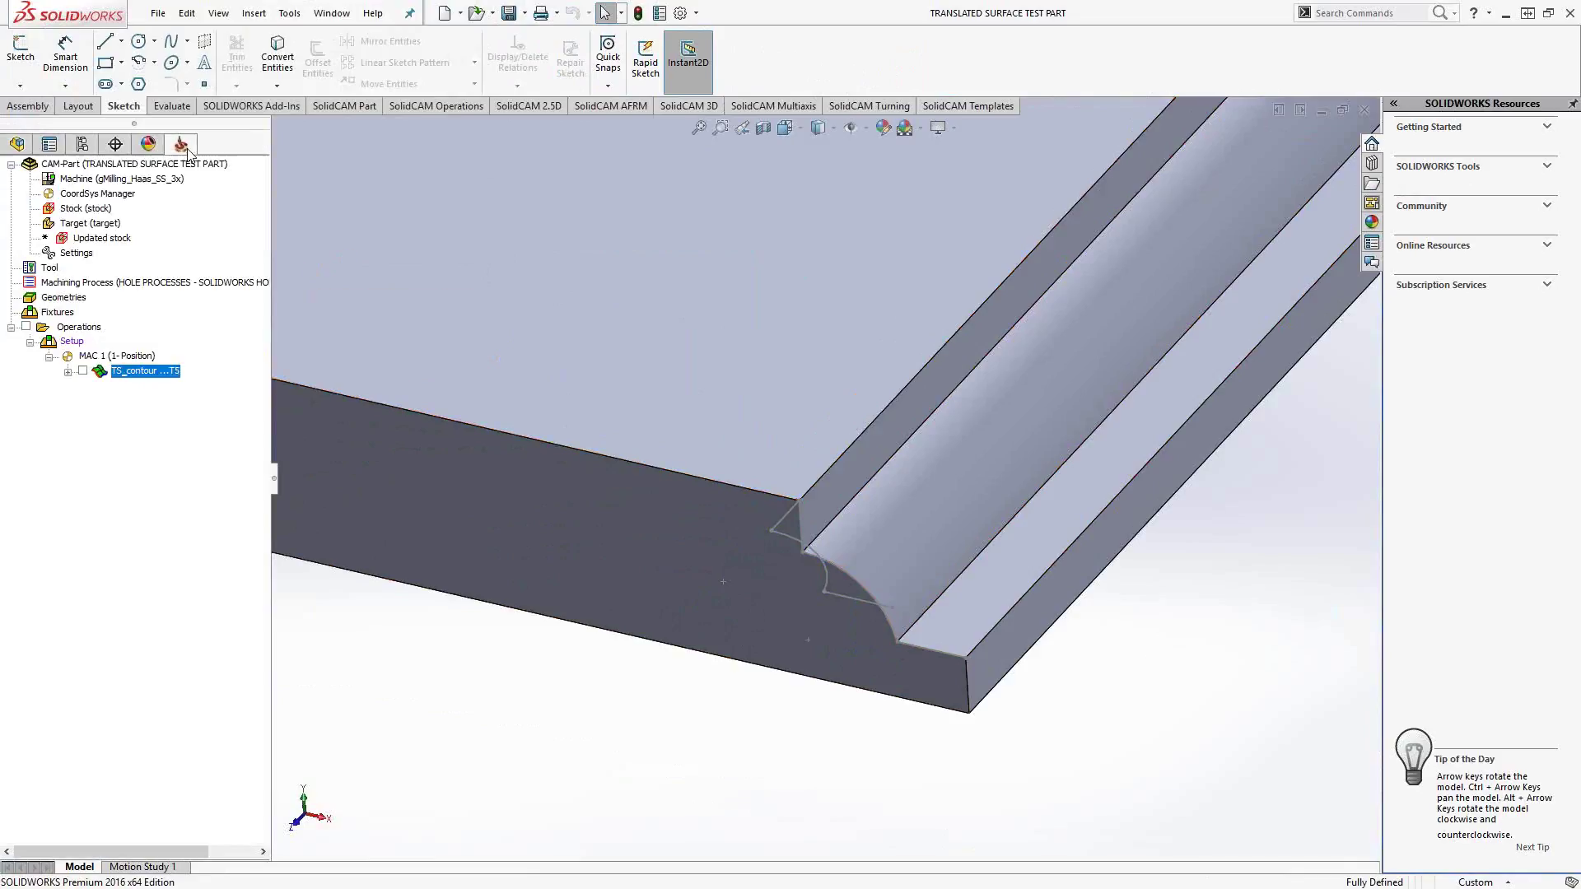
{"action": "right_click", "coordinate": [150, 373]}
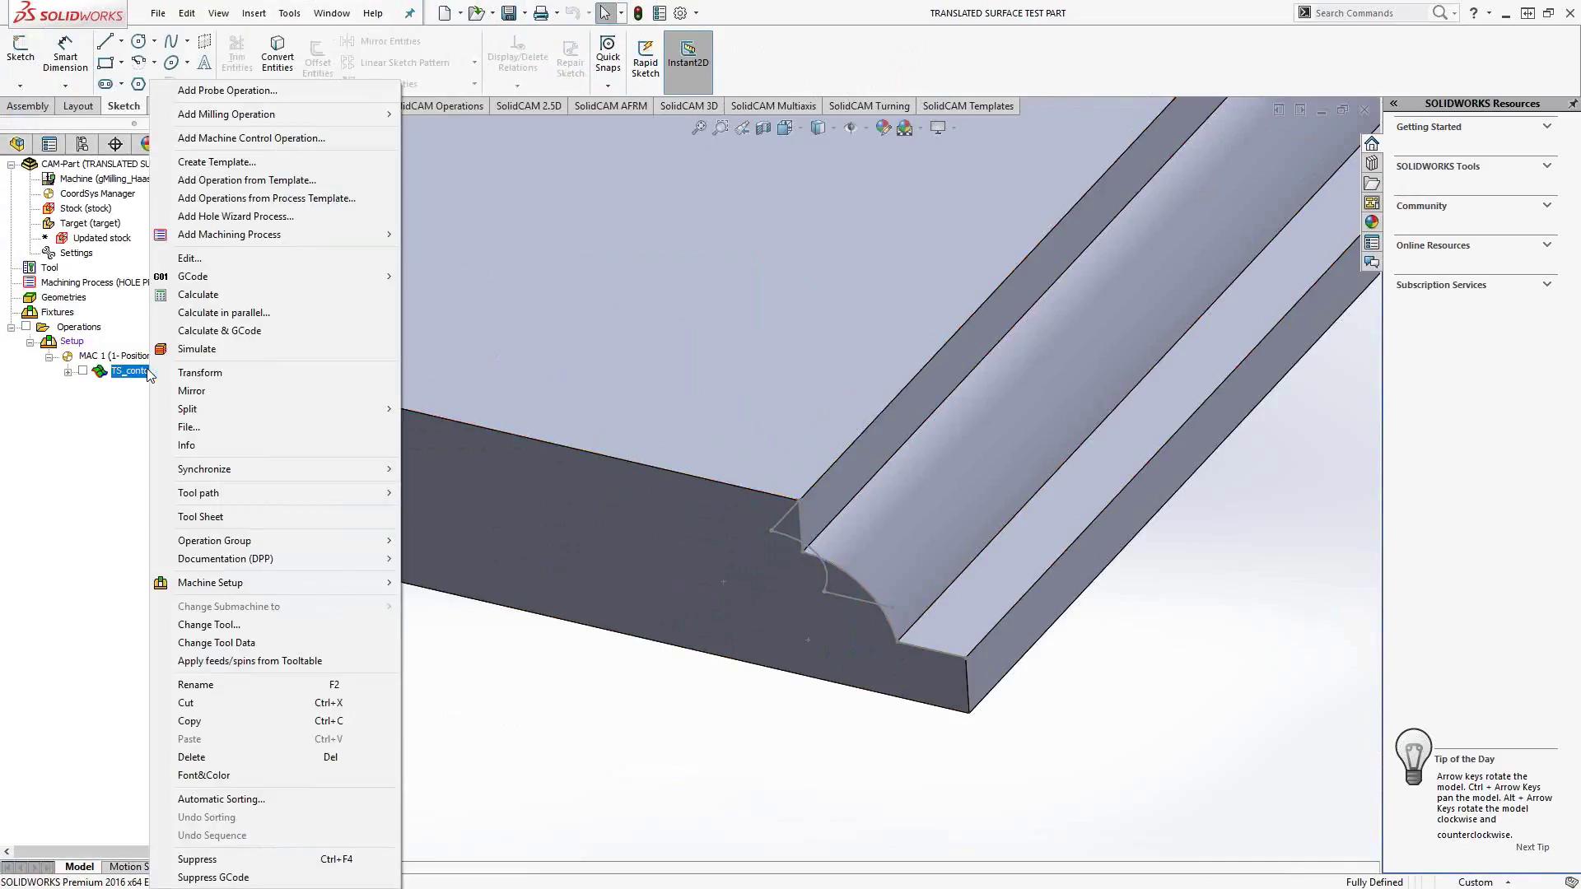
{"action": "mouse_move", "coordinate": [330, 122]}
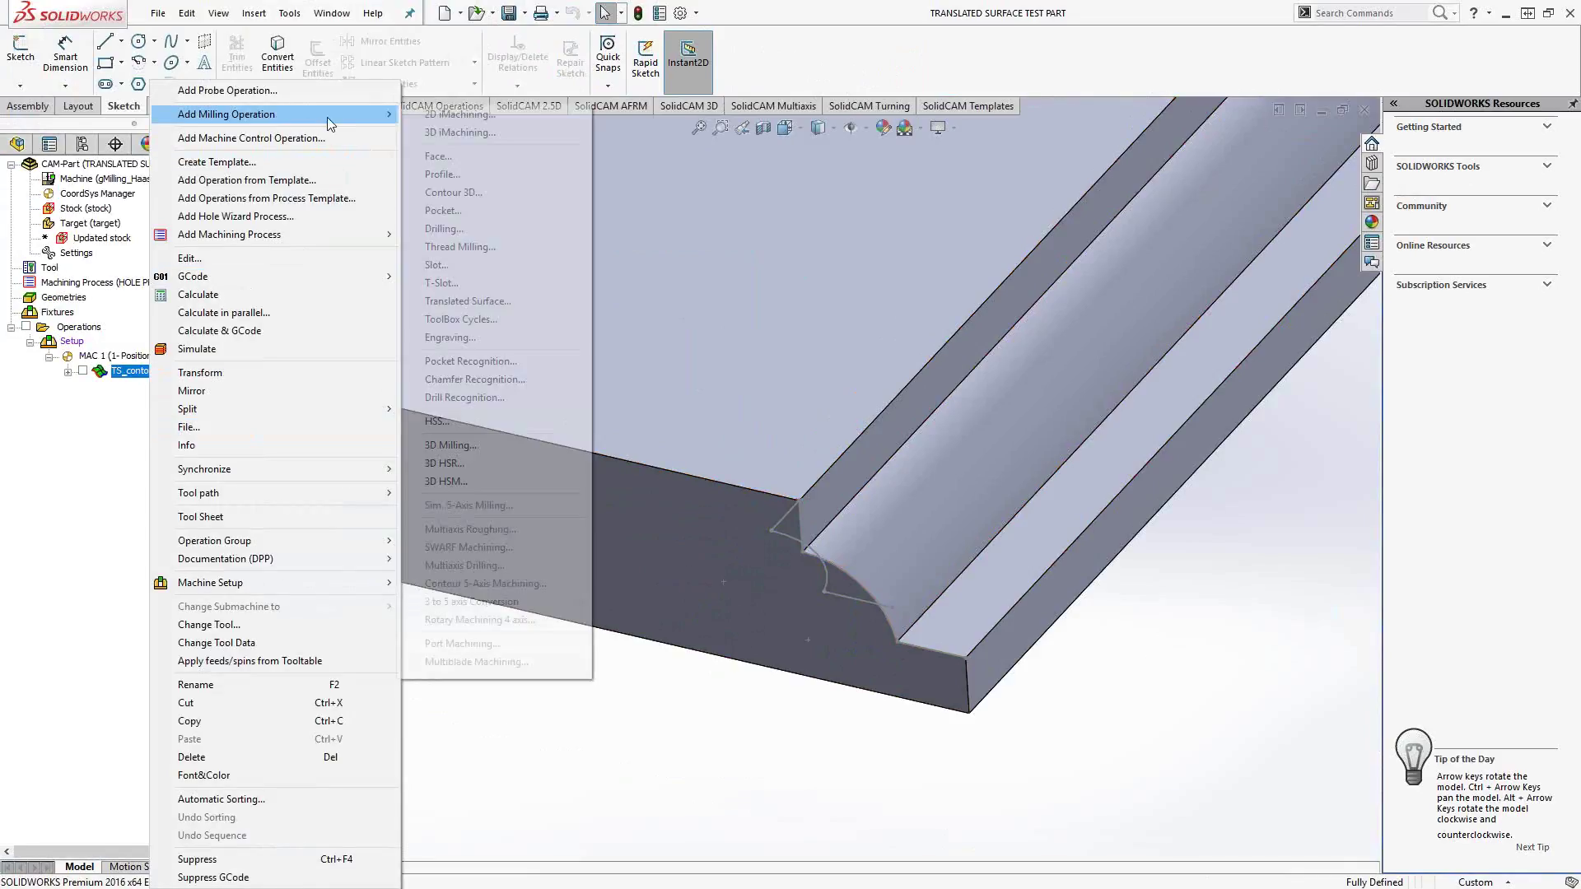
{"action": "left_click", "coordinate": [487, 300]}
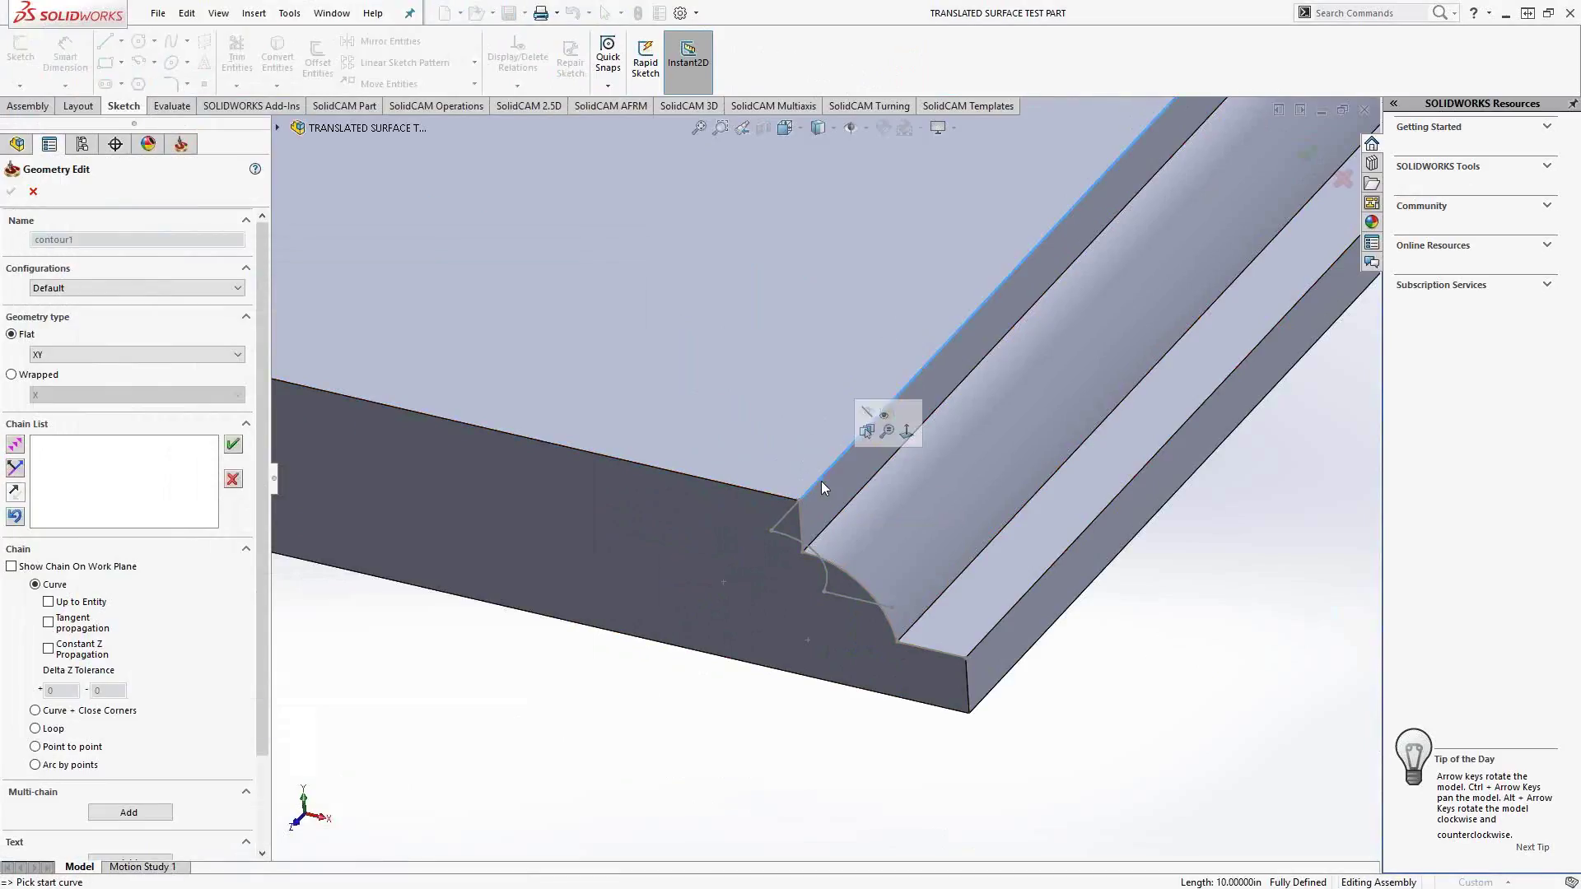
{"action": "left_click", "coordinate": [821, 482]}
{"action": "left_click", "coordinate": [233, 444]}
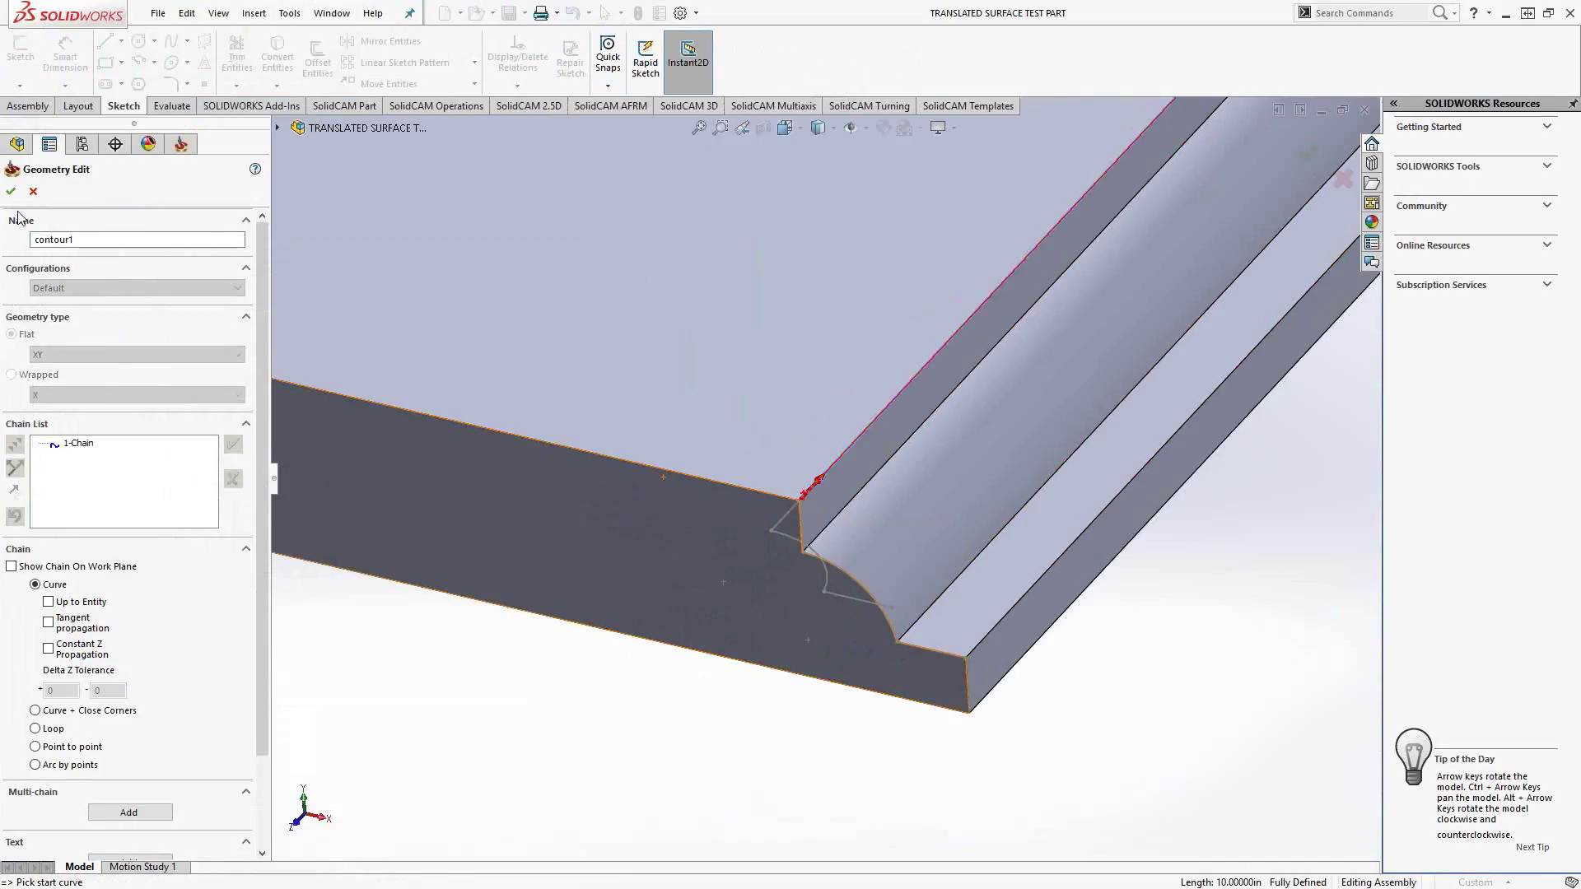
{"action": "left_click", "coordinate": [11, 191]}
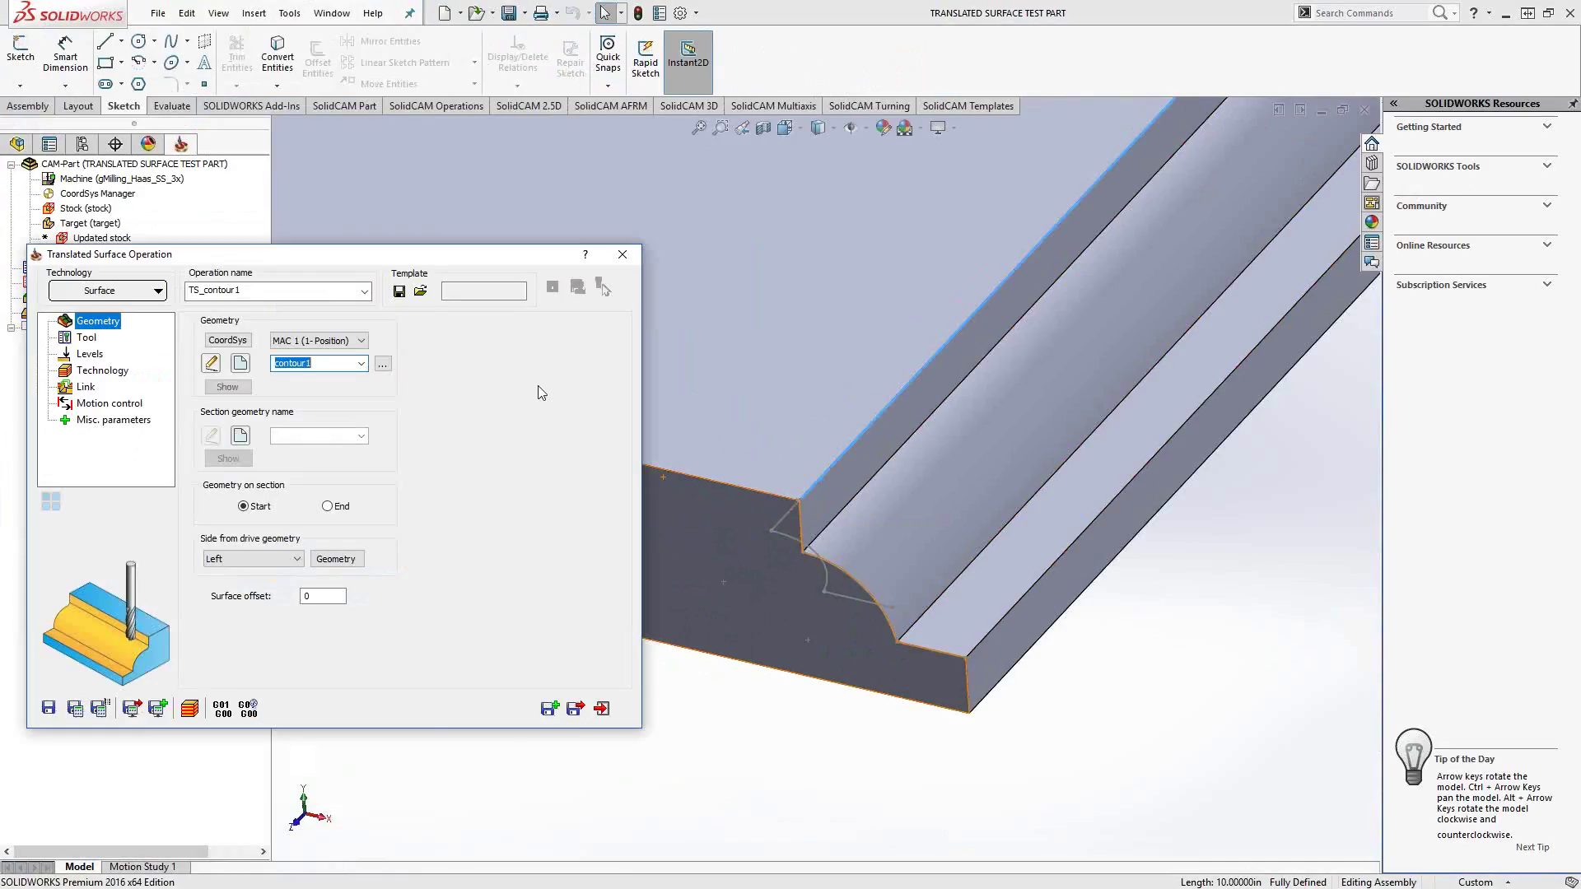
Start a new section geometry and place its reference point at the top face's front corner beside the profiled edge.
{"action": "left_click", "coordinate": [239, 436]}
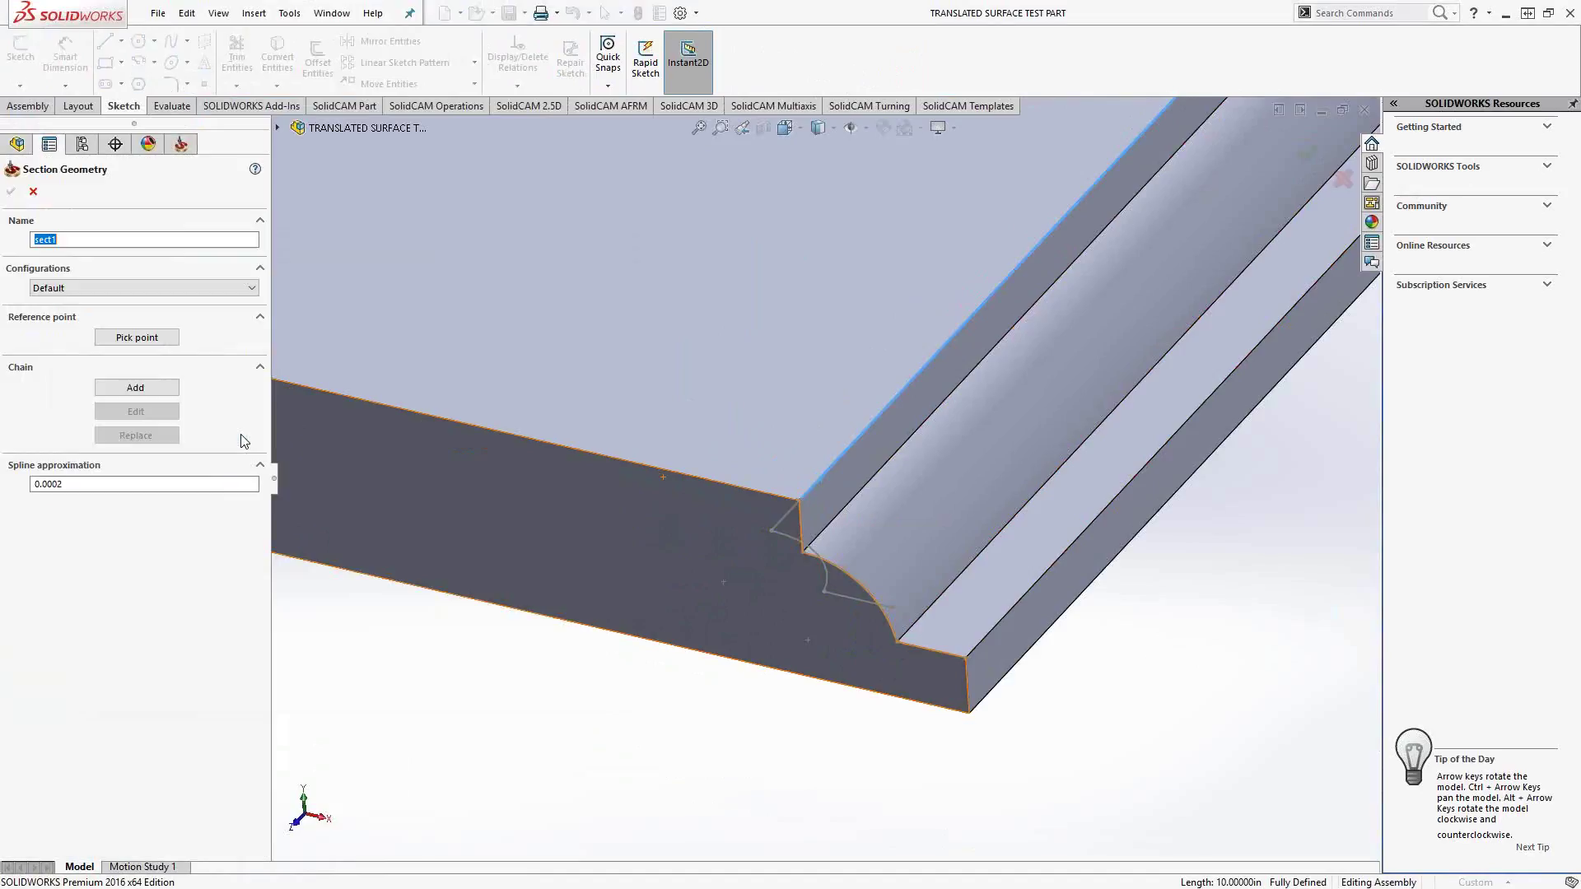
{"action": "left_click", "coordinate": [138, 338]}
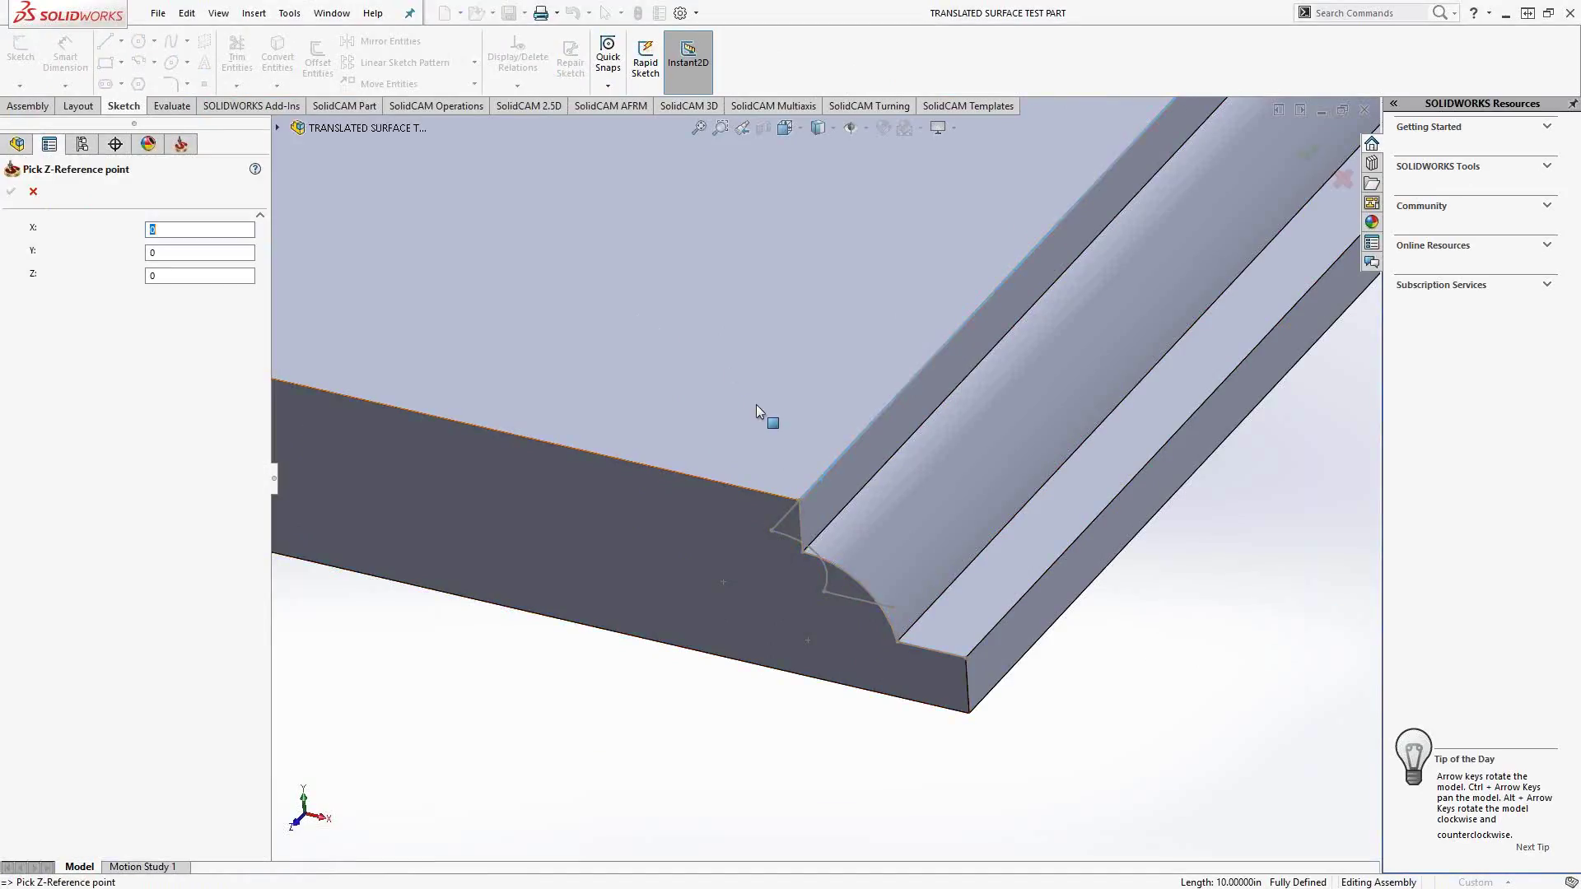
{"action": "left_click", "coordinate": [799, 499]}
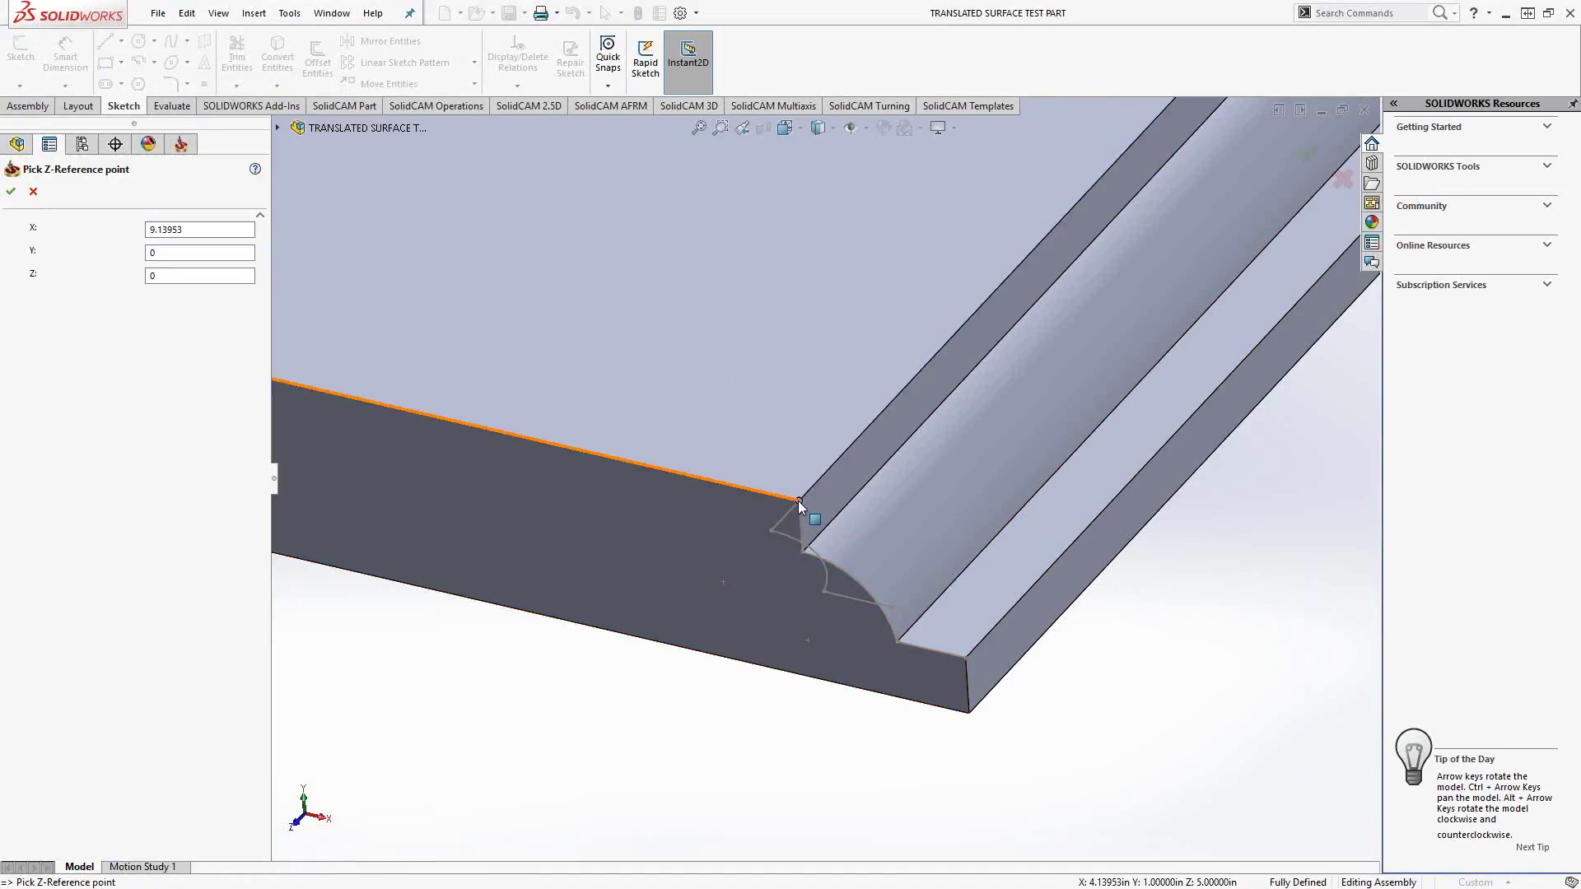
{"action": "left_click", "coordinate": [10, 191]}
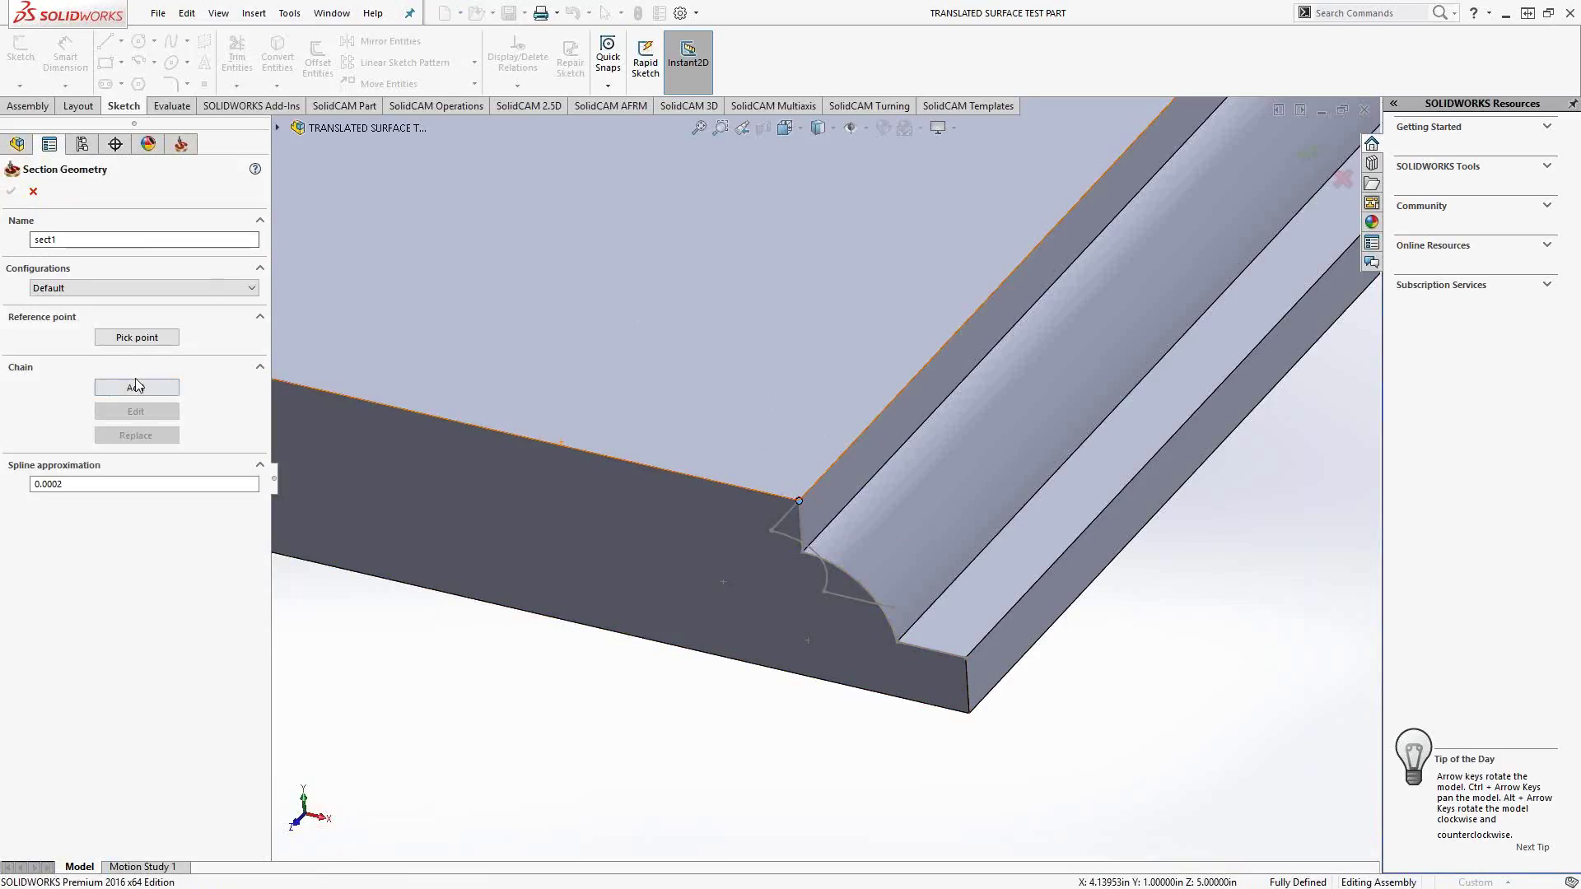
Chain the section from the sketch's short top line through the arcs to its lower straight line, and accept the section geometry.
{"action": "left_click", "coordinate": [135, 388]}
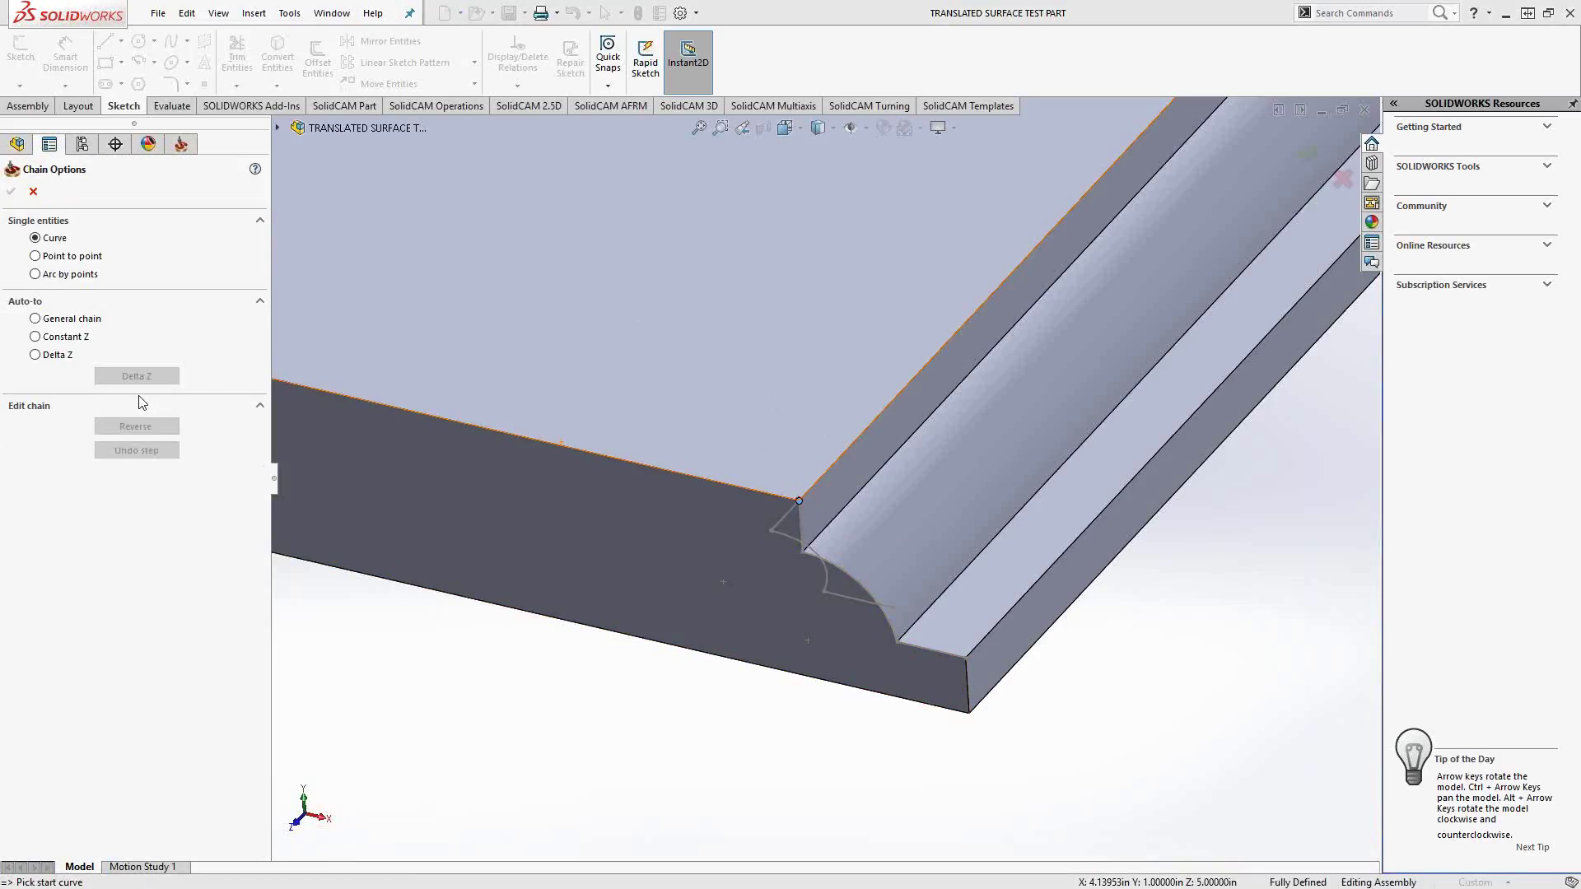
{"action": "left_click", "coordinate": [786, 522]}
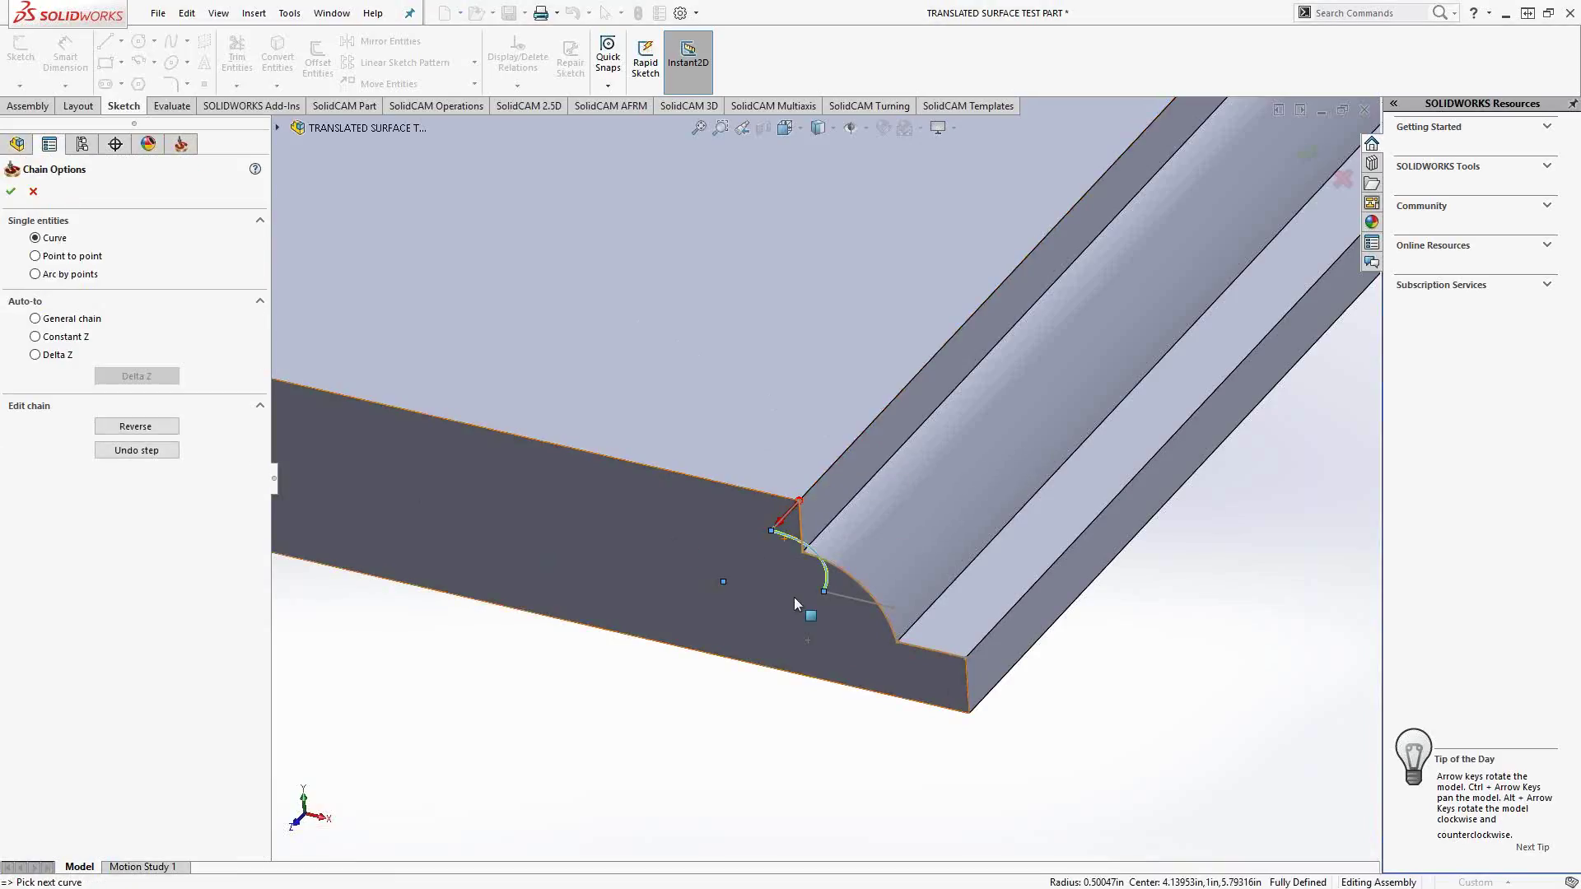
{"action": "left_click", "coordinate": [840, 599]}
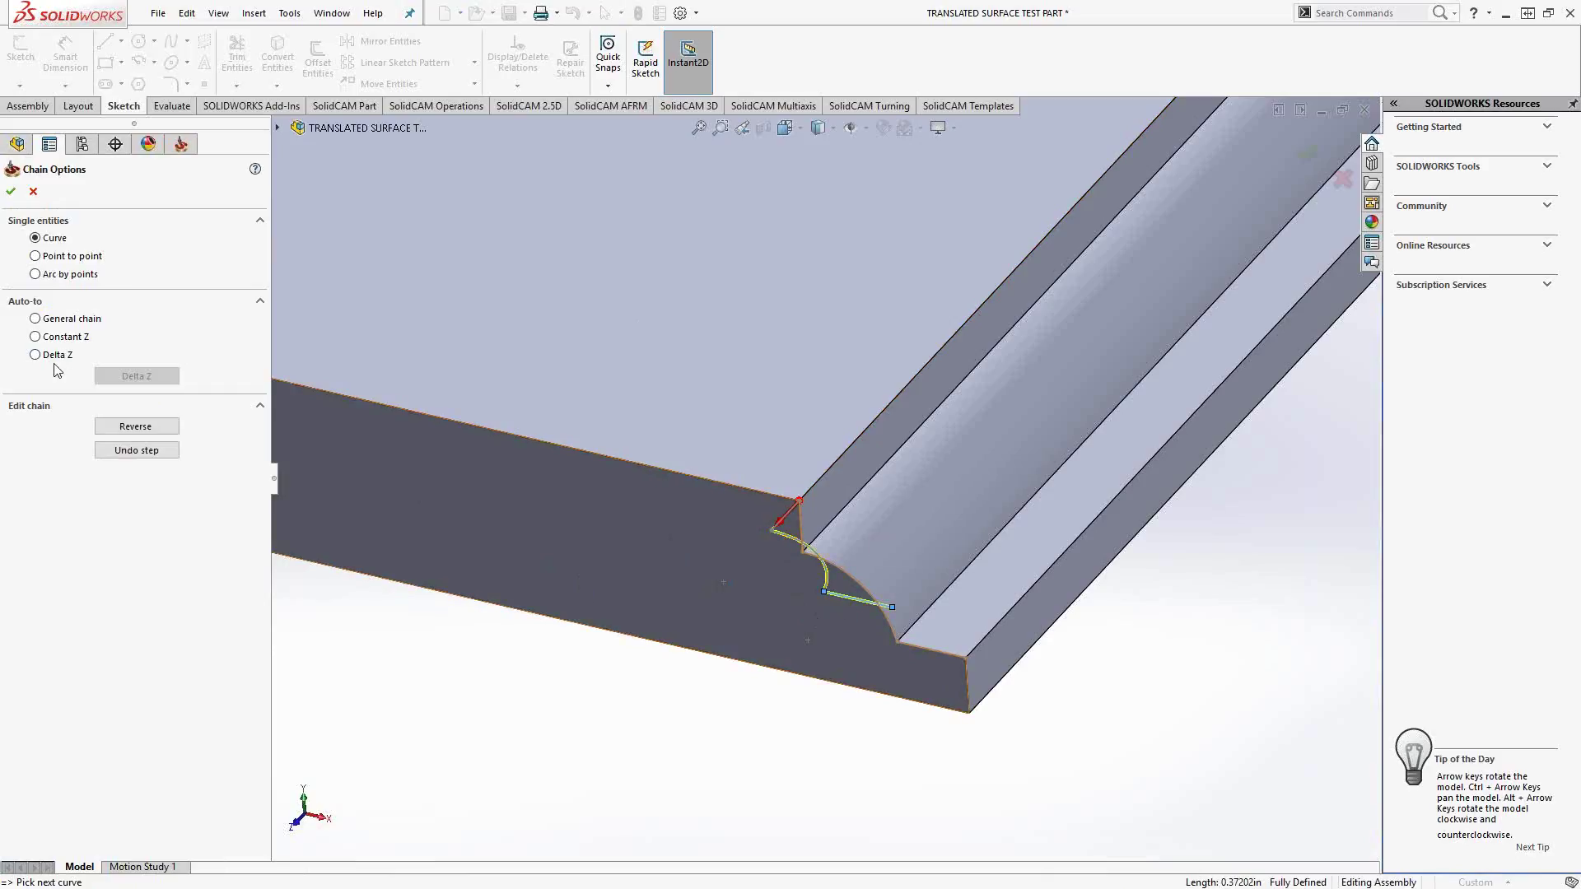
{"action": "left_click", "coordinate": [11, 191]}
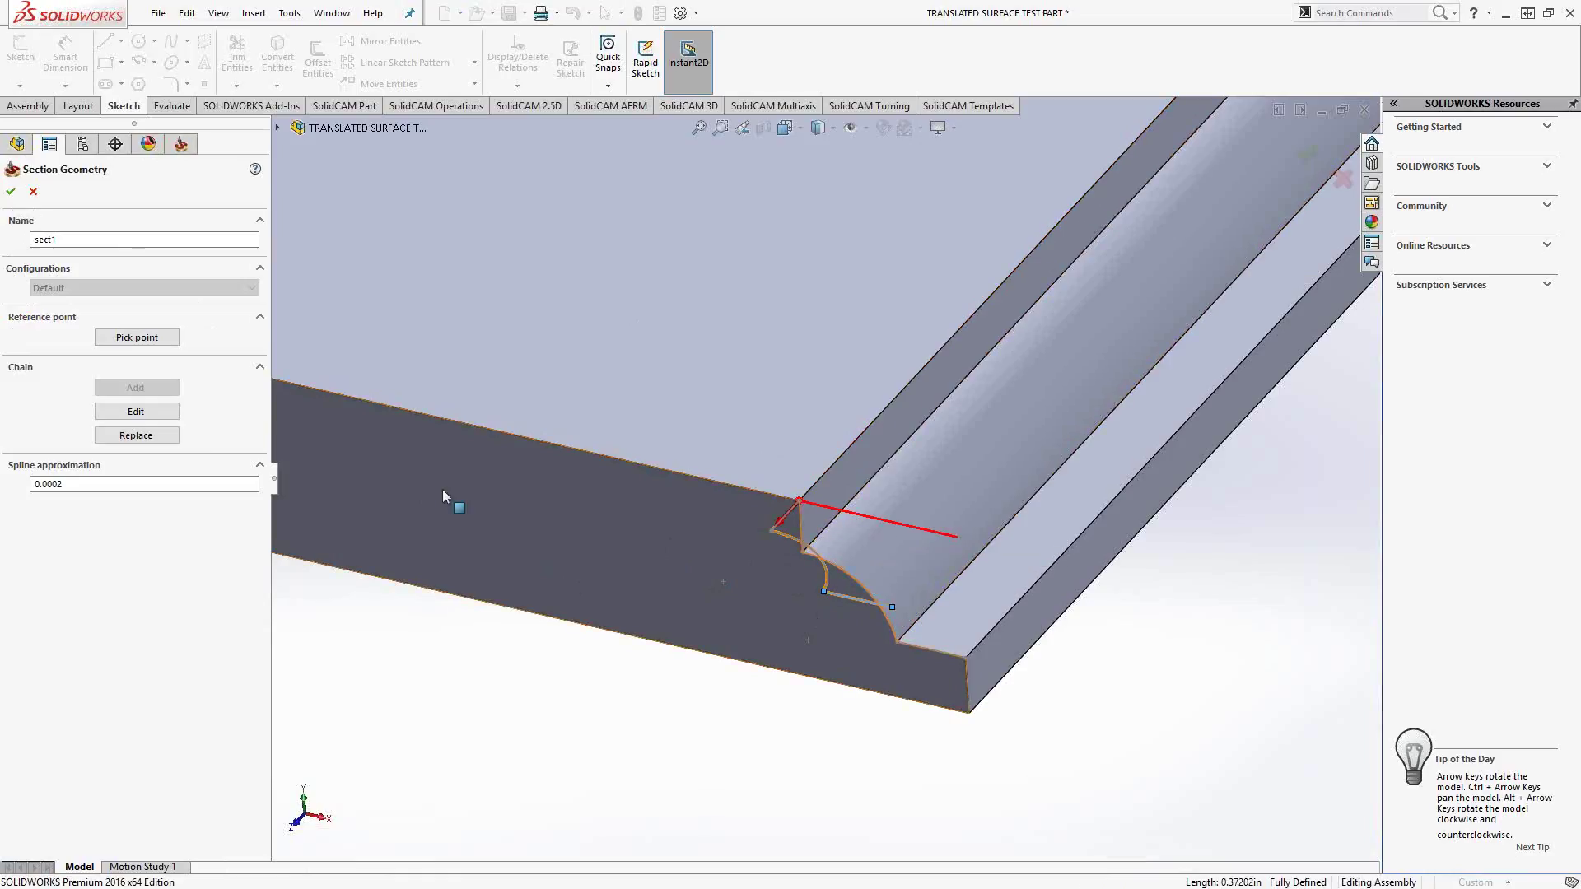
{"action": "left_click", "coordinate": [10, 193]}
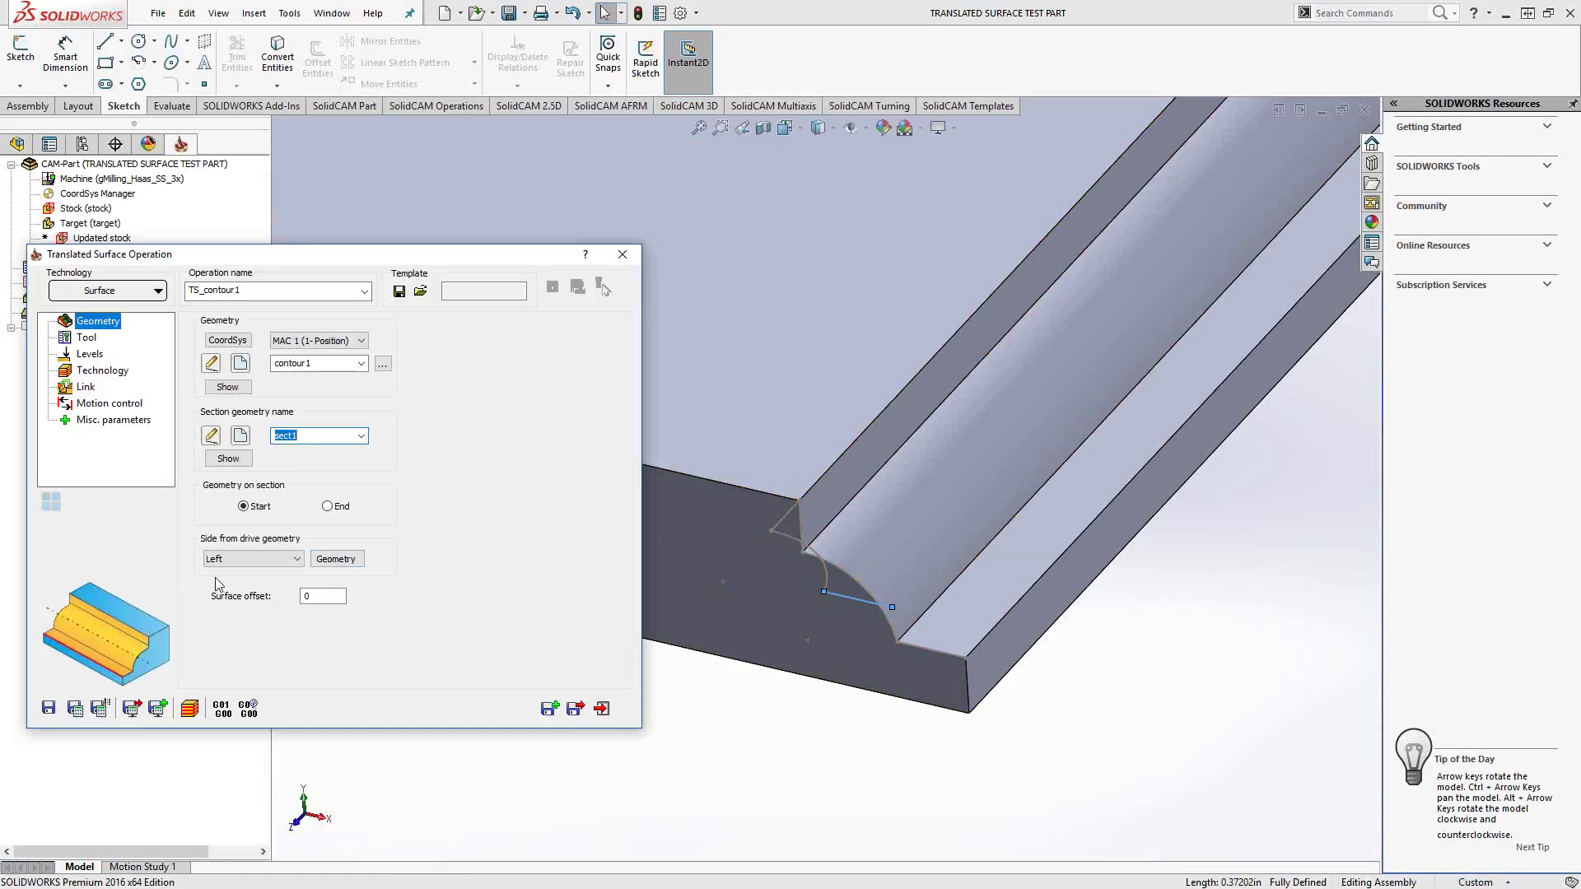
Assign tool 1, the 0.5" 4FL roughing end mill, and take the upper level from the part's top face.
{"action": "left_click", "coordinate": [86, 338]}
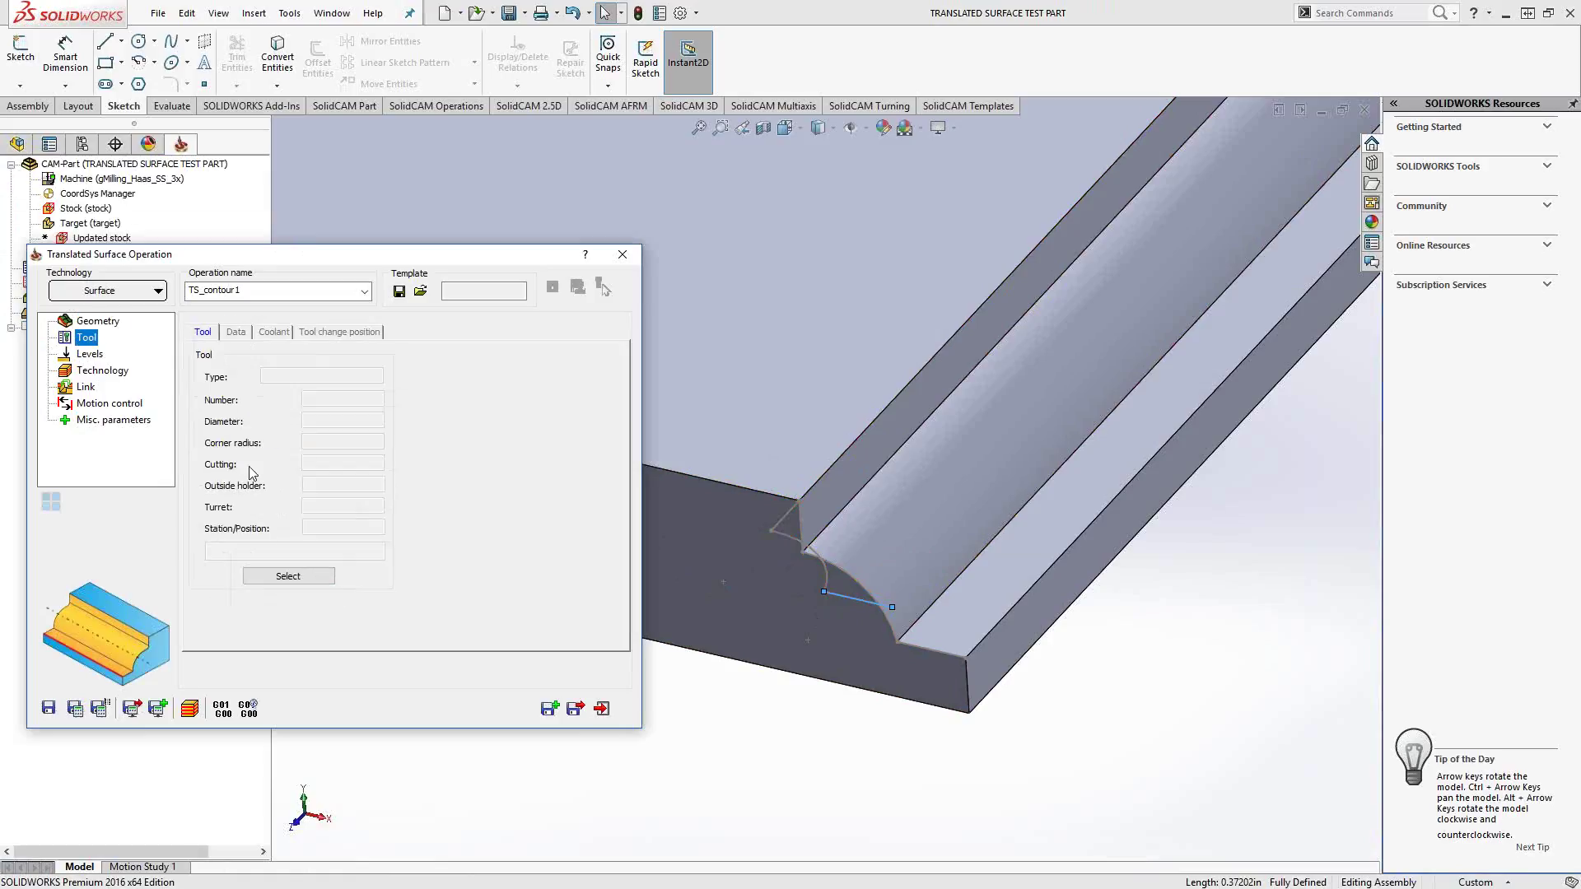
{"action": "left_click", "coordinate": [287, 576]}
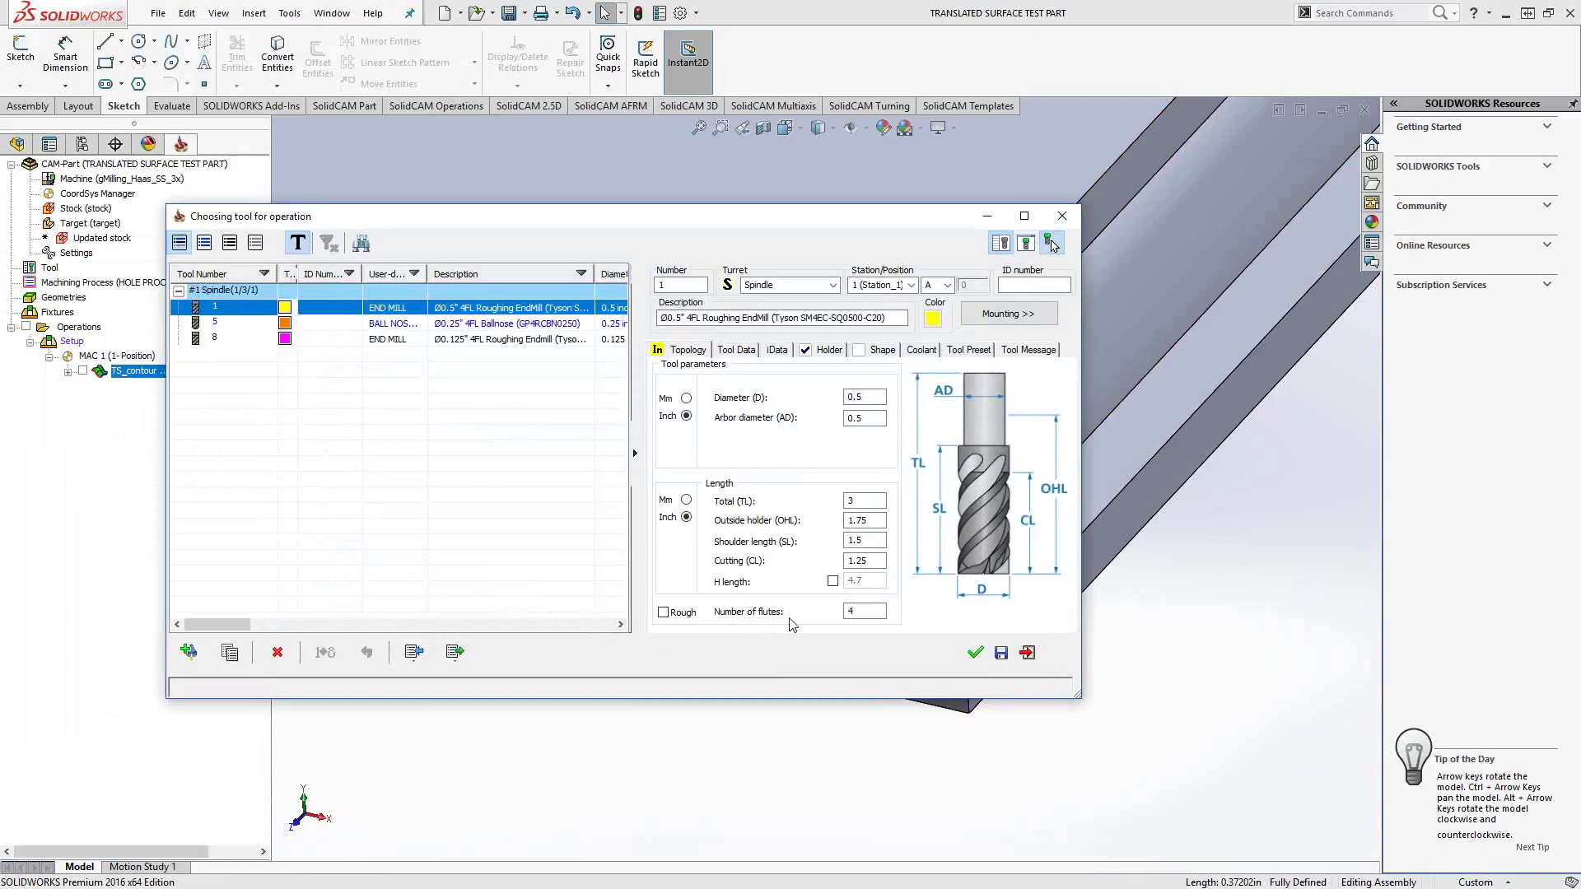
{"action": "left_click", "coordinate": [974, 653]}
{"action": "left_click", "coordinate": [95, 354]}
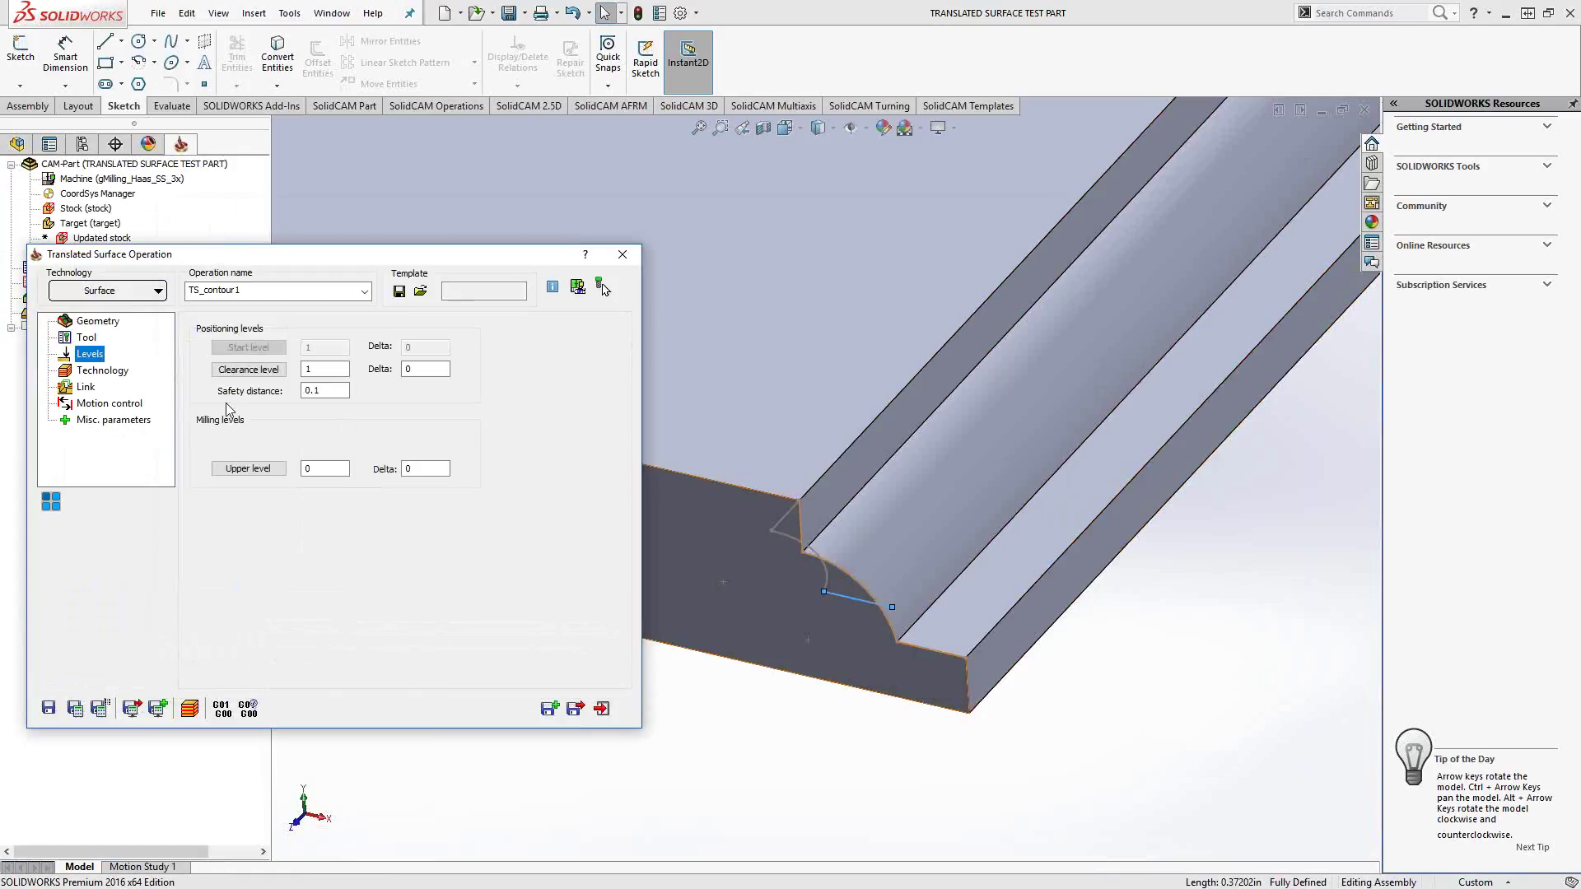
{"action": "left_click", "coordinate": [249, 468]}
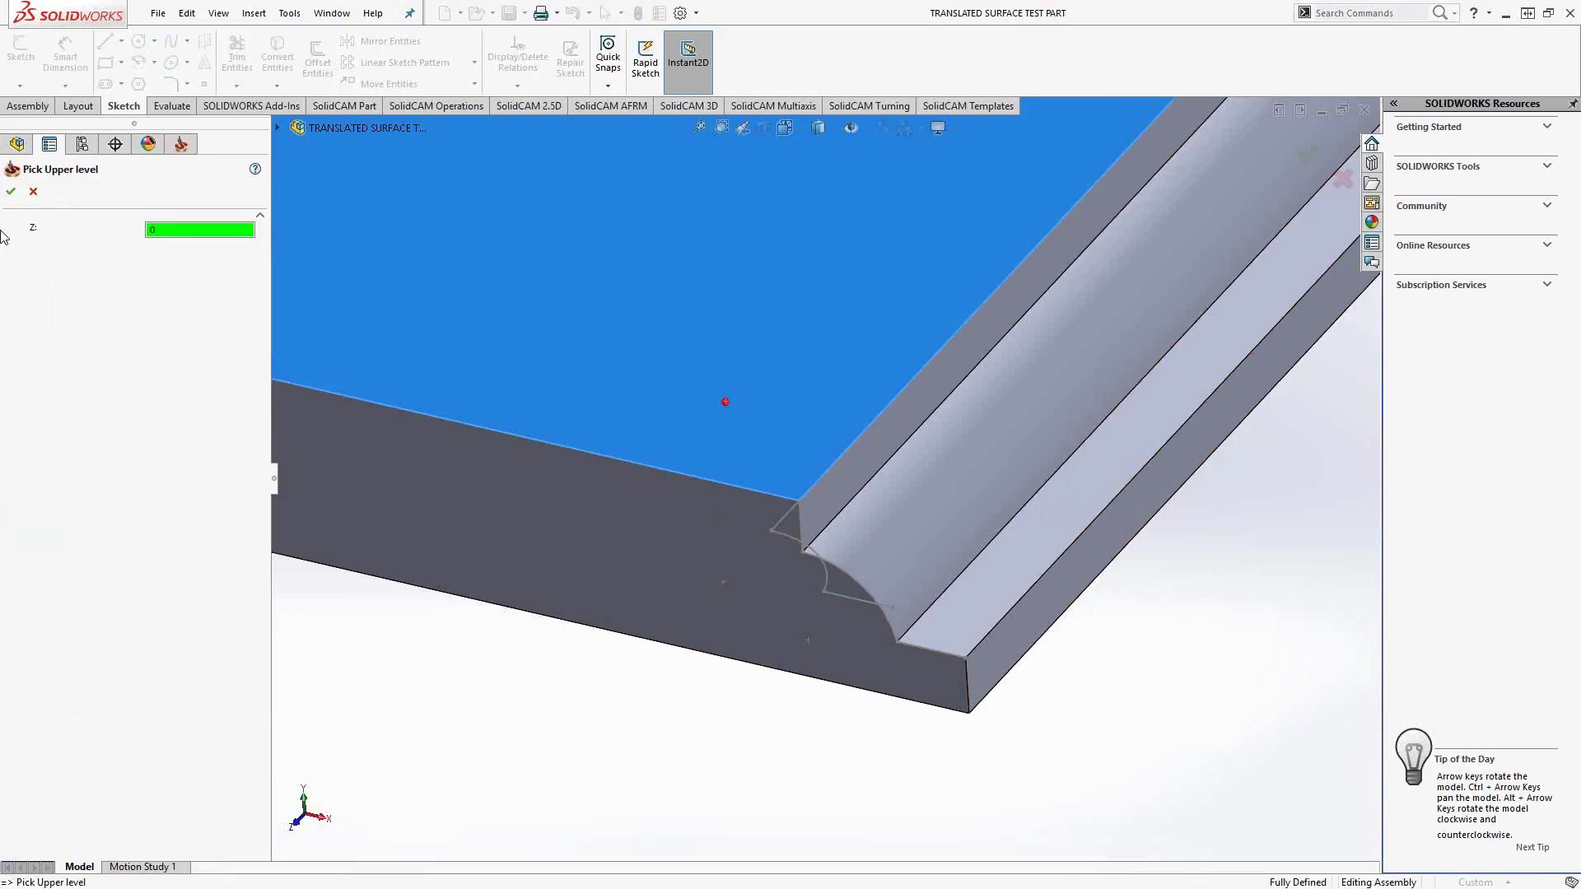
{"action": "left_click", "coordinate": [10, 191]}
Turn off the finish pass and enable roughing with a 0.05 step down and 0.5 overlap.
{"action": "left_click", "coordinate": [99, 372]}
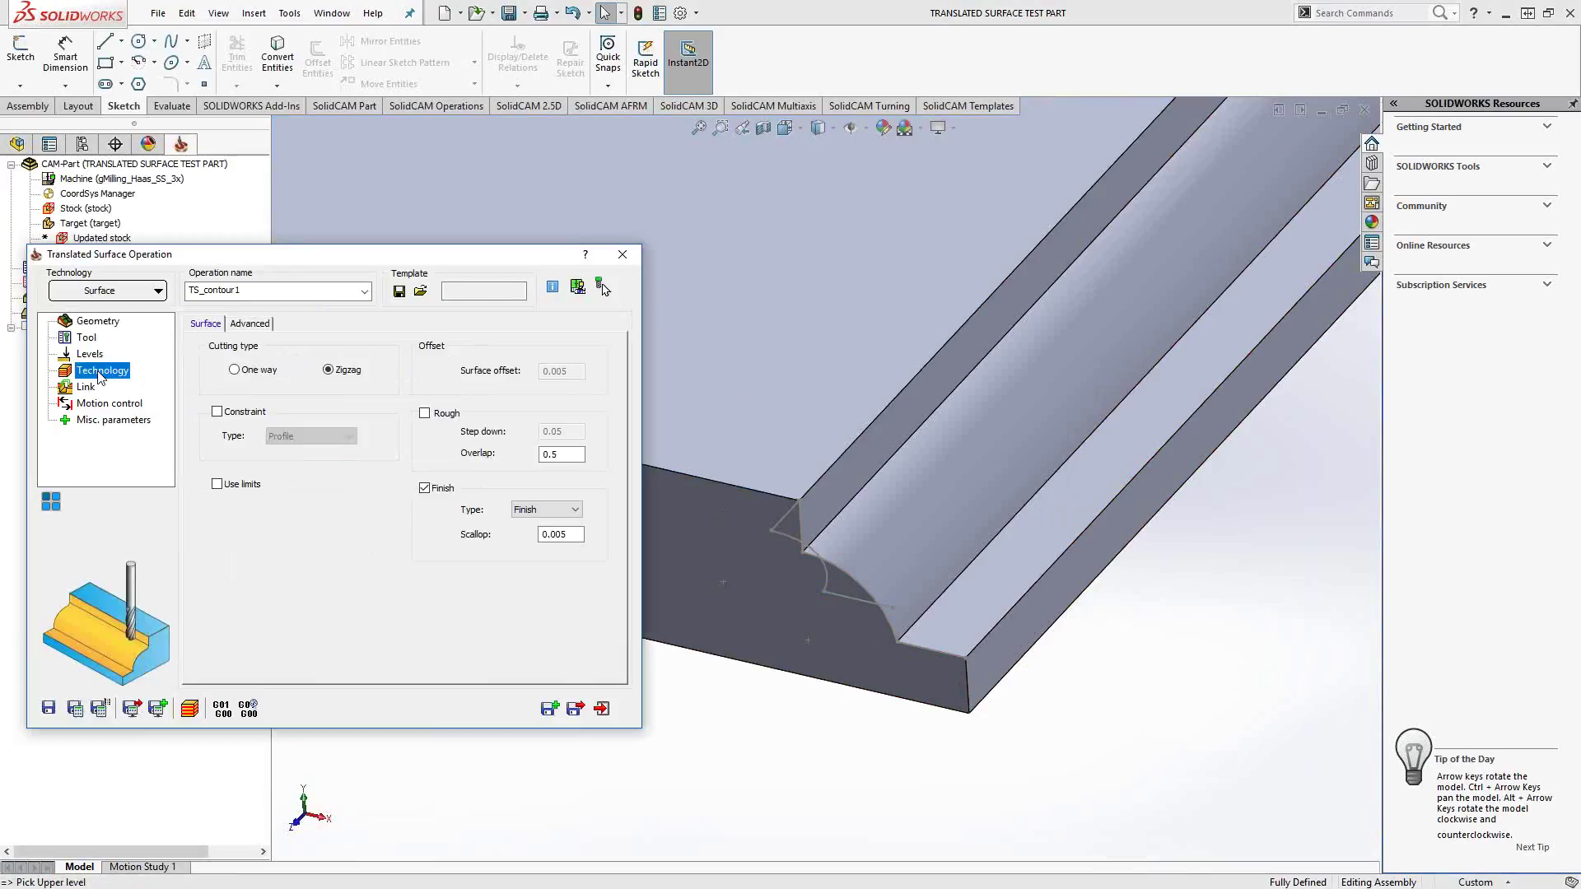
{"action": "left_click", "coordinate": [425, 488]}
{"action": "left_click", "coordinate": [425, 413]}
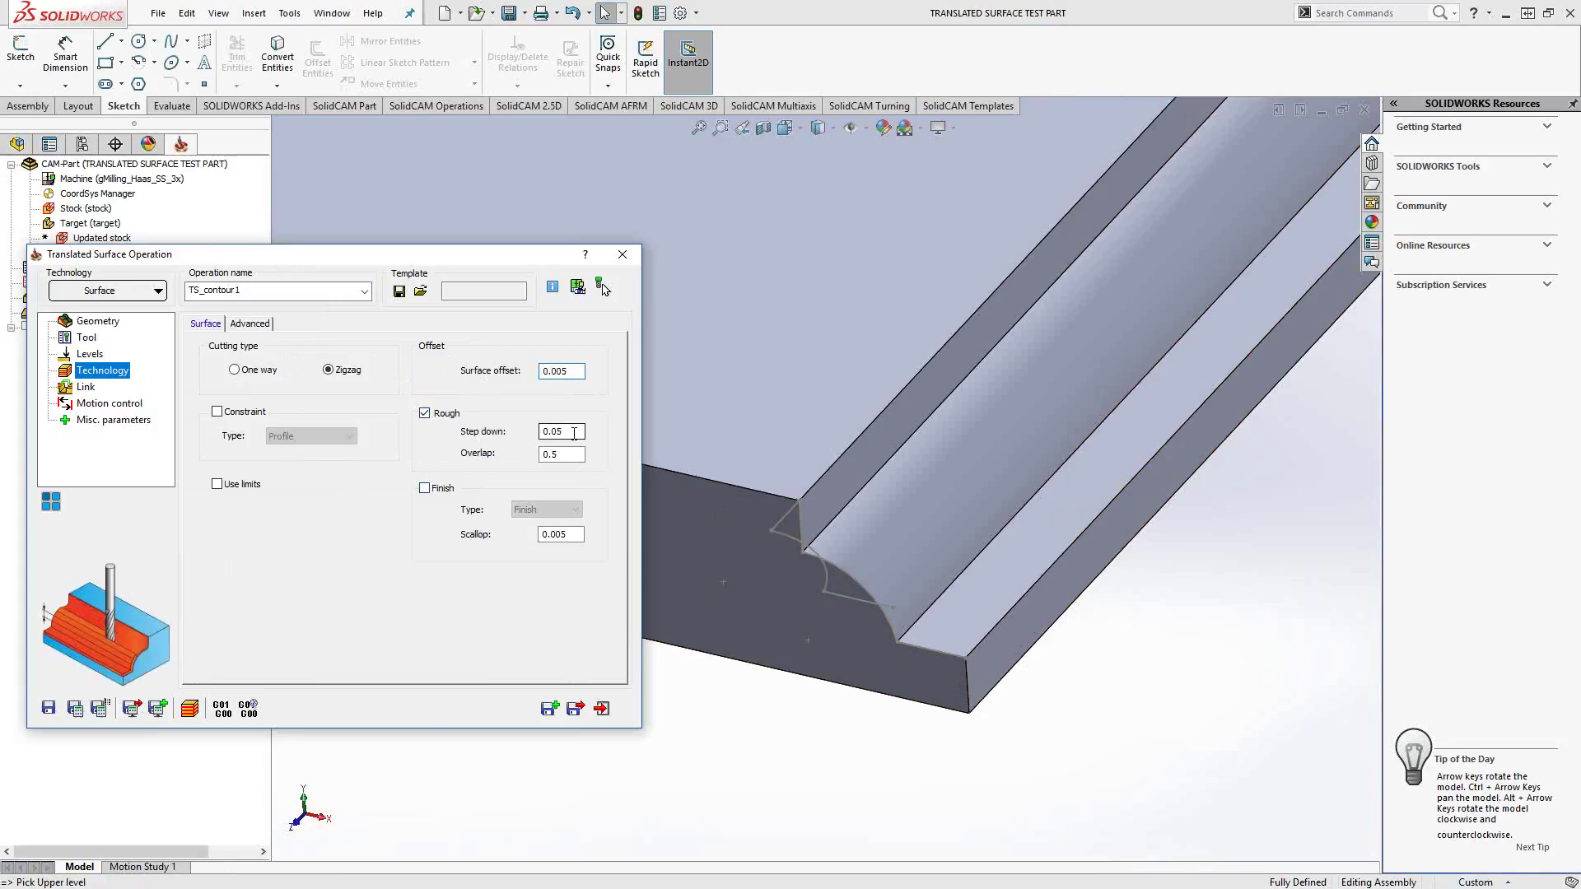
{"action": "left_click", "coordinate": [570, 455]}
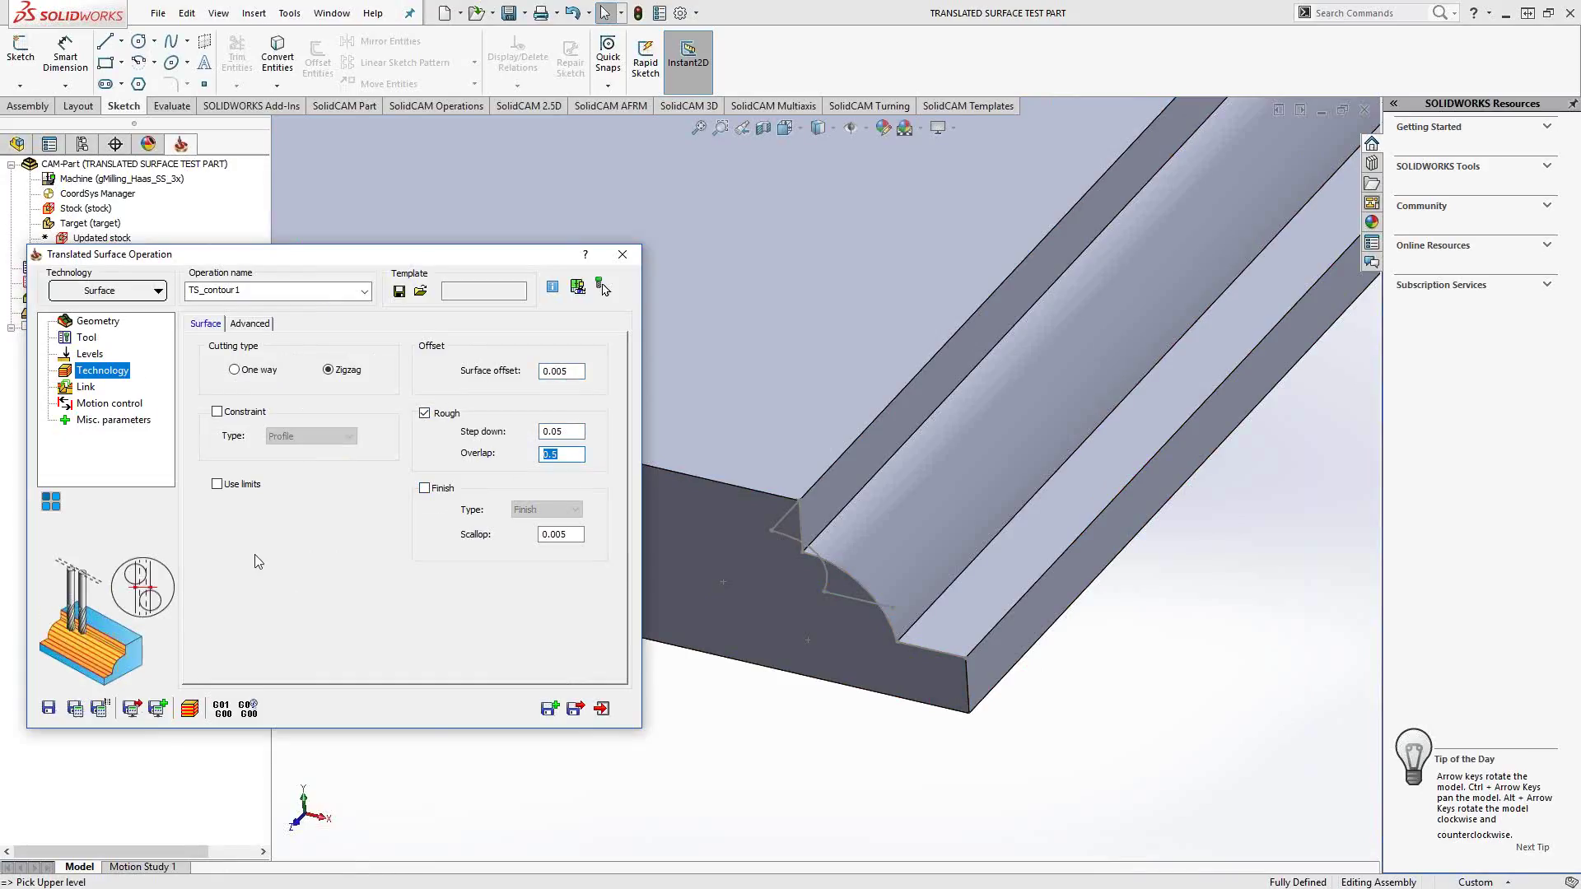
Set the lead in to None, make the lead out the same, and save and calculate the operation.
{"action": "left_click", "coordinate": [85, 387]}
{"action": "left_click", "coordinate": [327, 413]}
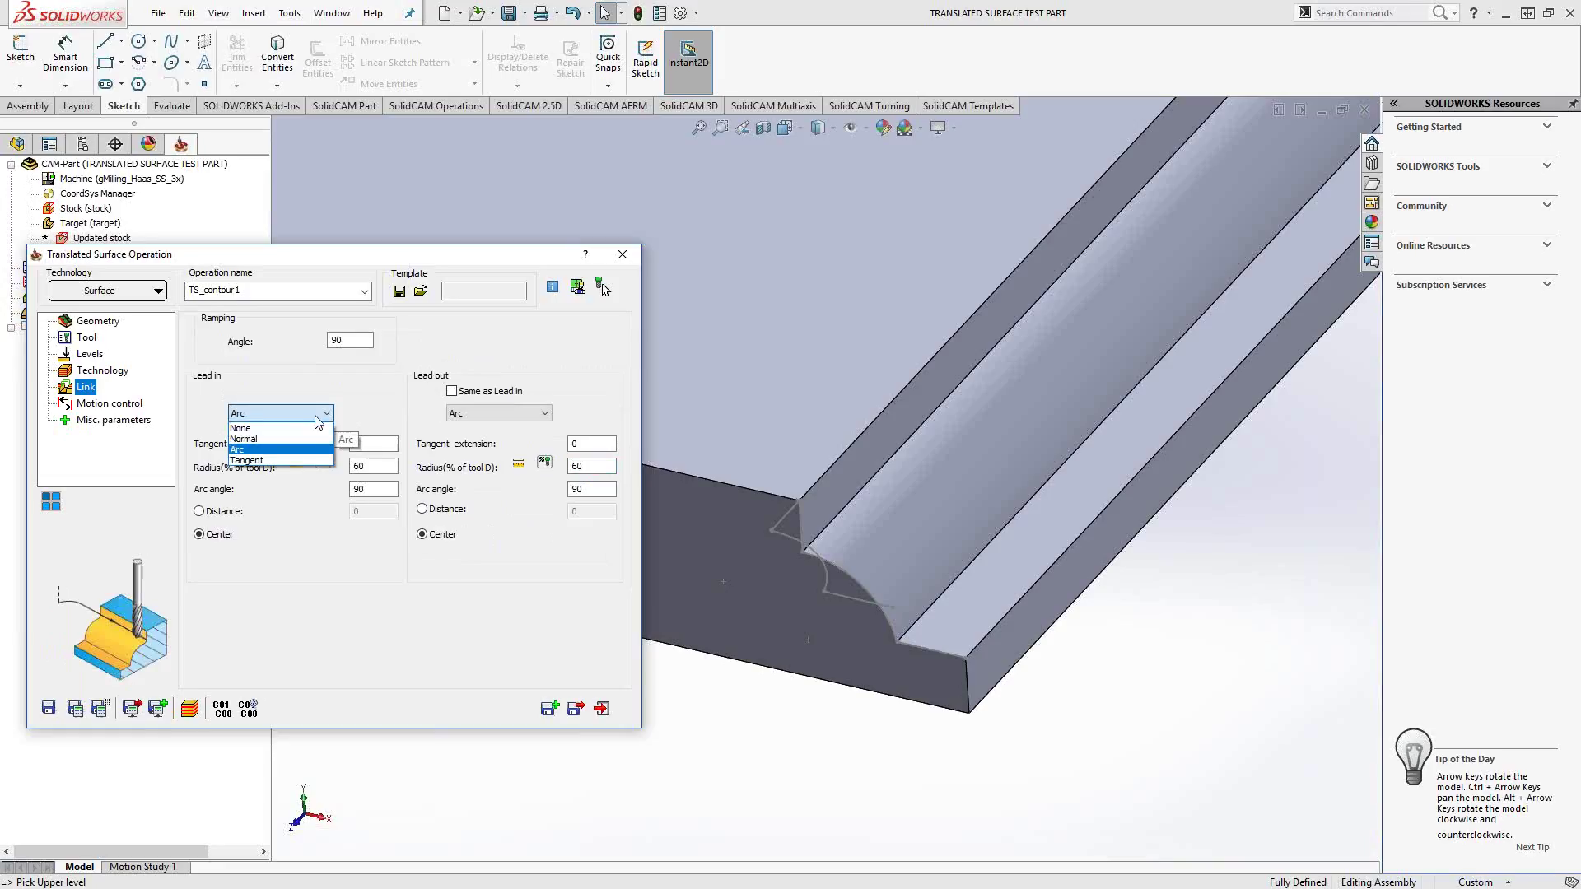
{"action": "left_click", "coordinate": [287, 429]}
{"action": "left_click", "coordinate": [451, 391]}
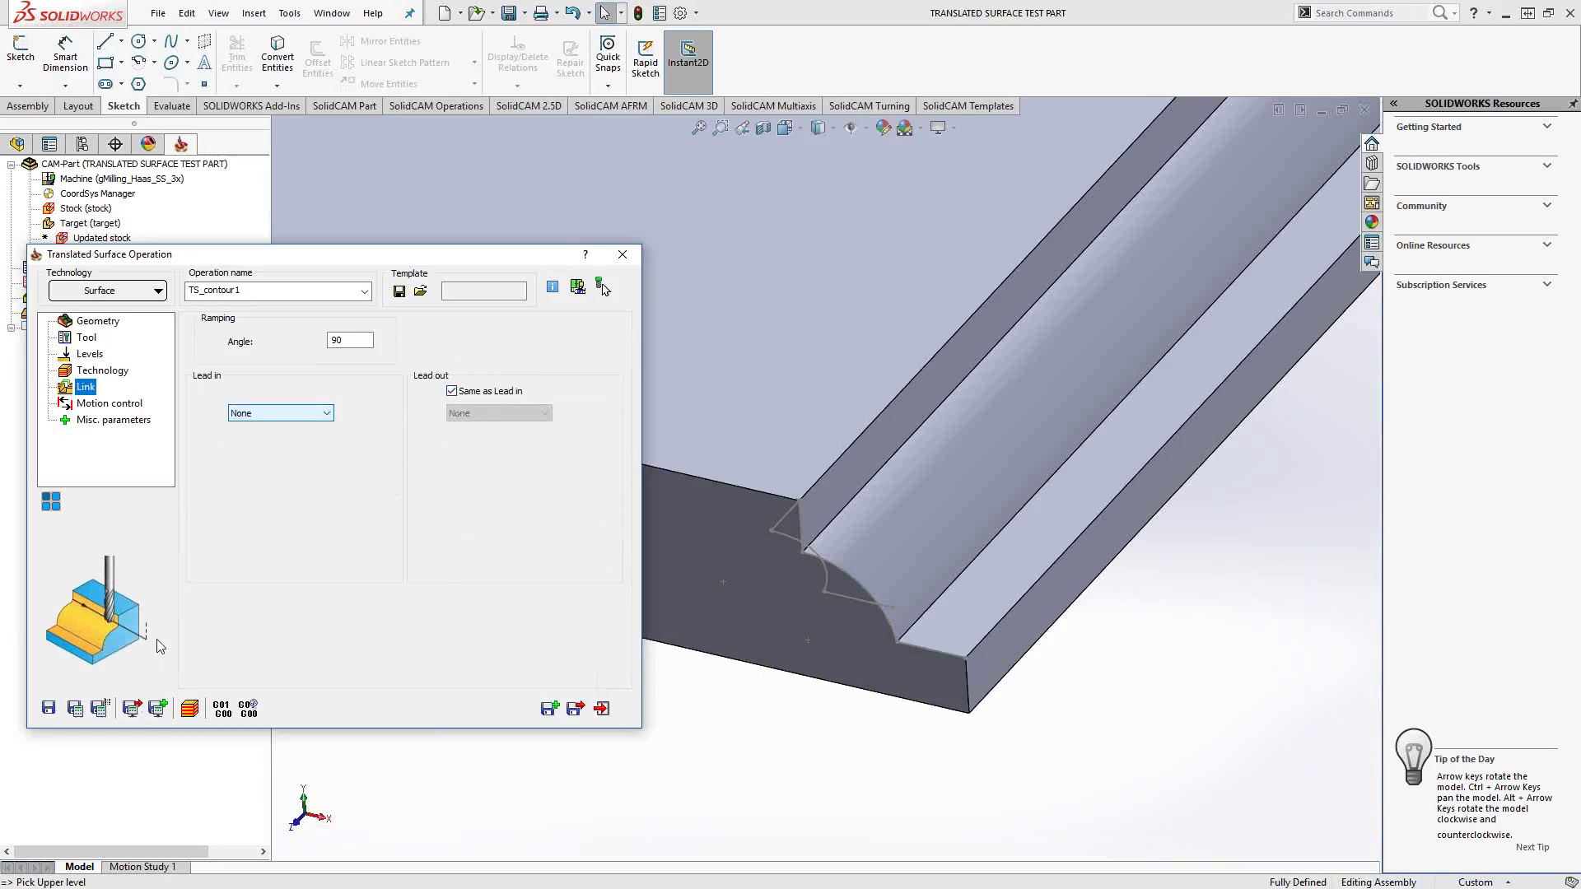
{"action": "left_click", "coordinate": [74, 709]}
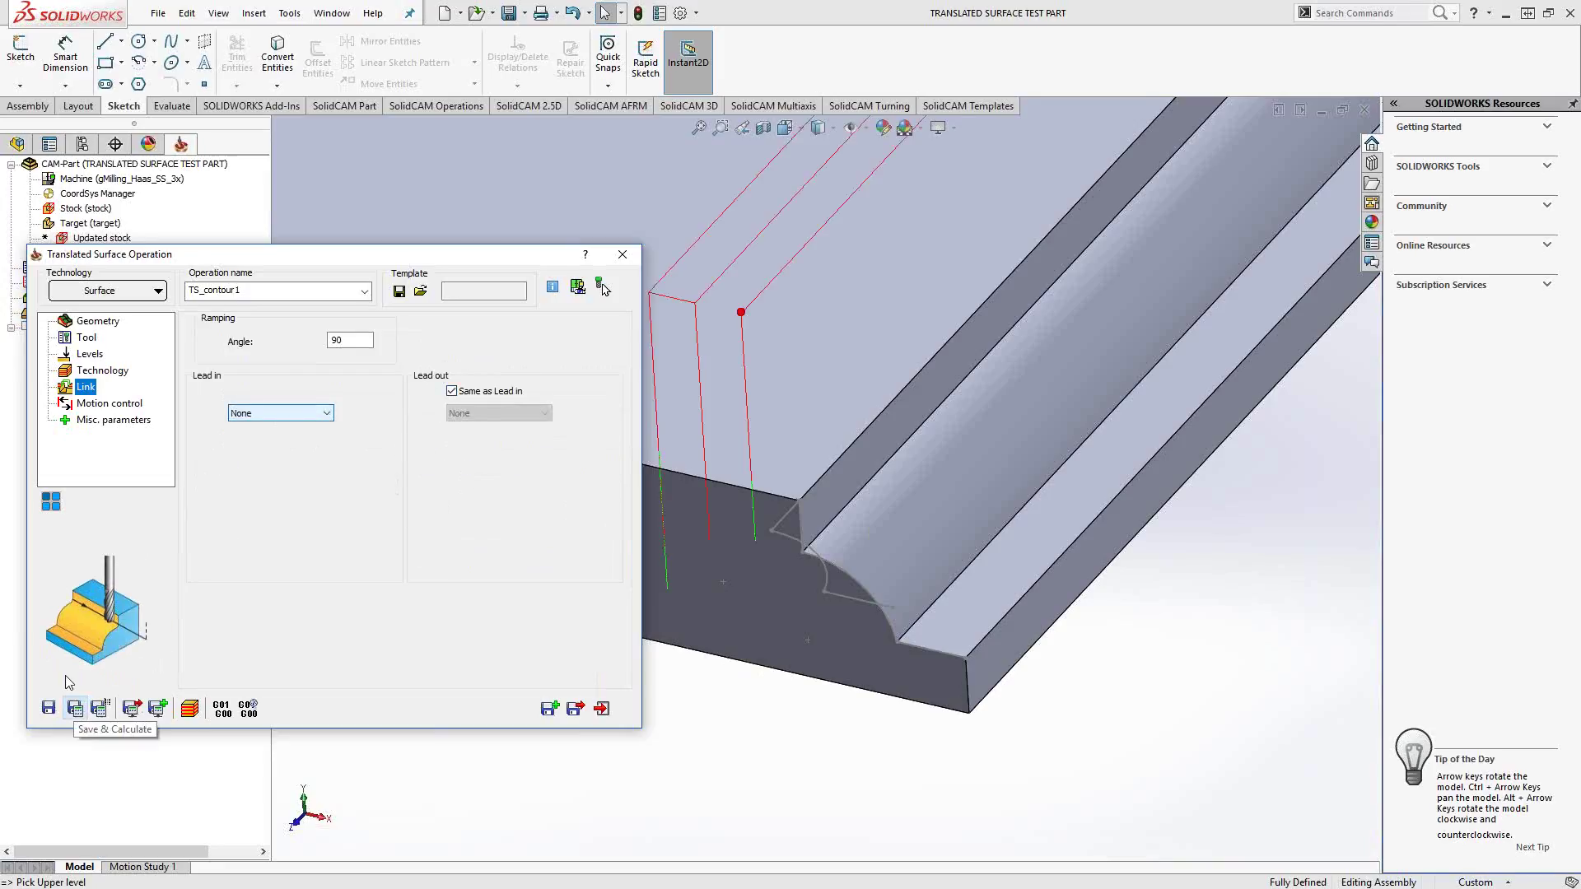
Change the side from drive geometry to Right, recalculate, and check the toolpath along the profiled edge.
{"action": "left_click", "coordinate": [88, 372]}
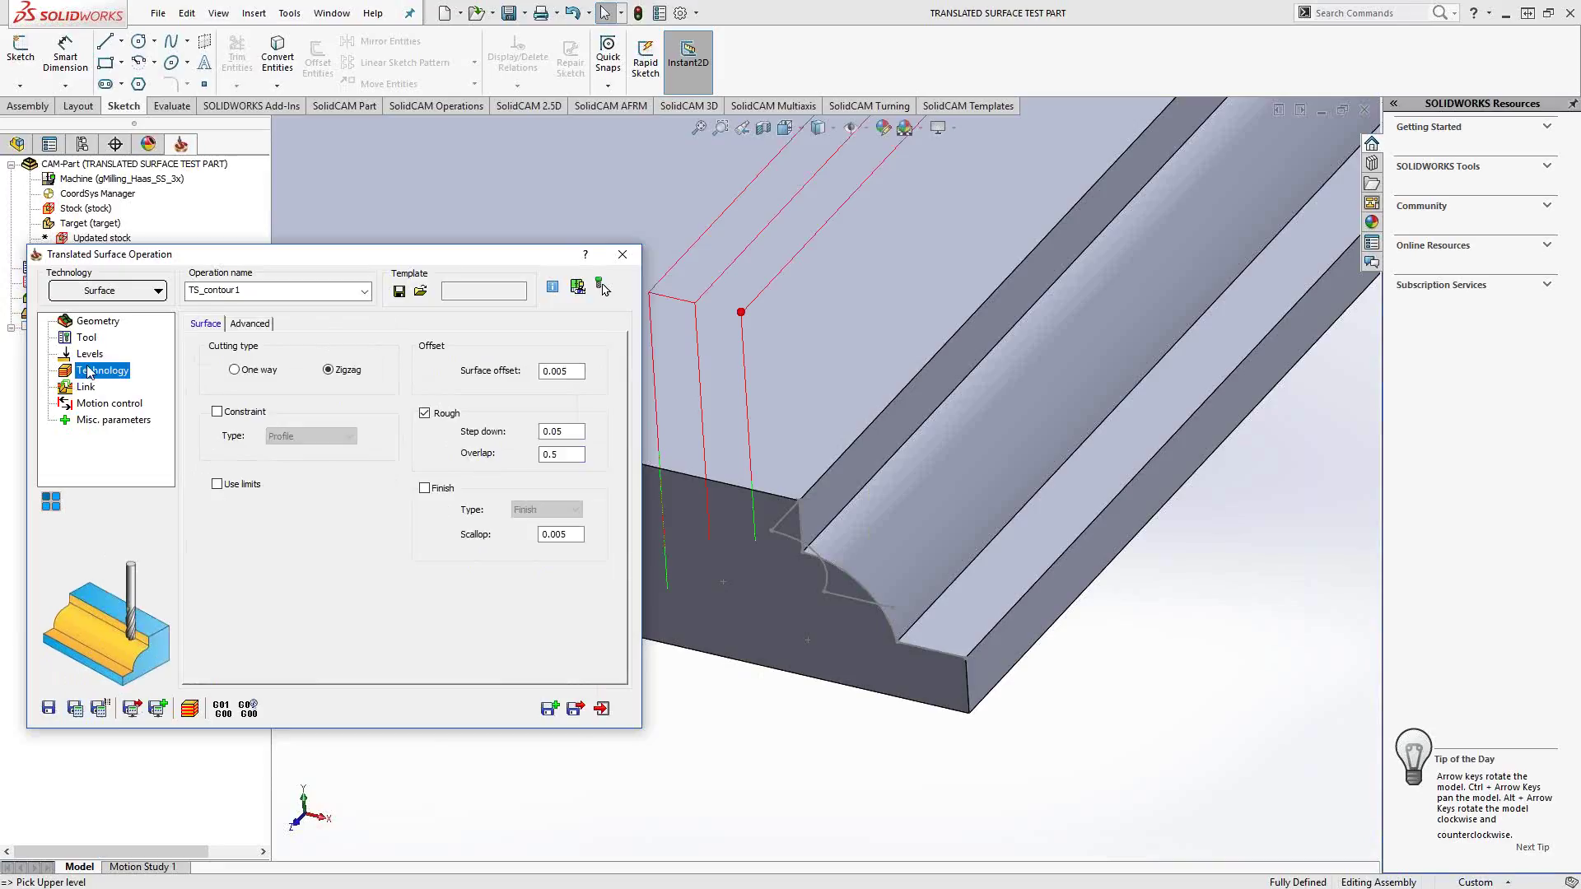
{"action": "left_click", "coordinate": [93, 323]}
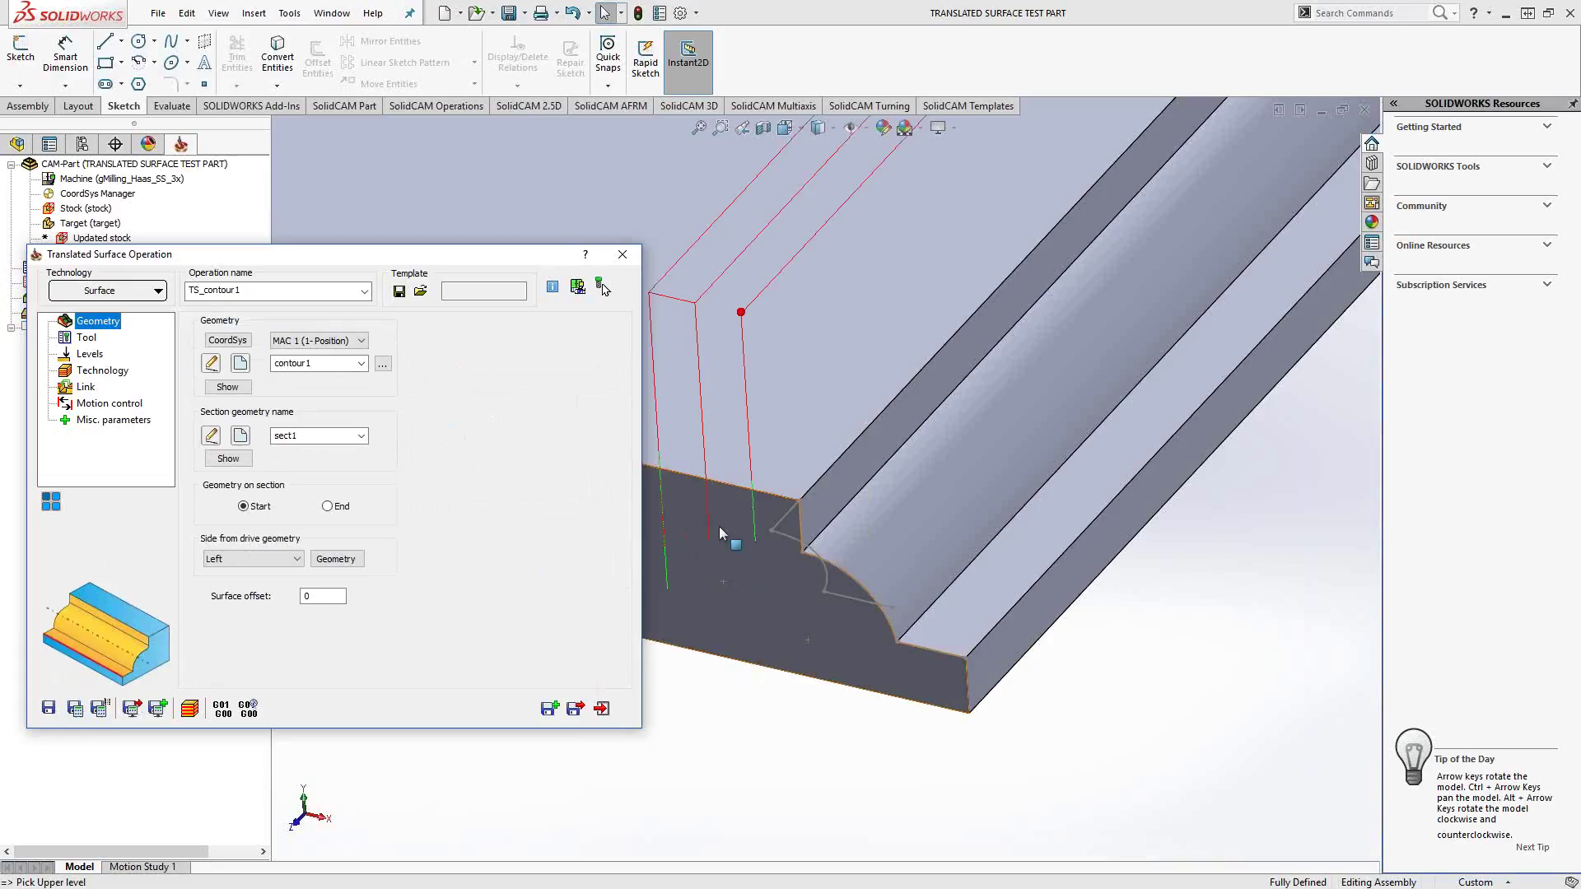
{"action": "left_click", "coordinate": [300, 560]}
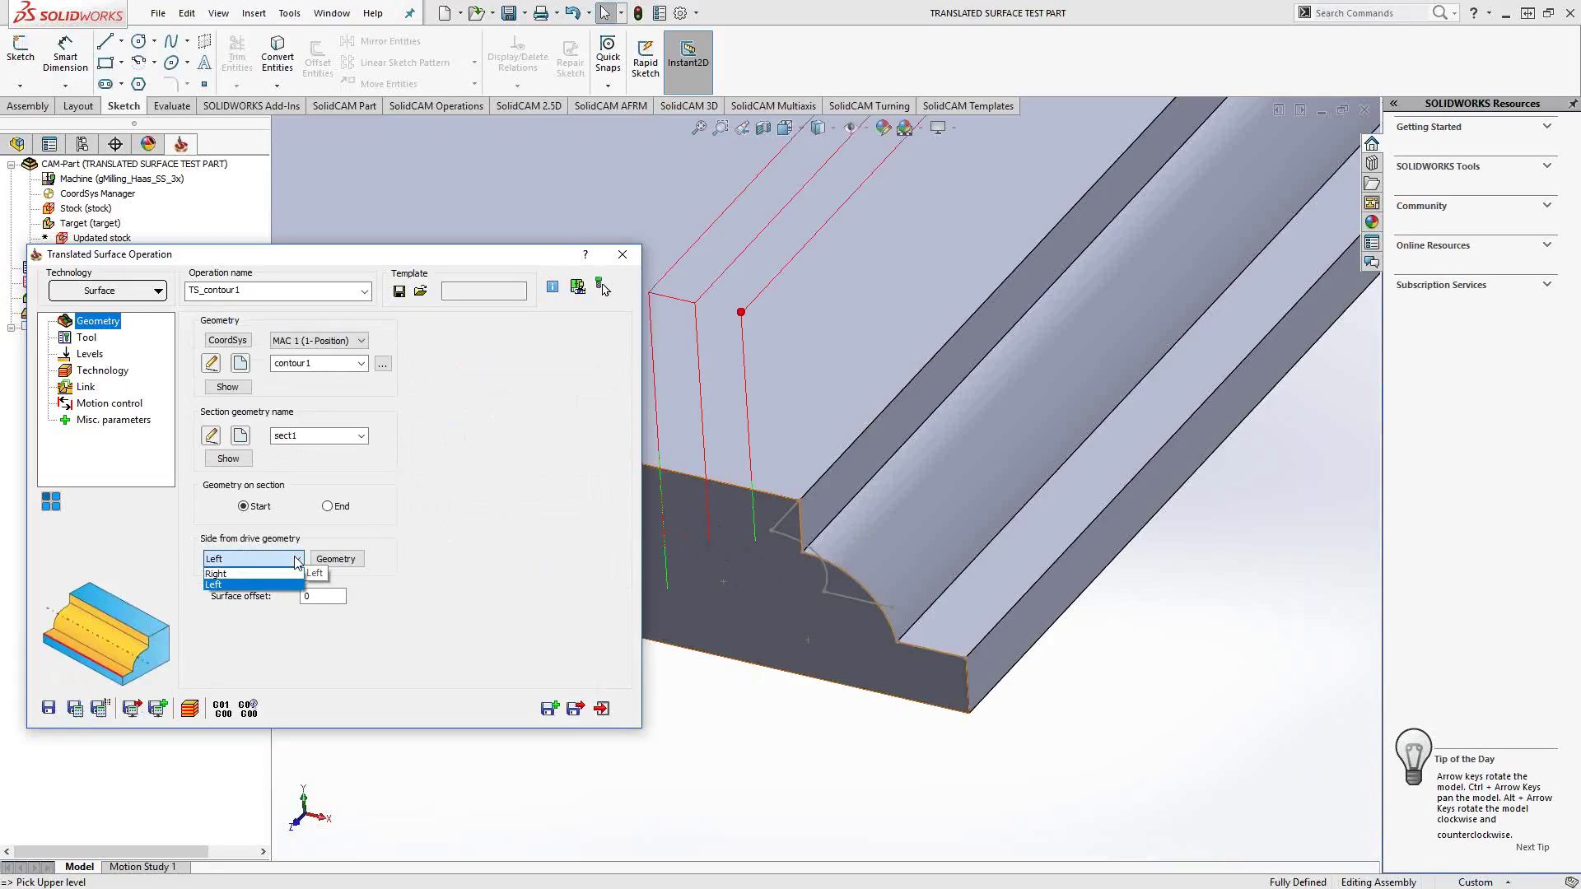
{"action": "left_click", "coordinate": [229, 578]}
{"action": "left_click", "coordinate": [77, 708]}
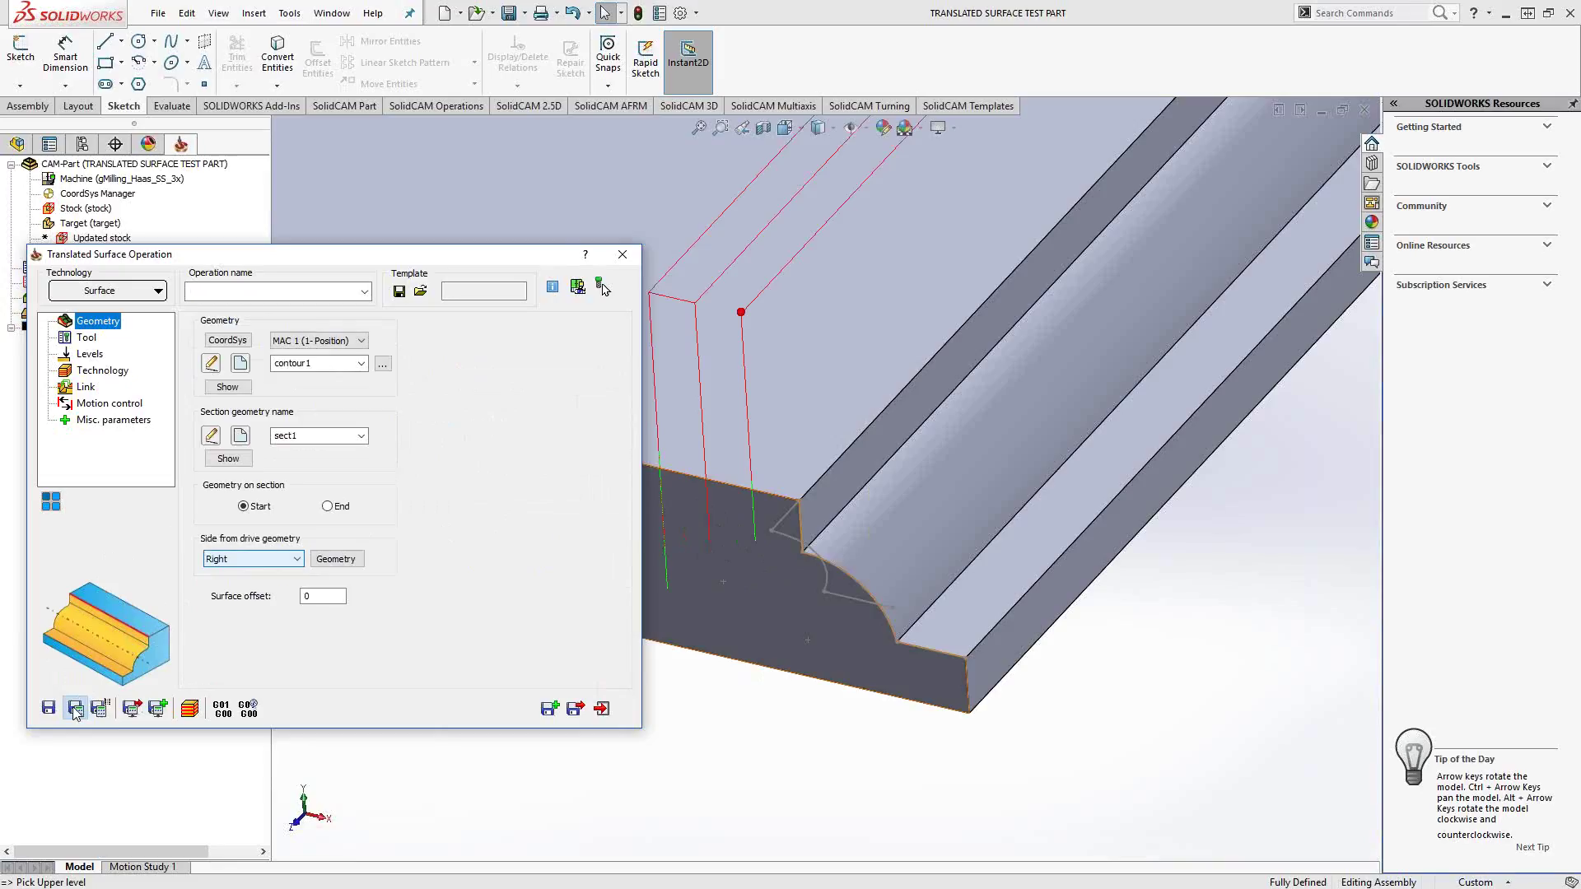
{"action": "middle_click_drag", "start_coordinate": [998, 519], "coordinate": [1038, 426]}
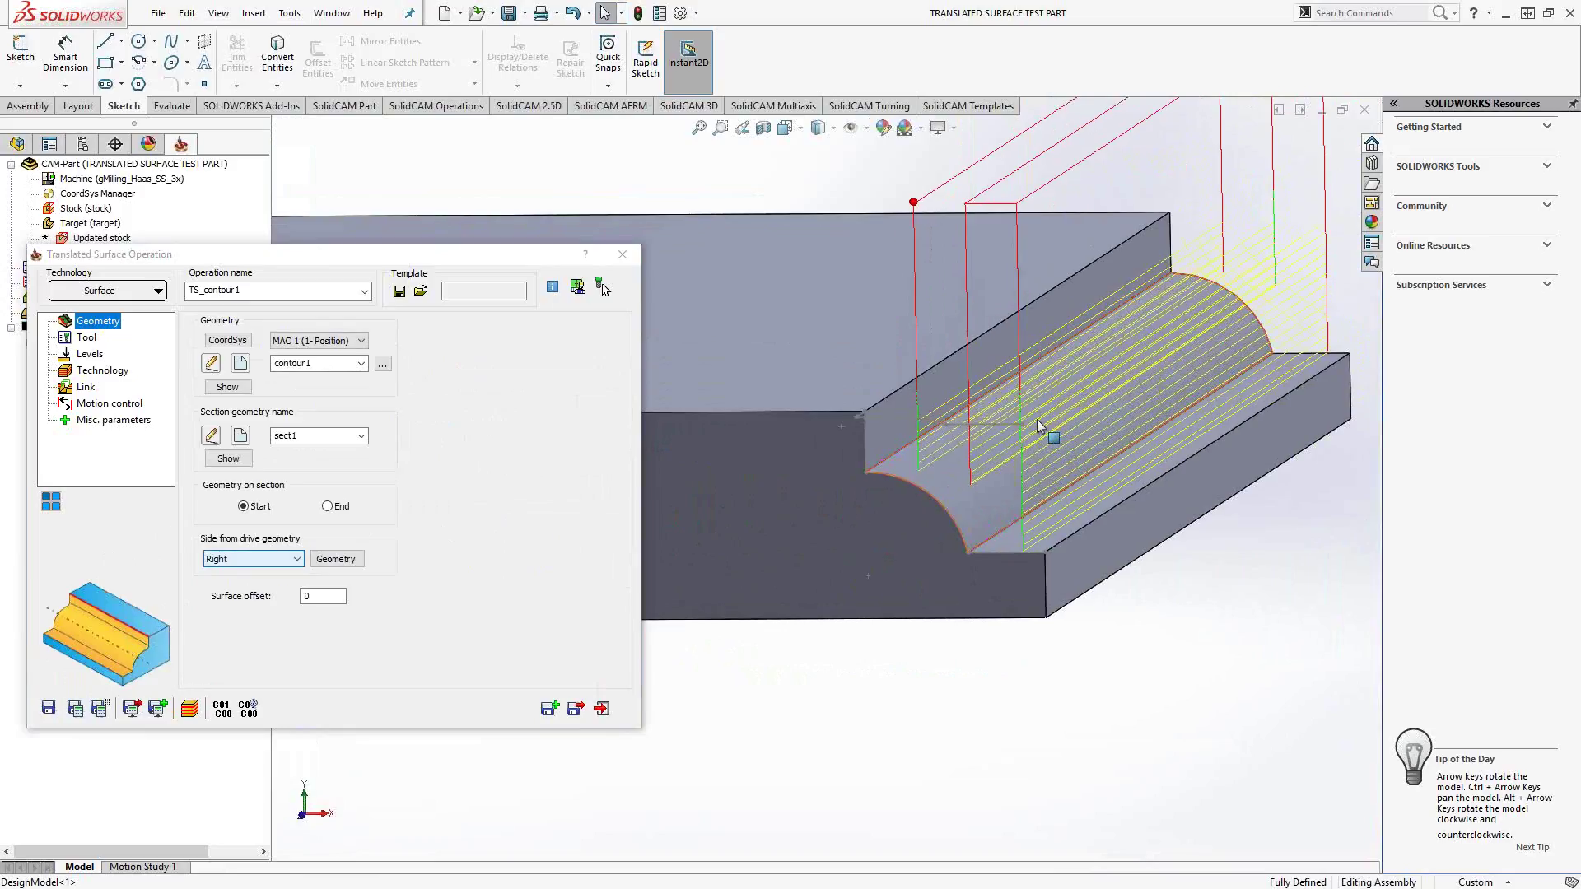
{"action": "mouse_move", "coordinate": [976, 489]}
{"action": "middle_mouse_down"}
{"action": "mouse_move", "coordinate": [988, 453]}
{"action": "mouse_move", "coordinate": [979, 481]}
{"action": "middle_mouse_up"}
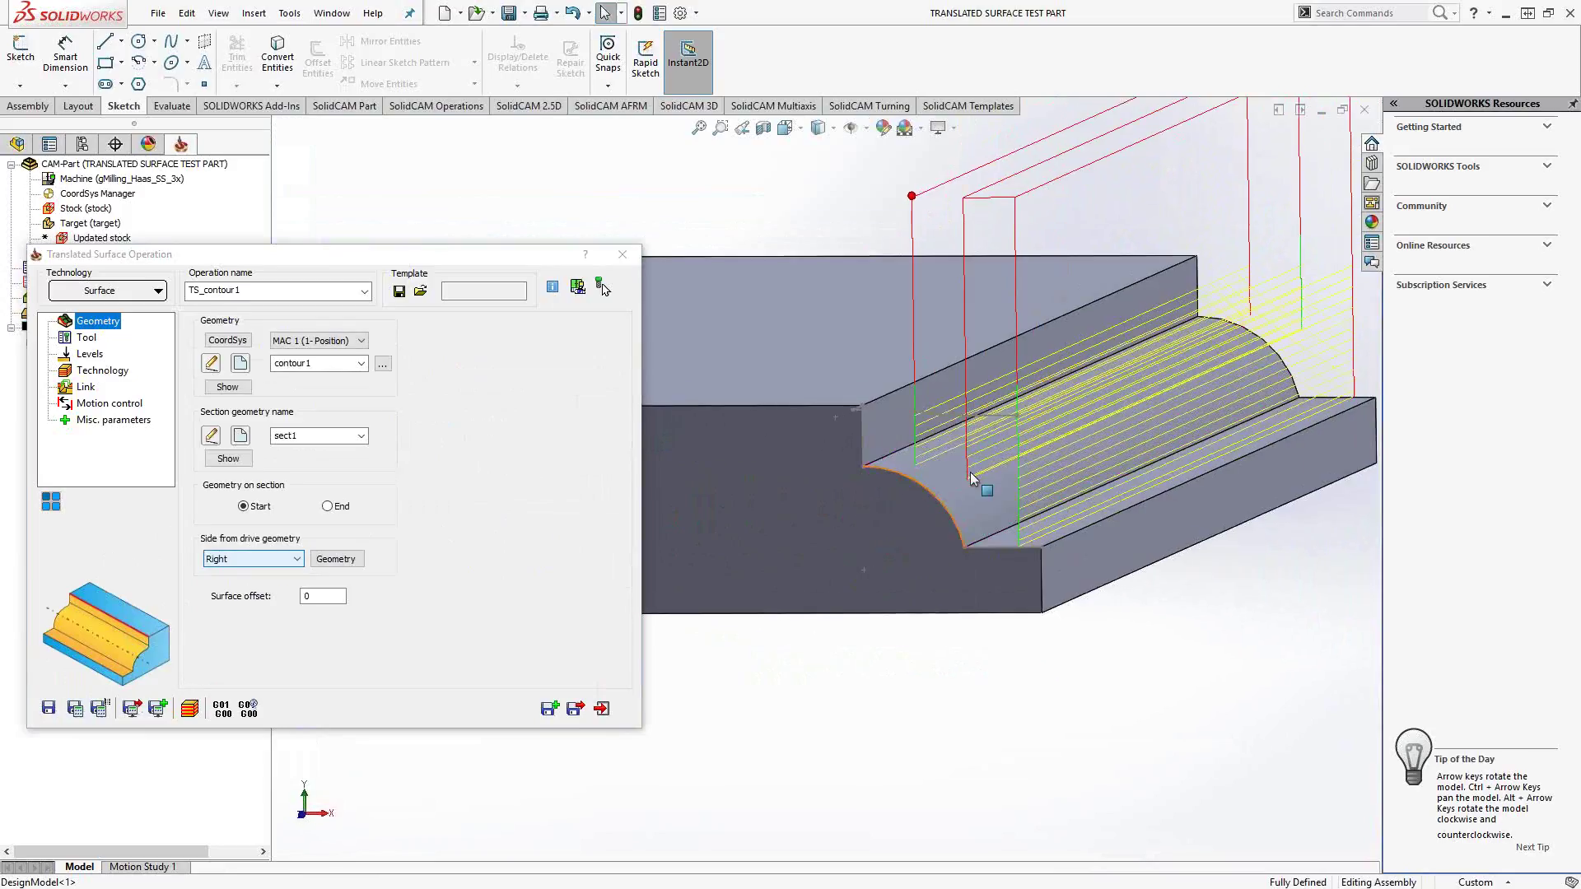
Try a roughing overlap of 0.1 and recalculate the toolpath.
{"action": "left_click", "coordinate": [102, 376]}
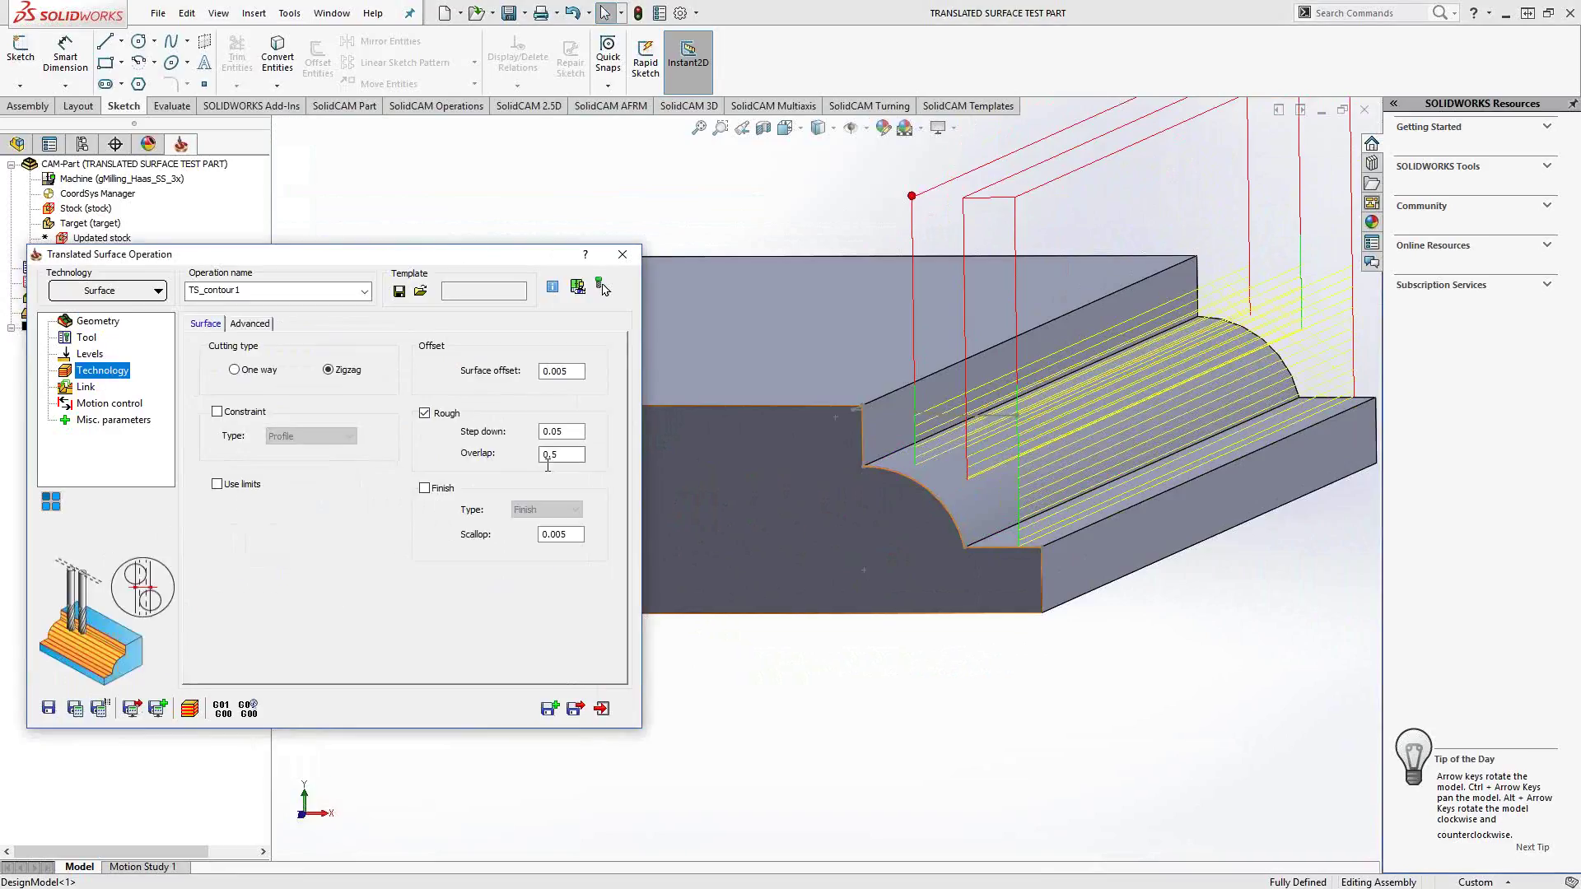
{"action": "left_click_drag", "start_coordinate": [565, 457], "coordinate": [469, 467]}
{"action": "left_click", "coordinate": [98, 709]}
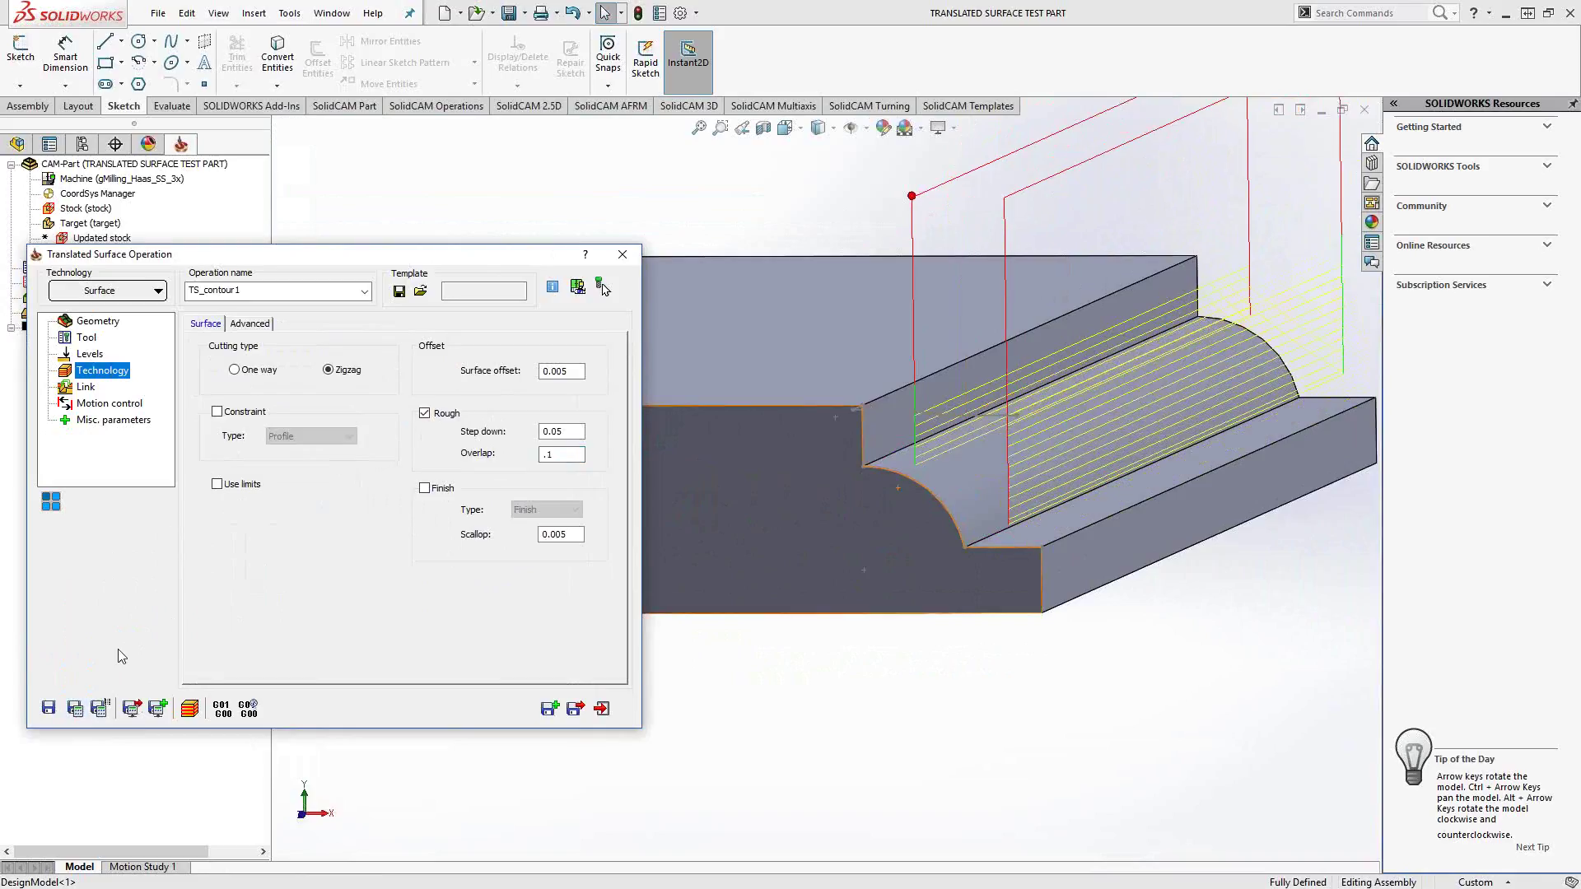
Set the roughing overlap to 0.8, recalculate, and inspect the passes from the front end of the profile.
{"action": "left_click_drag", "start_coordinate": [579, 455], "coordinate": [528, 459]}
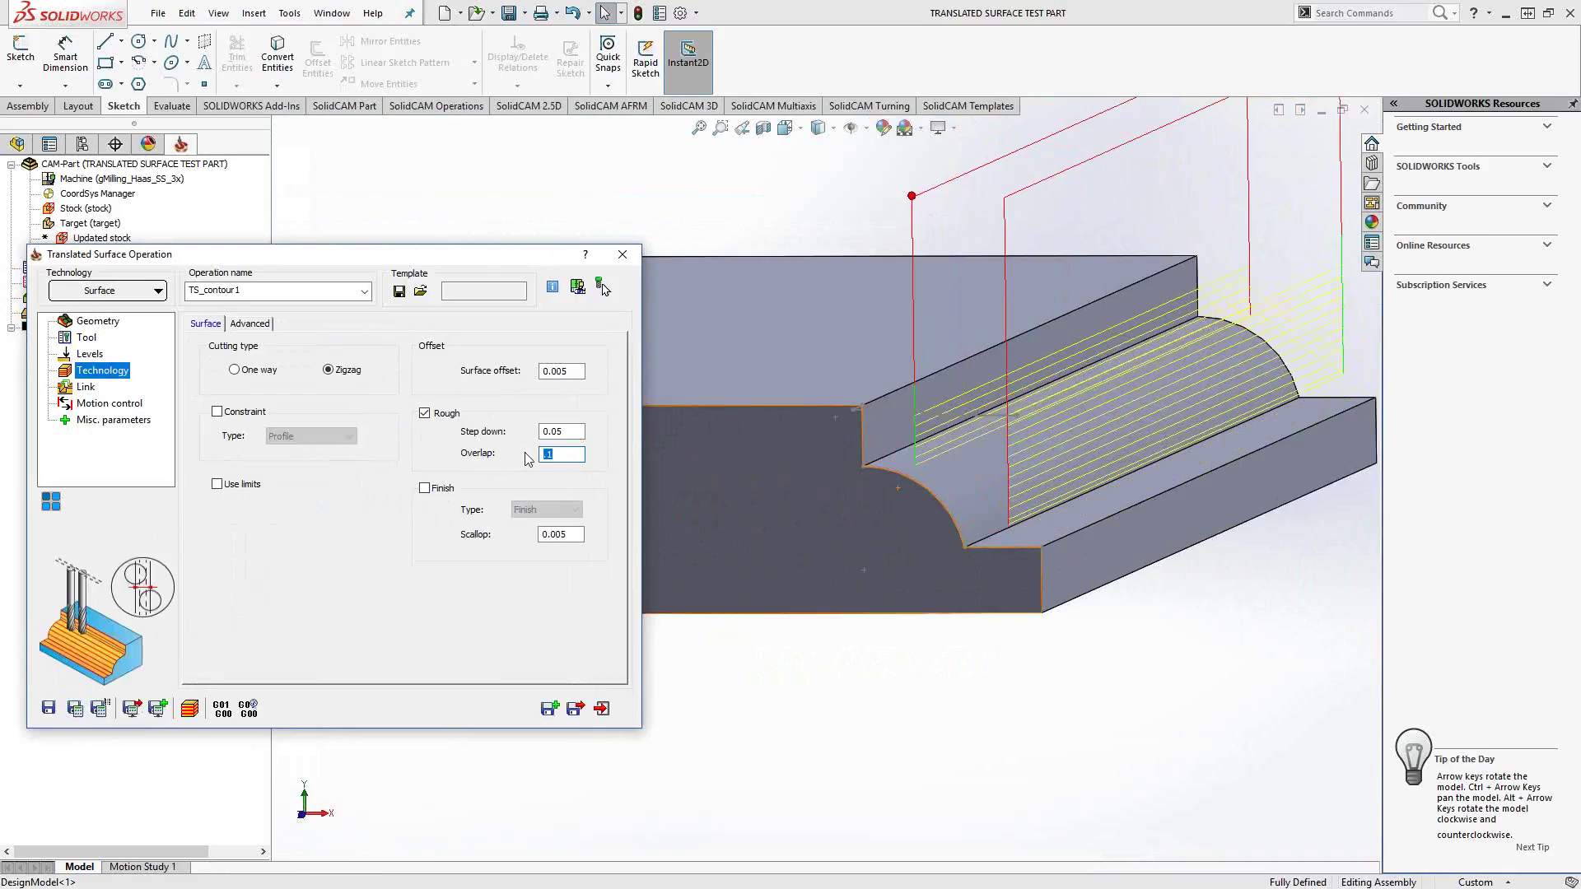
{"action": "left_click", "coordinate": [74, 709]}
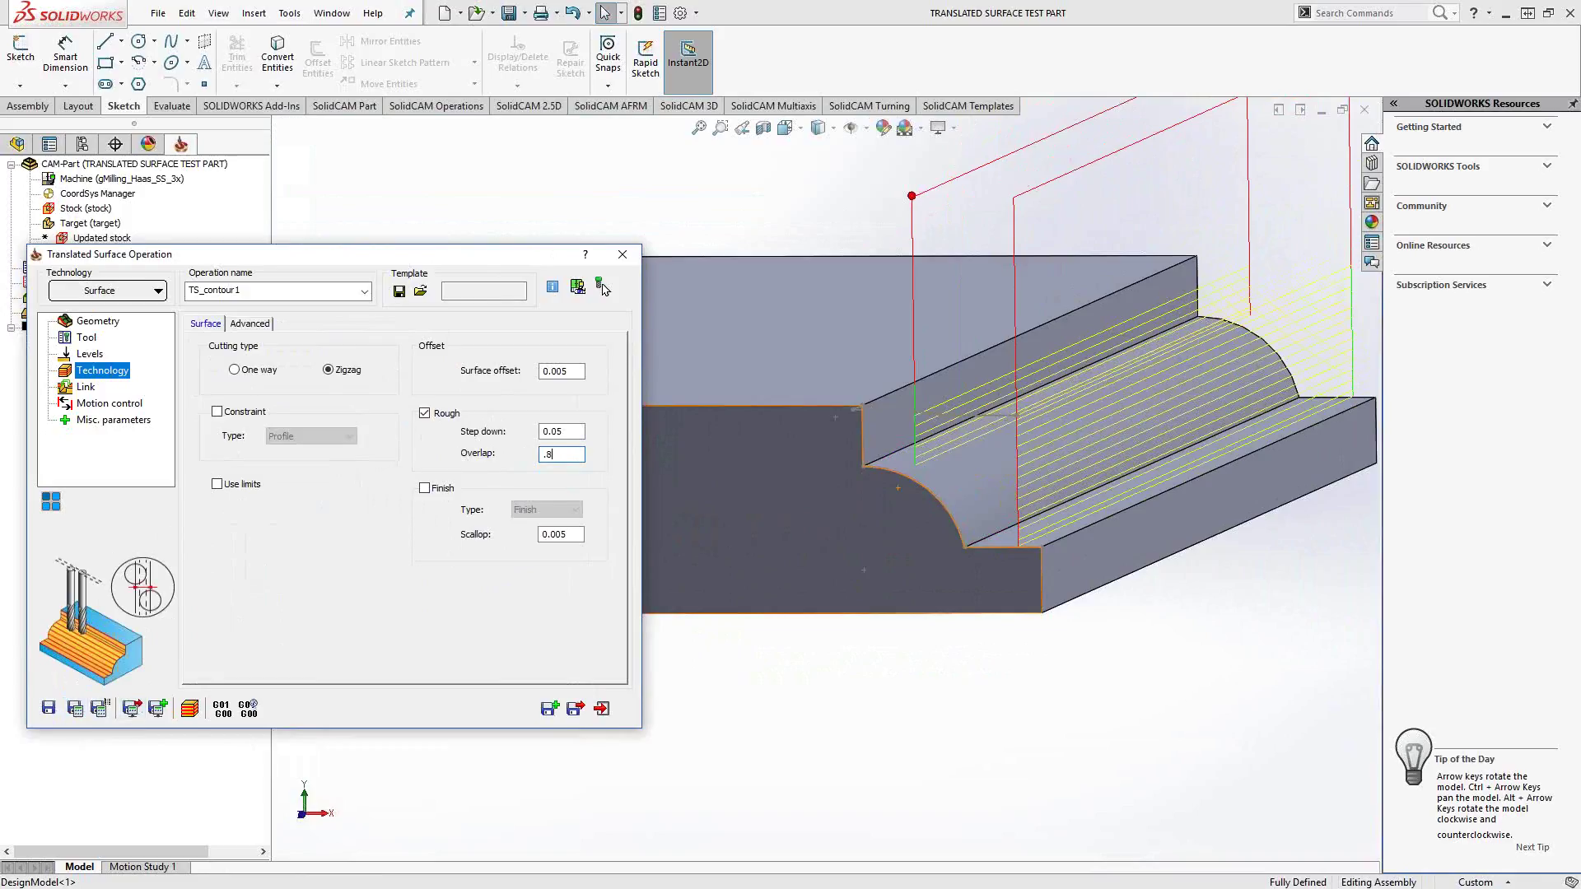
{"action": "left_click", "coordinate": [74, 713]}
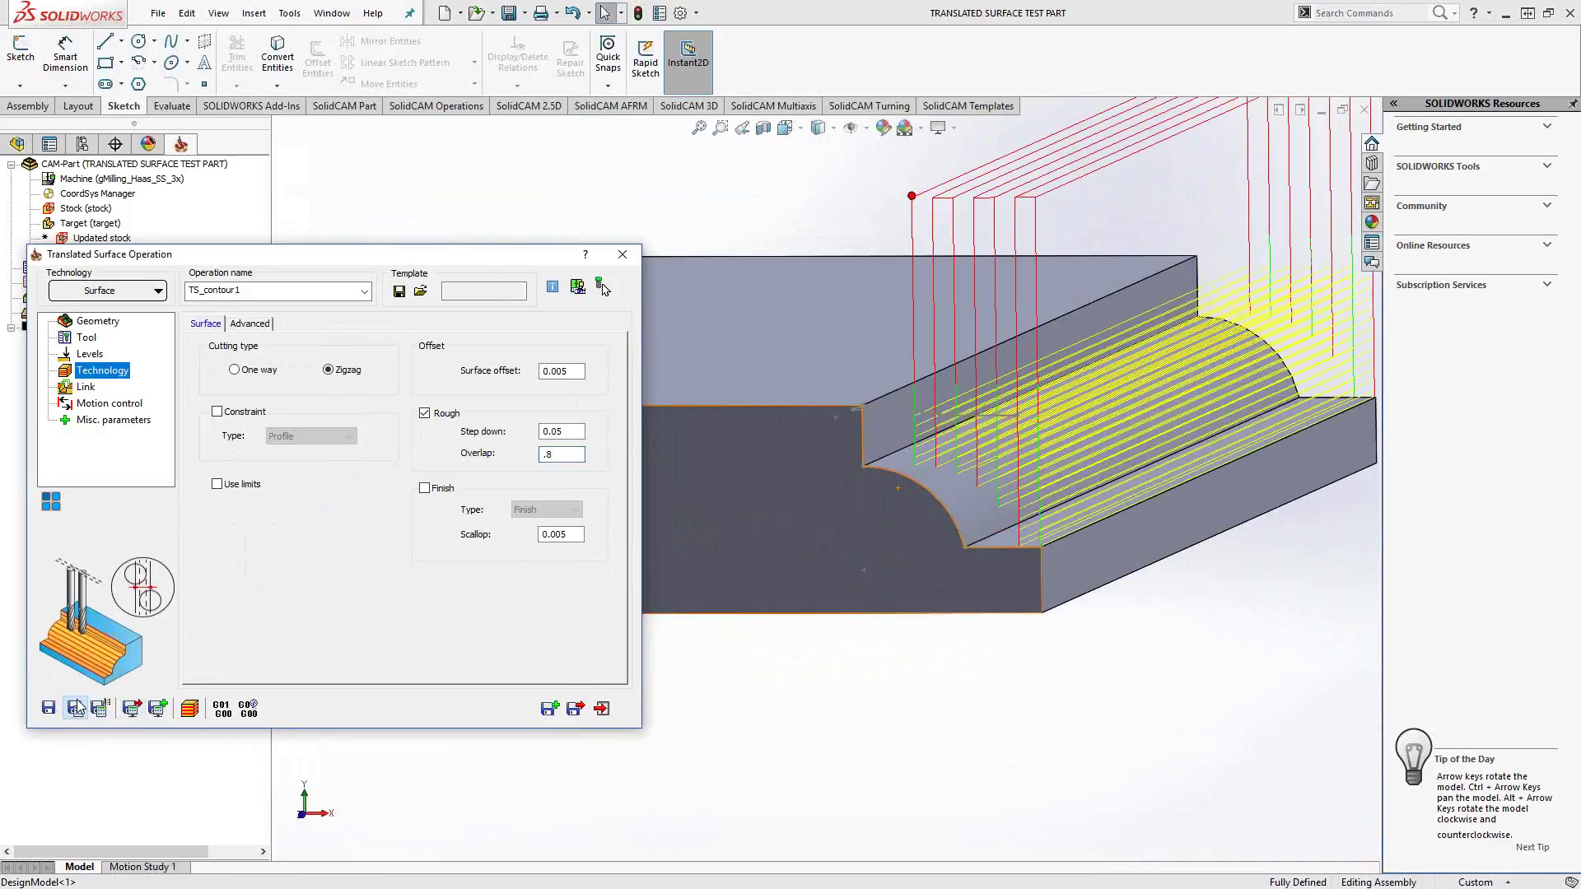
{"action": "mouse_move", "coordinate": [1040, 502]}
{"action": "middle_mouse_down"}
{"action": "mouse_move", "coordinate": [1047, 467]}
{"action": "mouse_move", "coordinate": [1034, 482]}
{"action": "mouse_move", "coordinate": [1057, 480]}
{"action": "mouse_move", "coordinate": [1044, 474]}
{"action": "middle_mouse_up"}
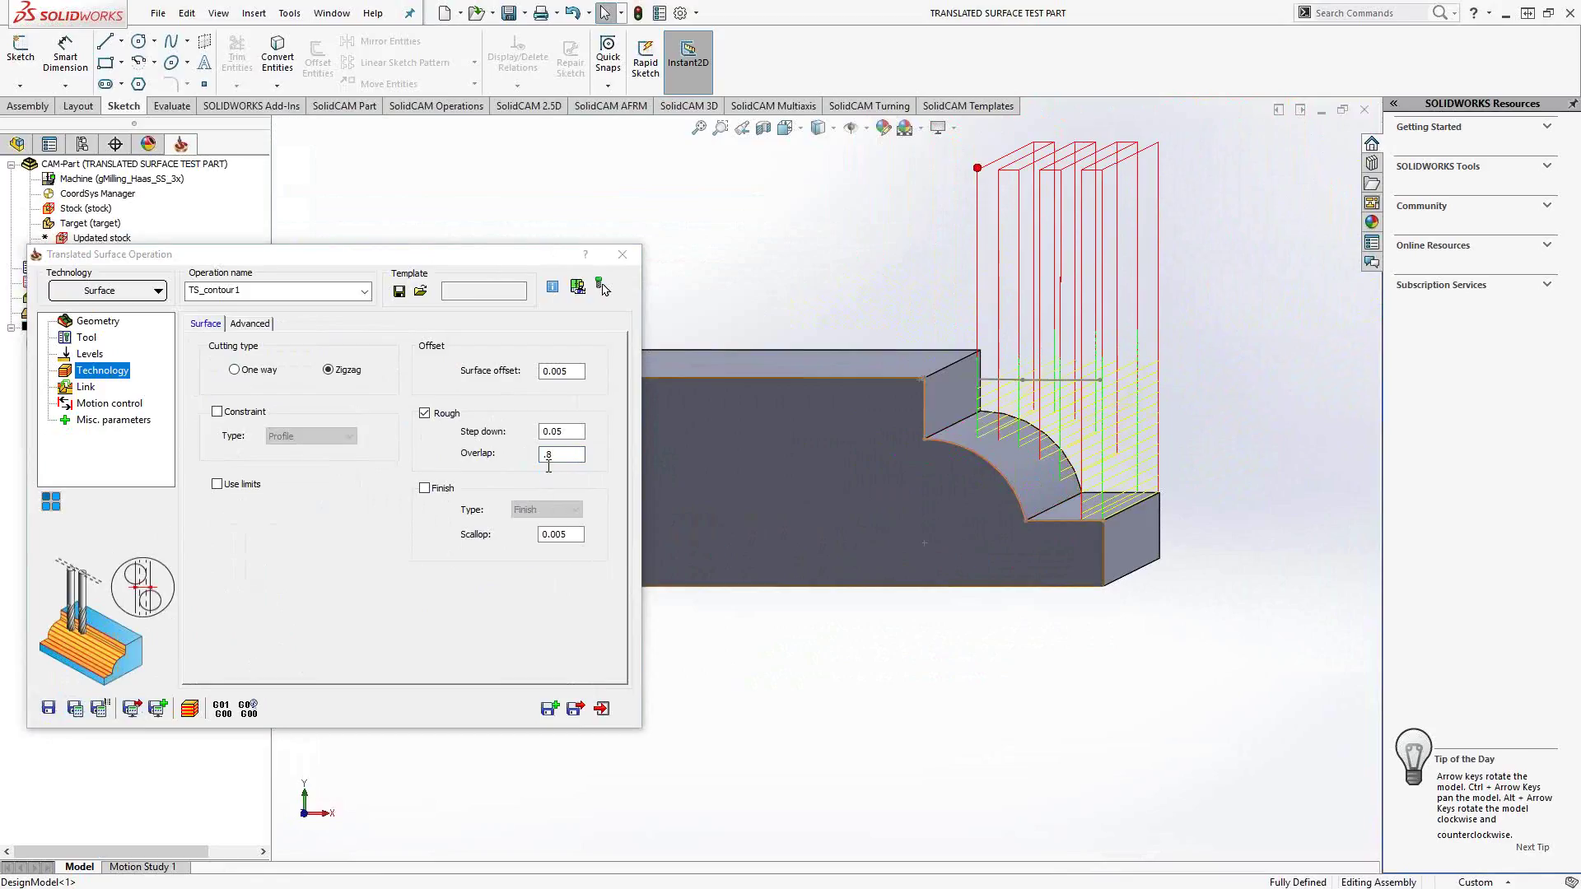
{"action": "middle_click_drag", "start_coordinate": [1025, 515], "coordinate": [955, 486]}
Simulate the roughing operation in SolidVerify at a reduced speed and examine the cut along the profiled edge.
{"action": "left_click", "coordinate": [189, 710]}
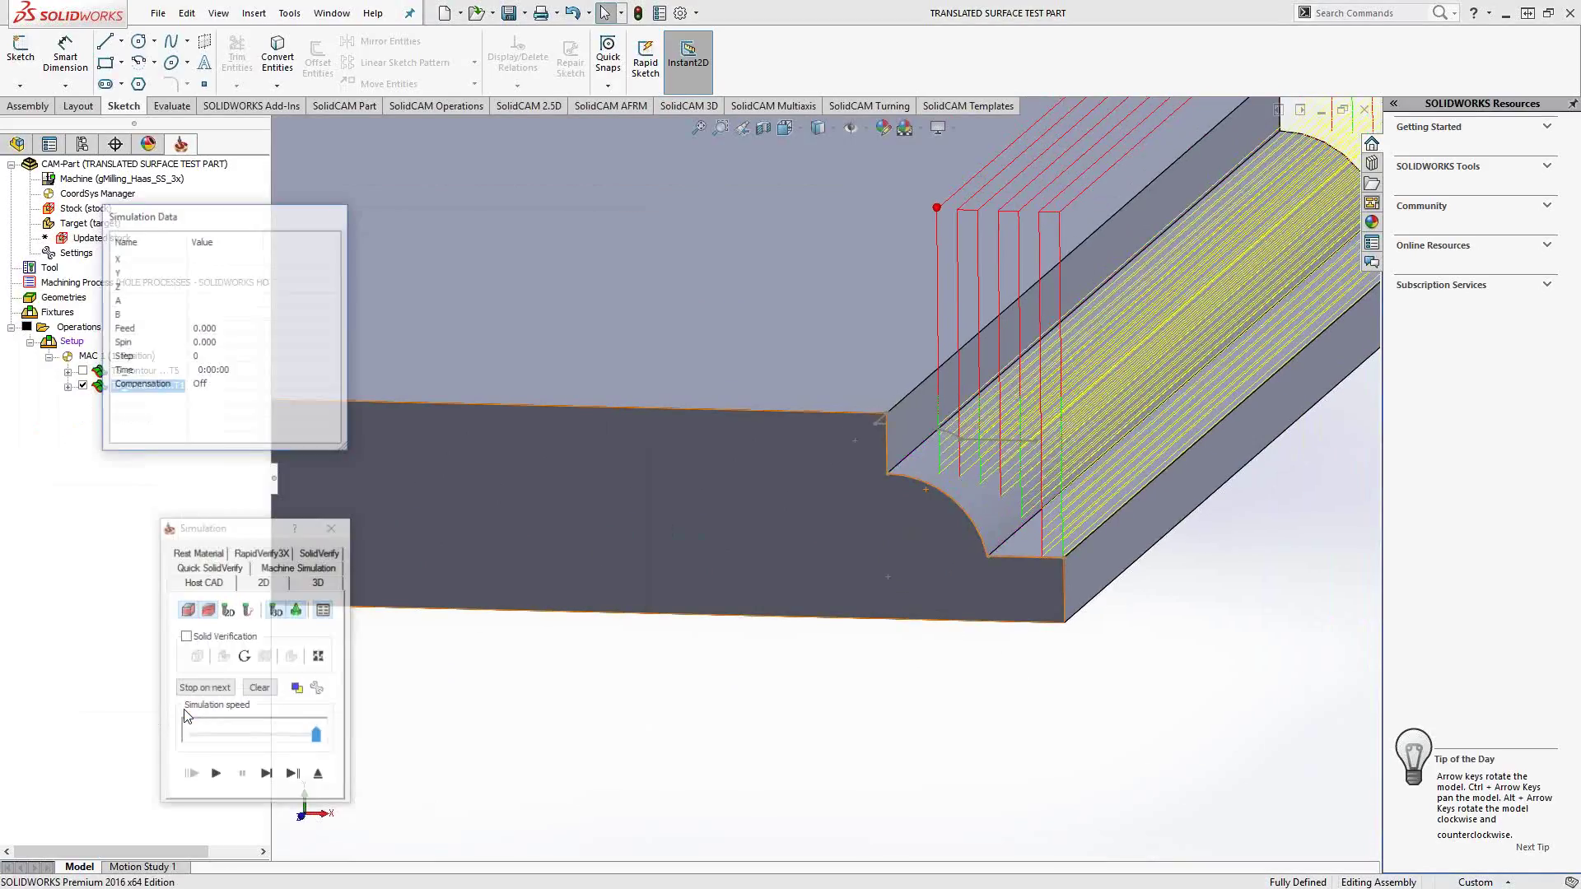
{"action": "left_click", "coordinate": [322, 557]}
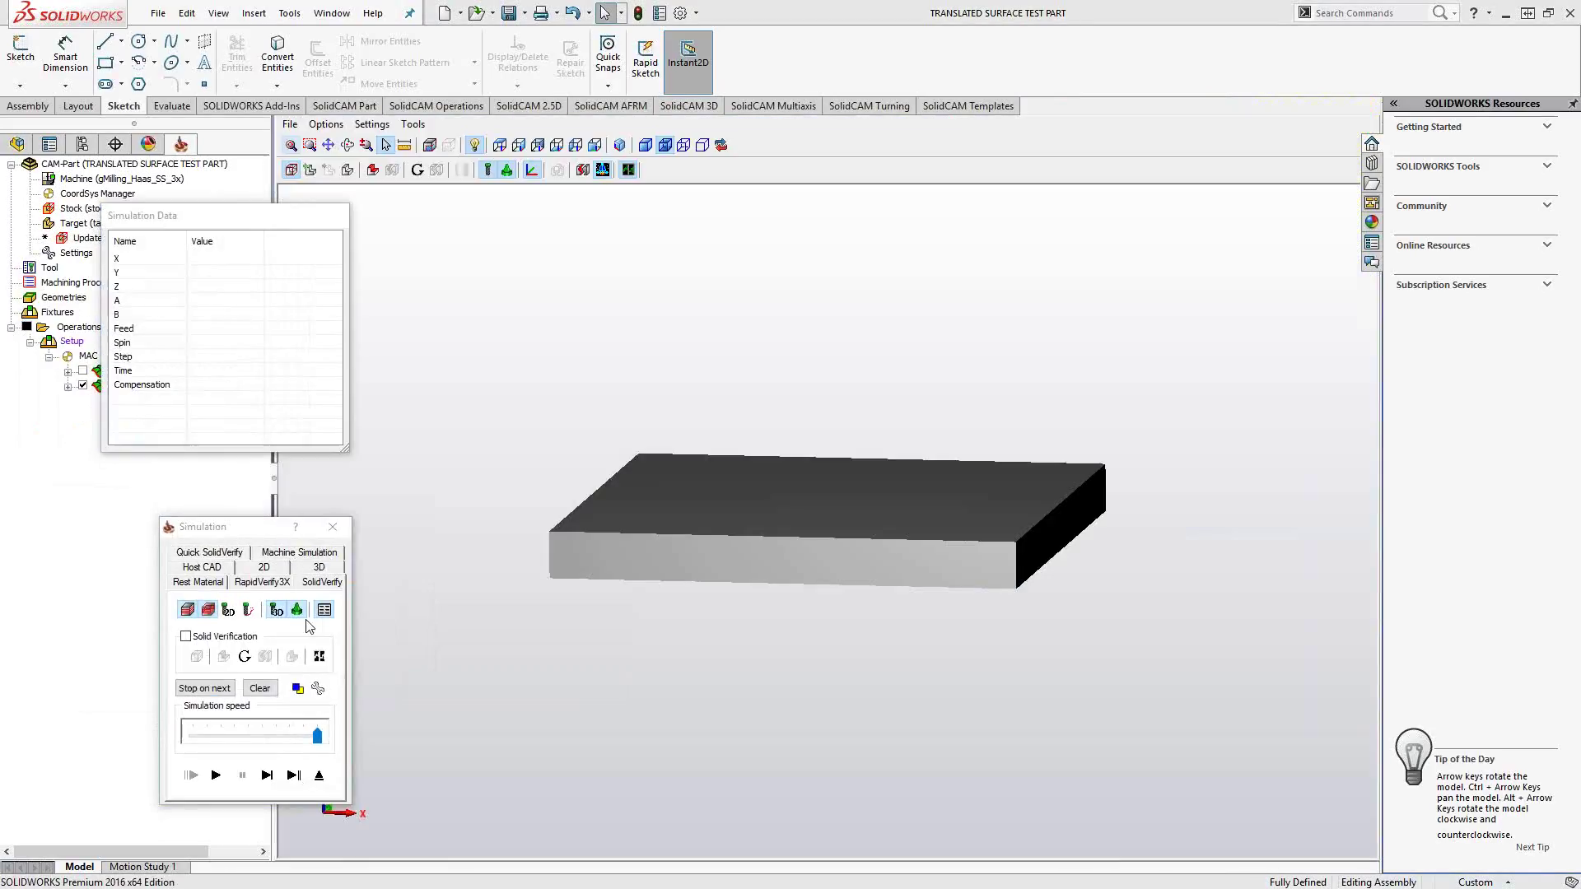
{"action": "left_click_drag", "start_coordinate": [317, 735], "coordinate": [237, 740]}
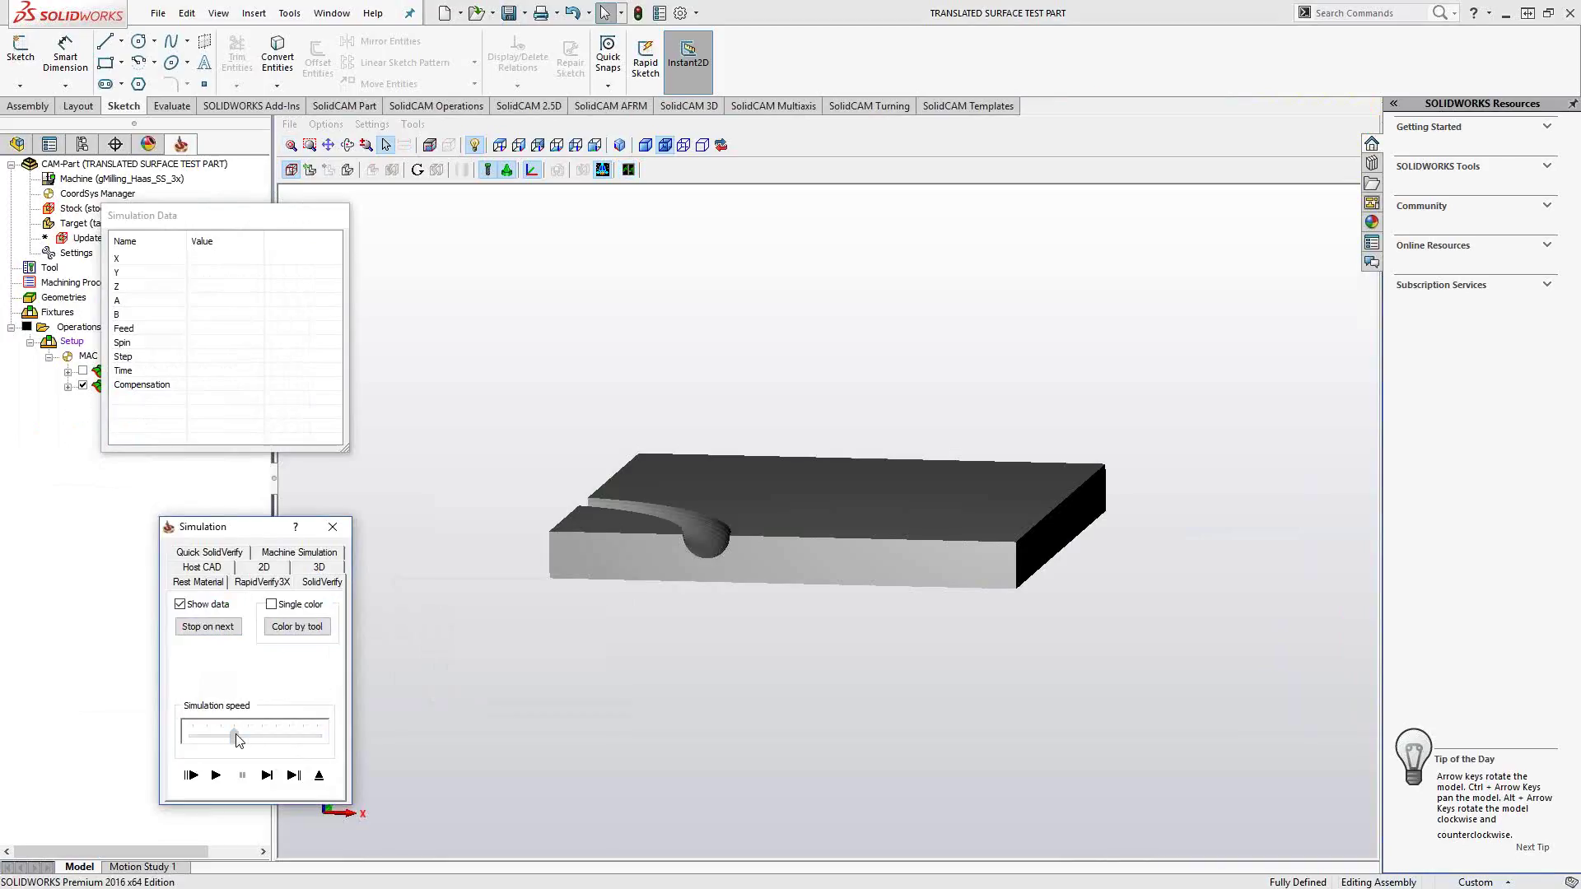
{"action": "middle_click_drag", "start_coordinate": [1094, 442], "coordinate": [1063, 469]}
{"action": "left_click", "coordinate": [216, 775]}
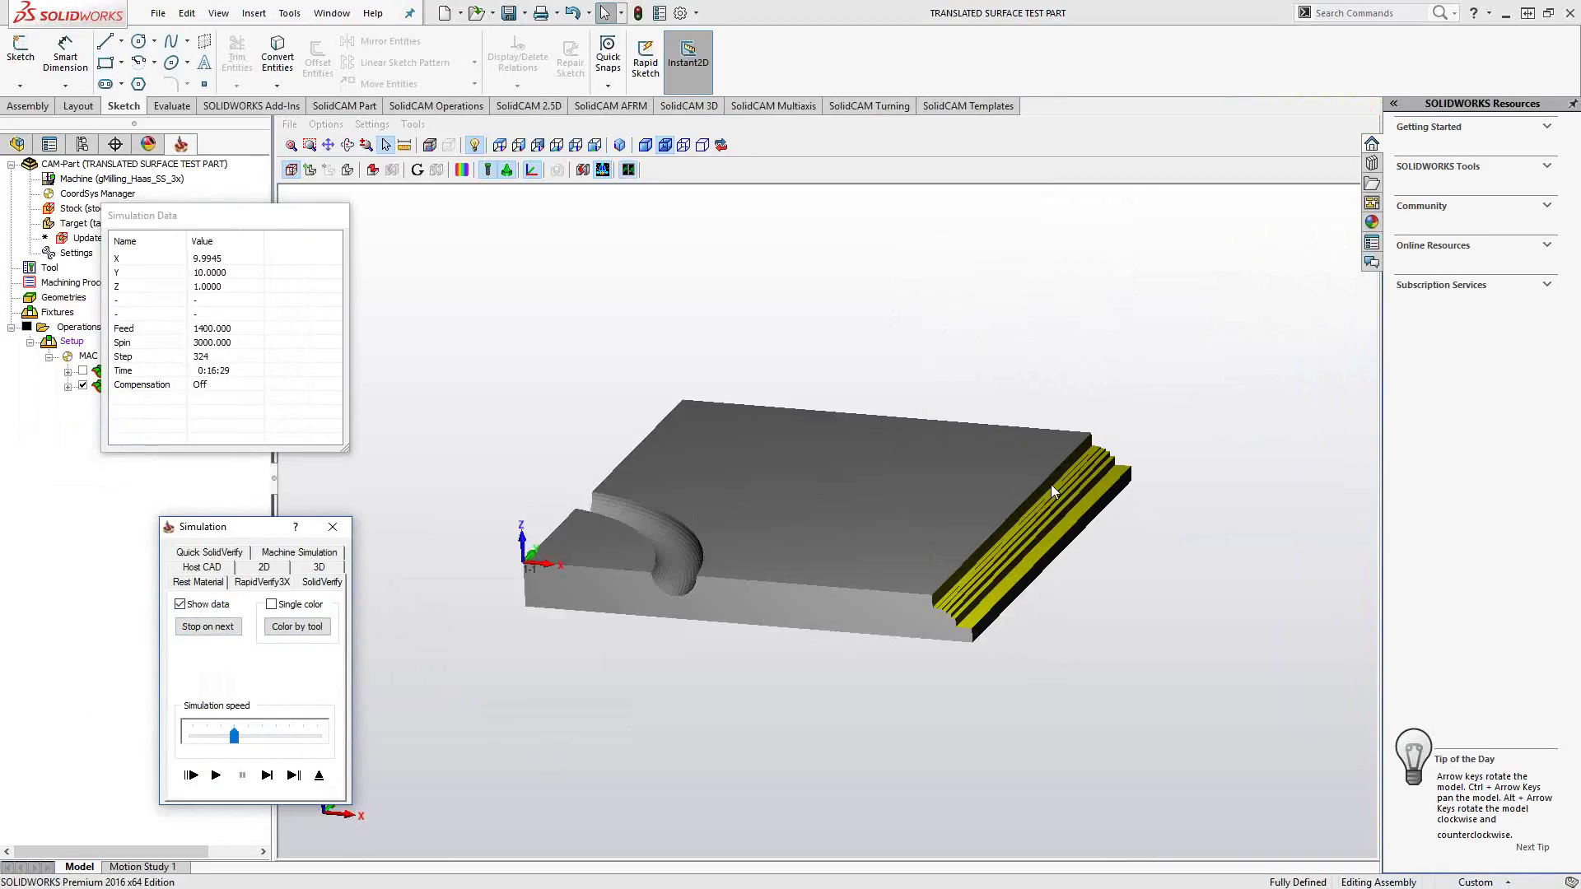
Exit the simulation and the TS_contour1 operation, and hide its toolpath on the model.
{"action": "left_click", "coordinate": [319, 775]}
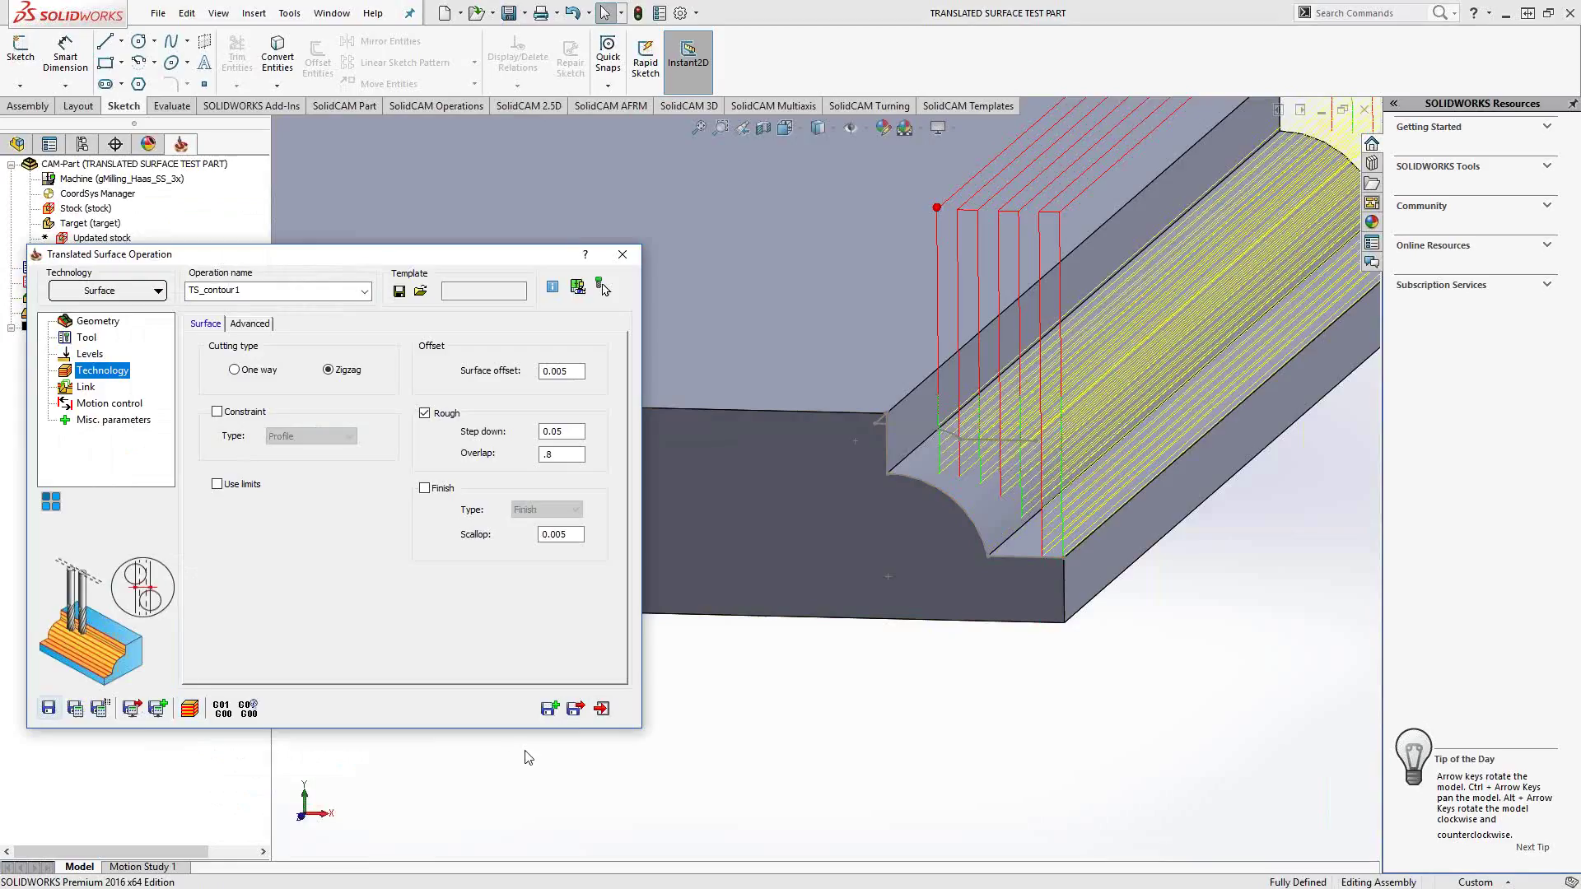
{"action": "left_click", "coordinate": [602, 713]}
{"action": "left_click", "coordinate": [84, 388]}
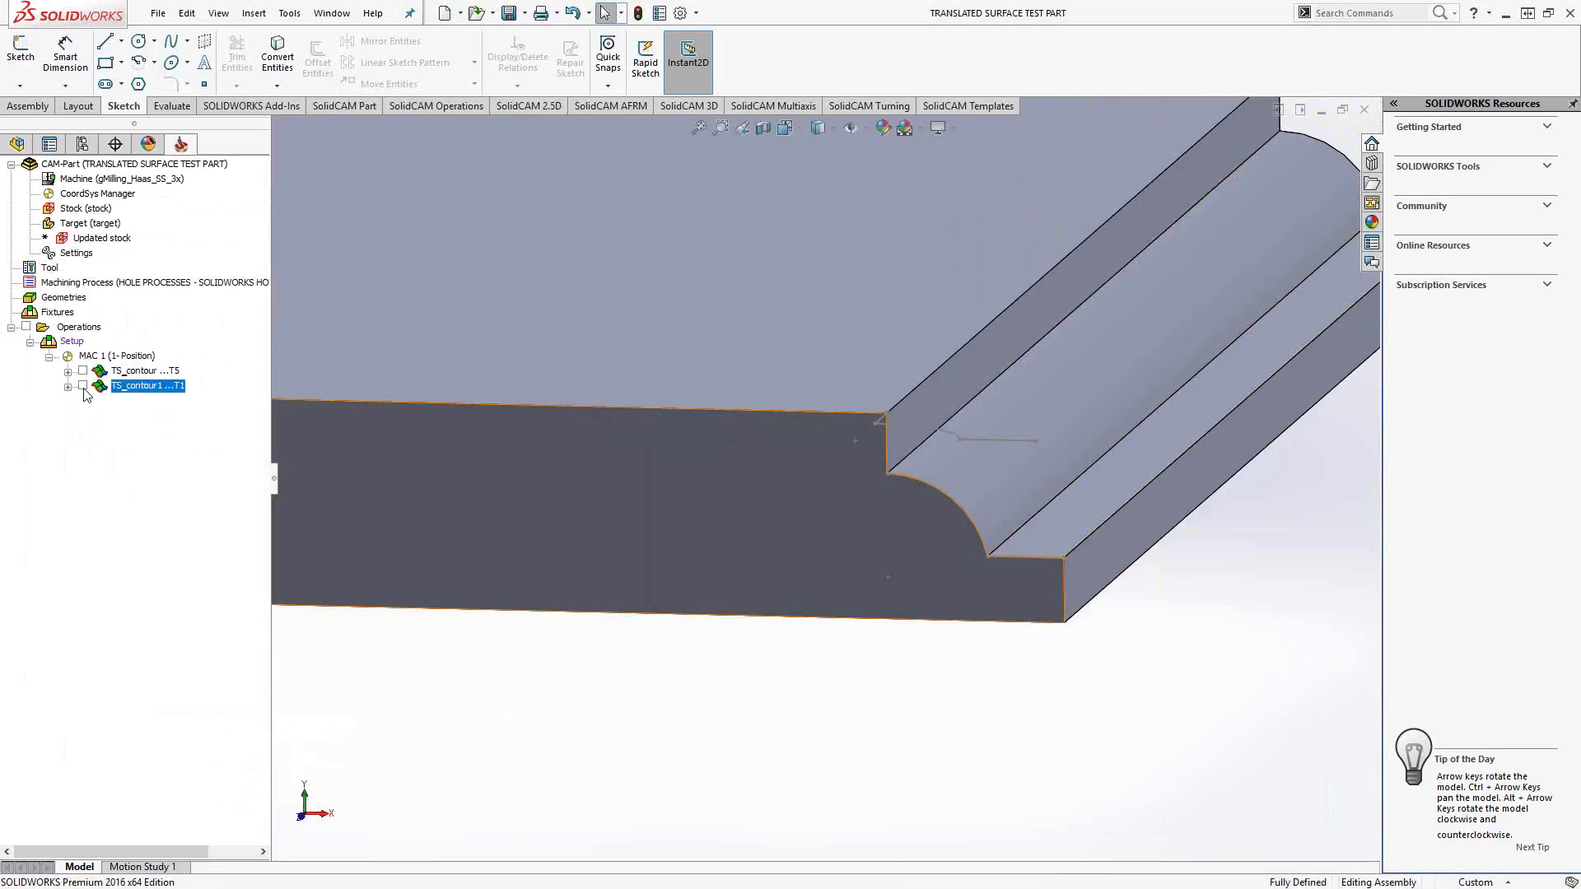
Display the TS_contour1 toolpath again to examine its passes along the full profiled edge, and turn the display off.
{"action": "left_click", "coordinate": [84, 388]}
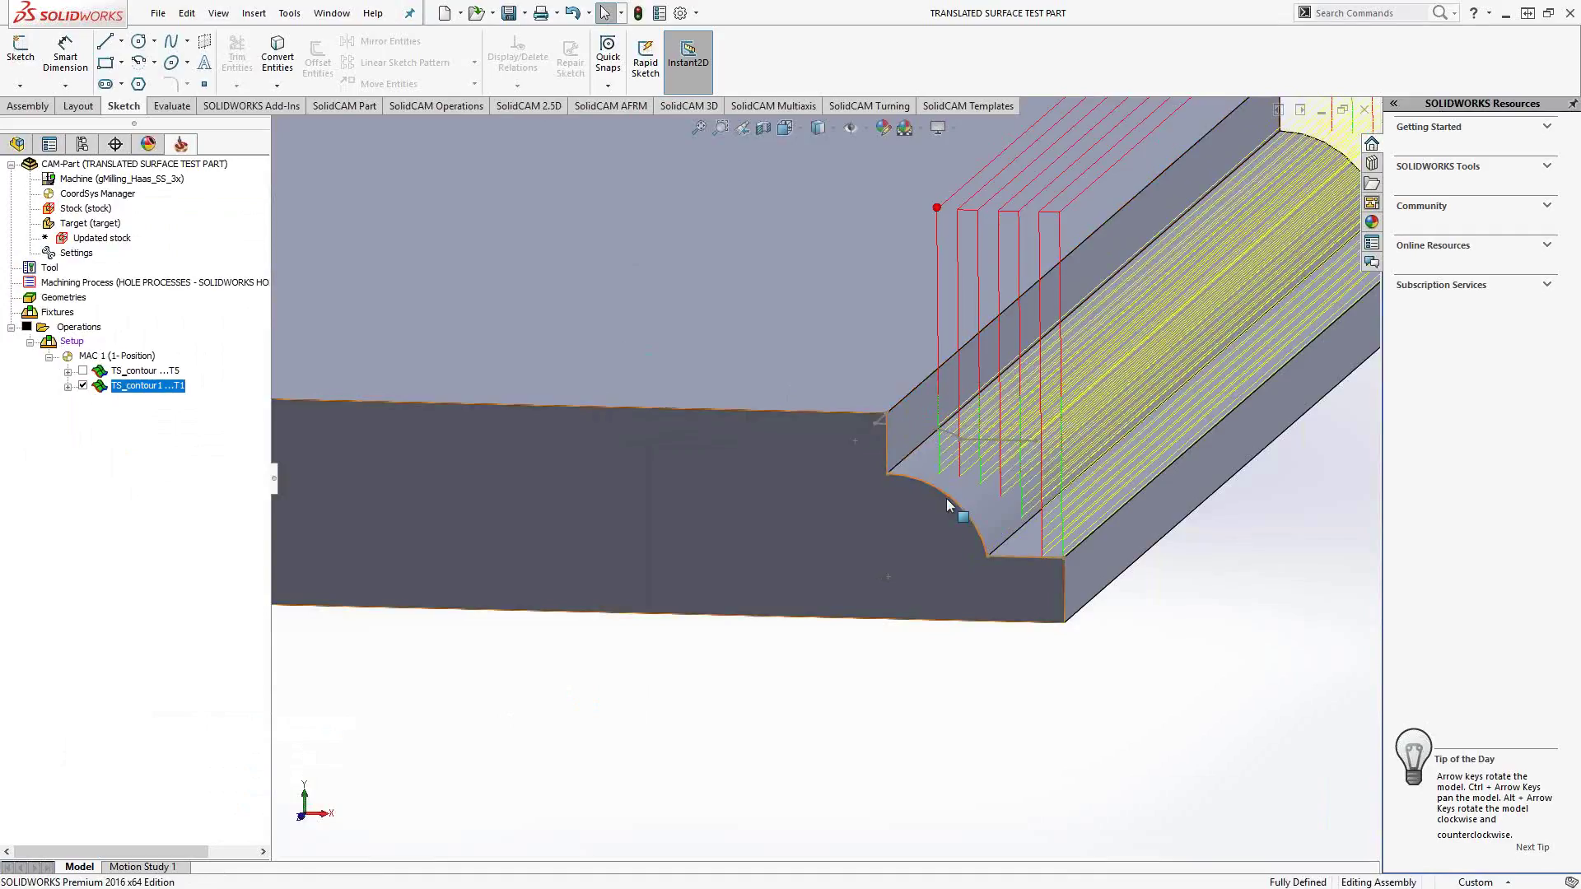
{"action": "scroll", "coordinate": [1175, 680], "scroll_direction": "up", "scroll_amount": 3}
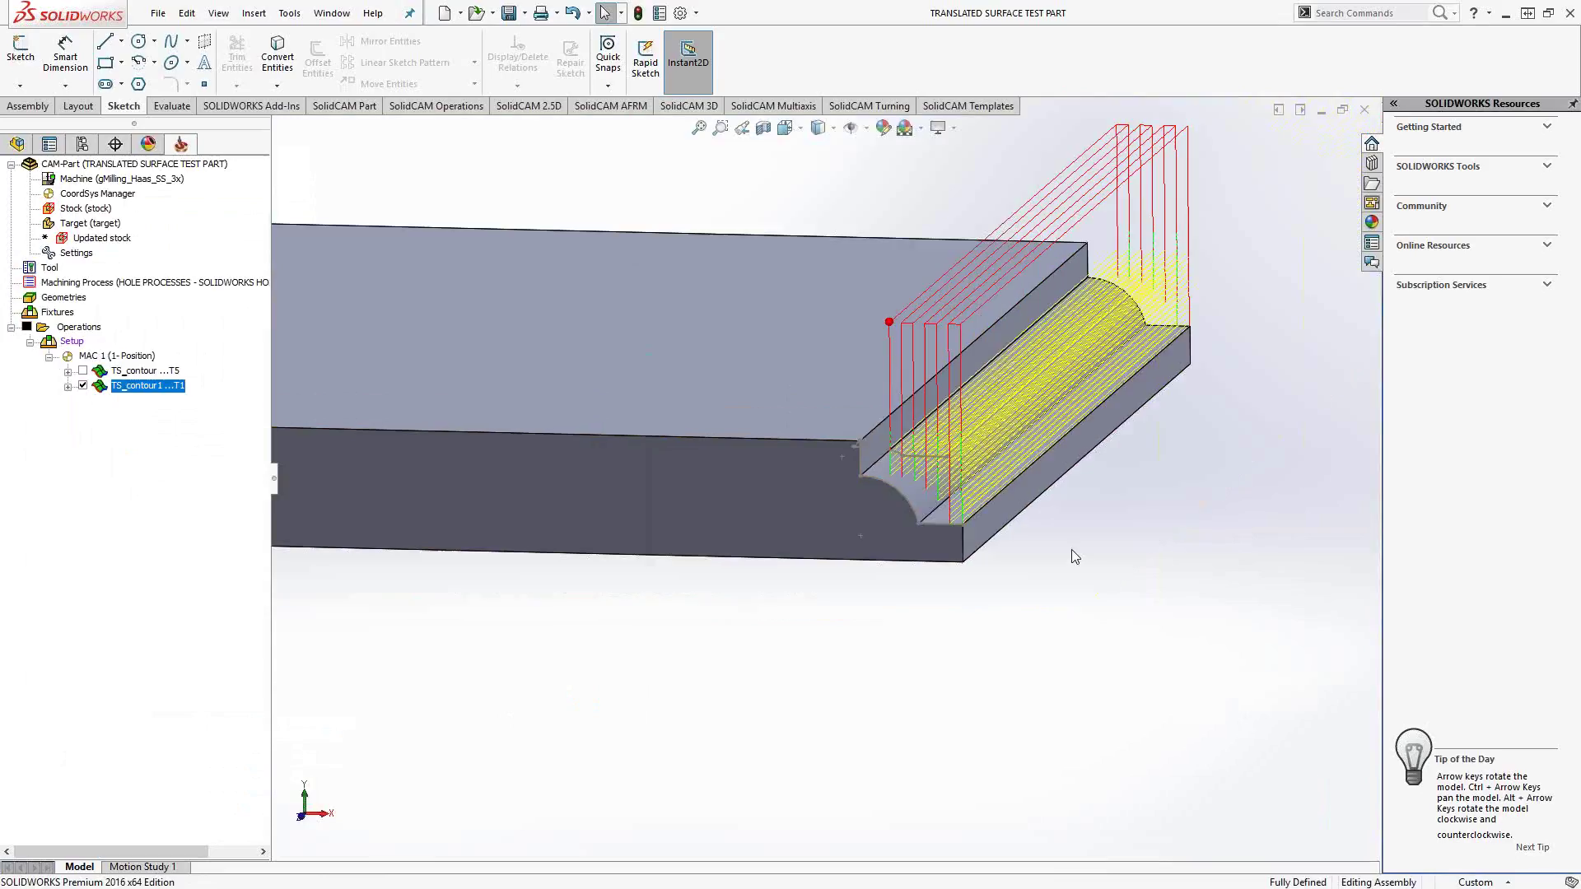
{"action": "middle_click_drag", "start_coordinate": [1072, 550], "coordinate": [1043, 573]}
{"action": "scroll", "coordinate": [1050, 397], "scroll_direction": "up", "scroll_amount": 3}
{"action": "scroll", "coordinate": [1049, 396], "scroll_direction": "down", "scroll_amount": 2}
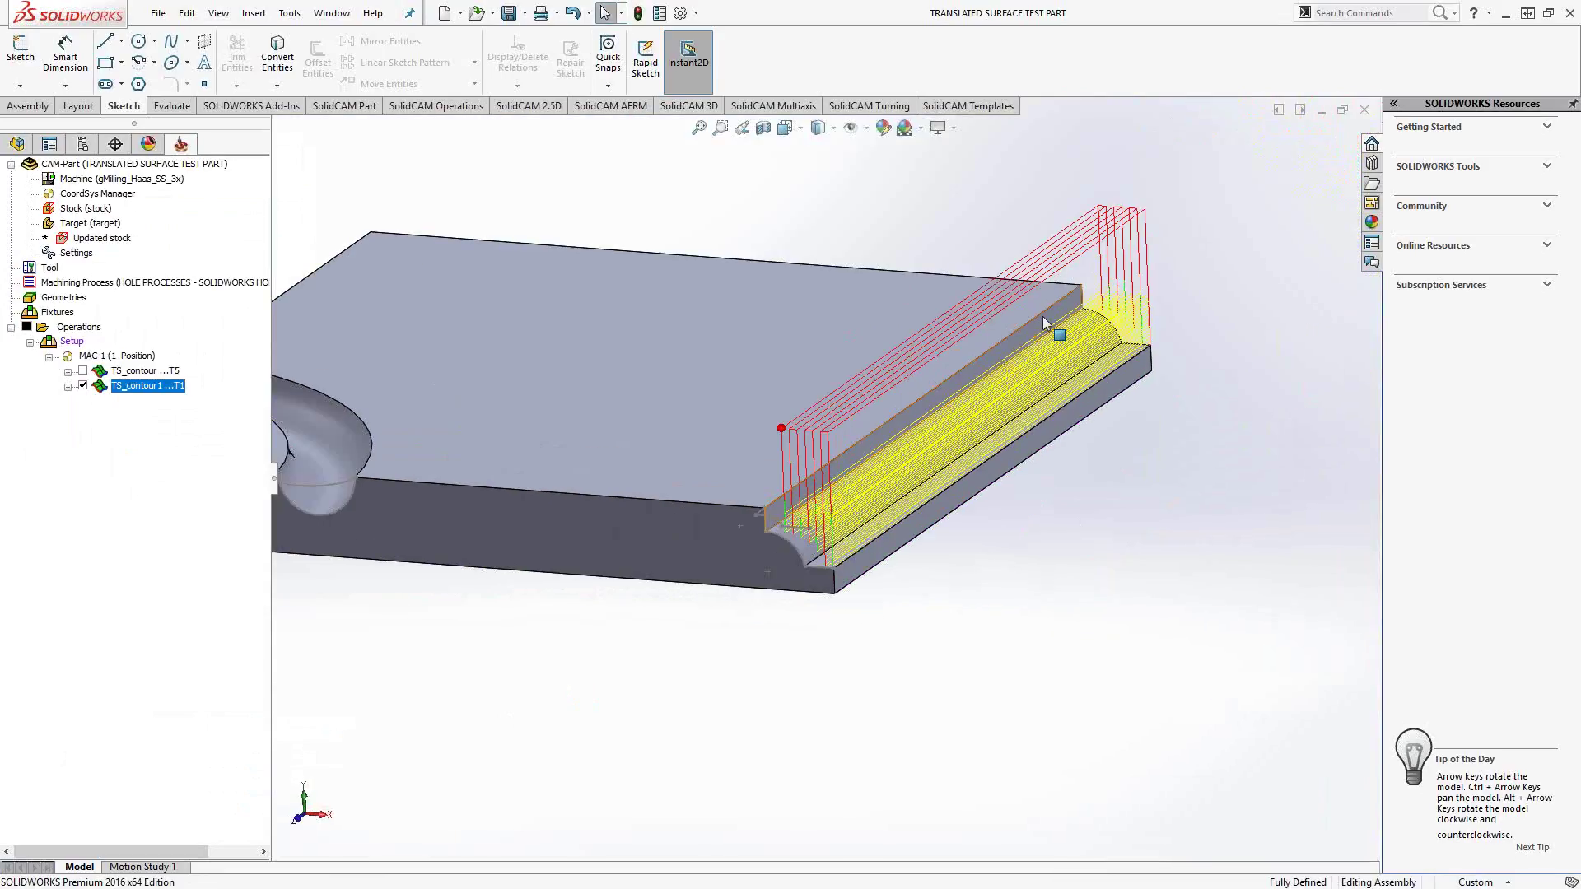
{"action": "left_click", "coordinate": [82, 386]}
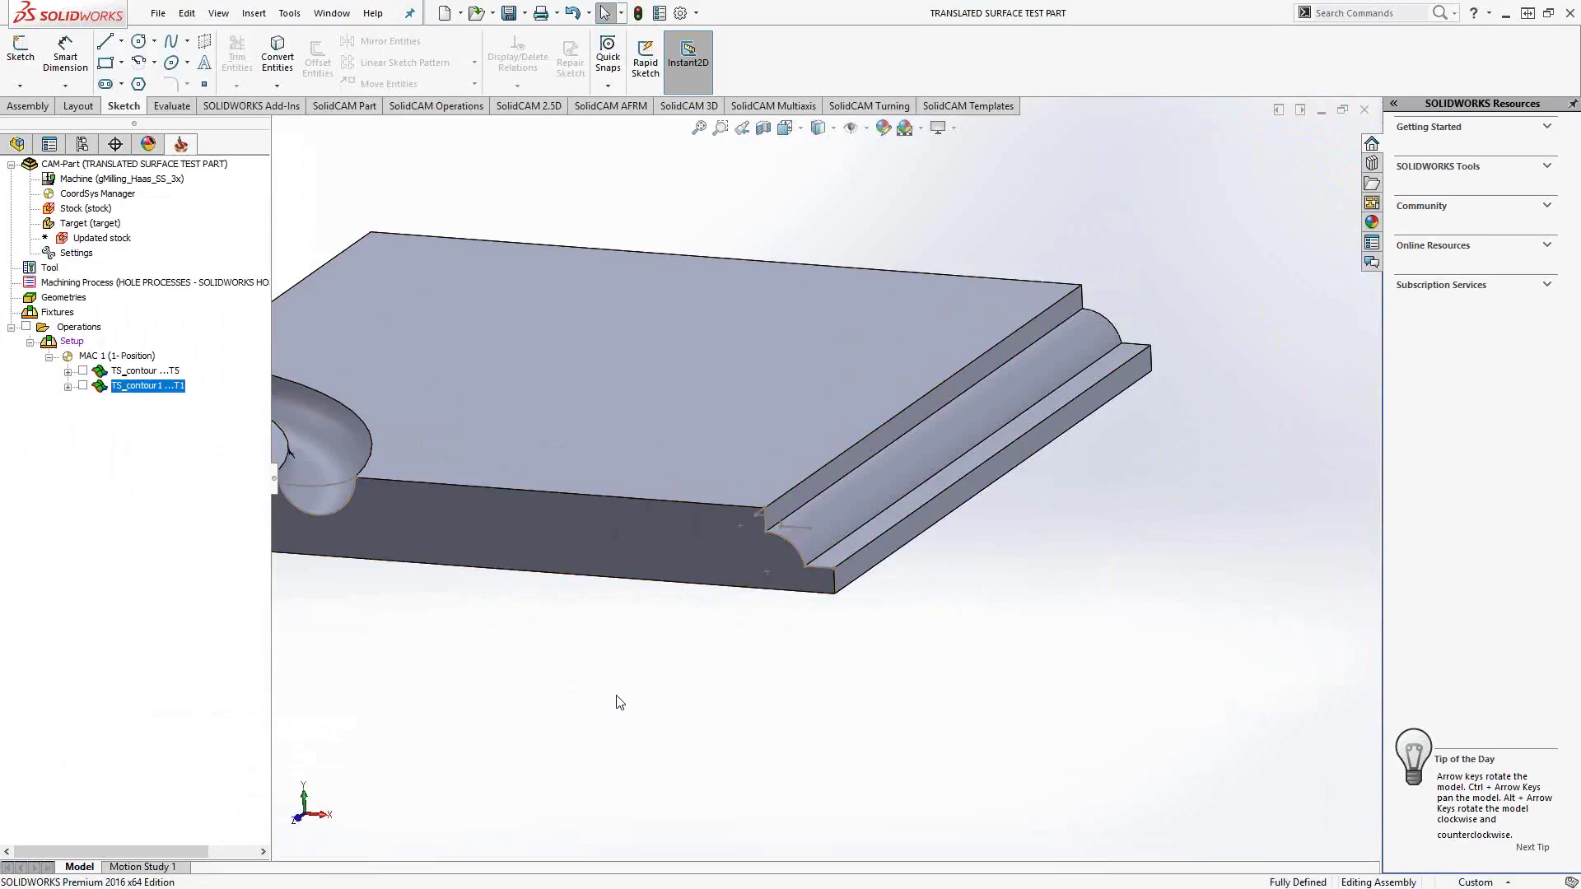